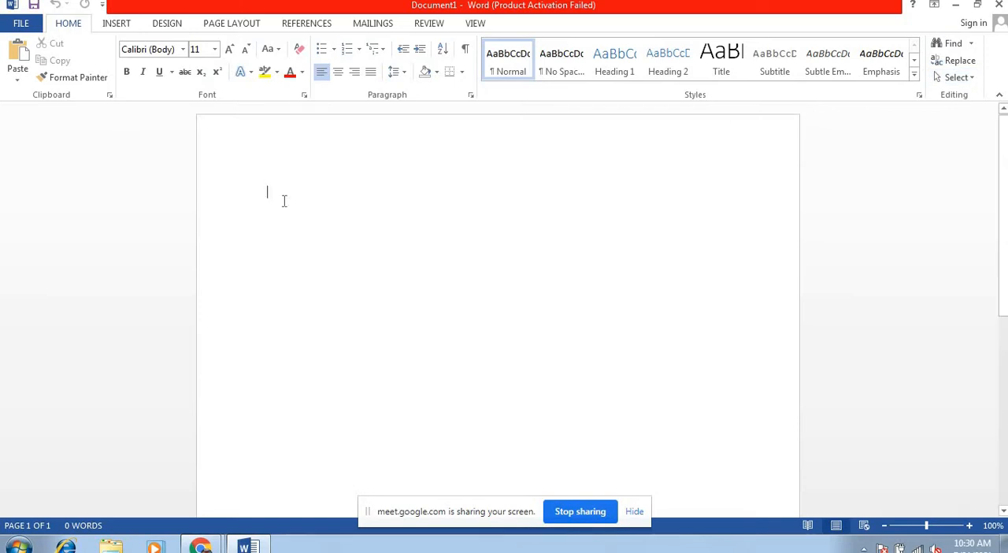
Step: Open the recent document "operating system for class 5" and maximize its window
click(21, 23)
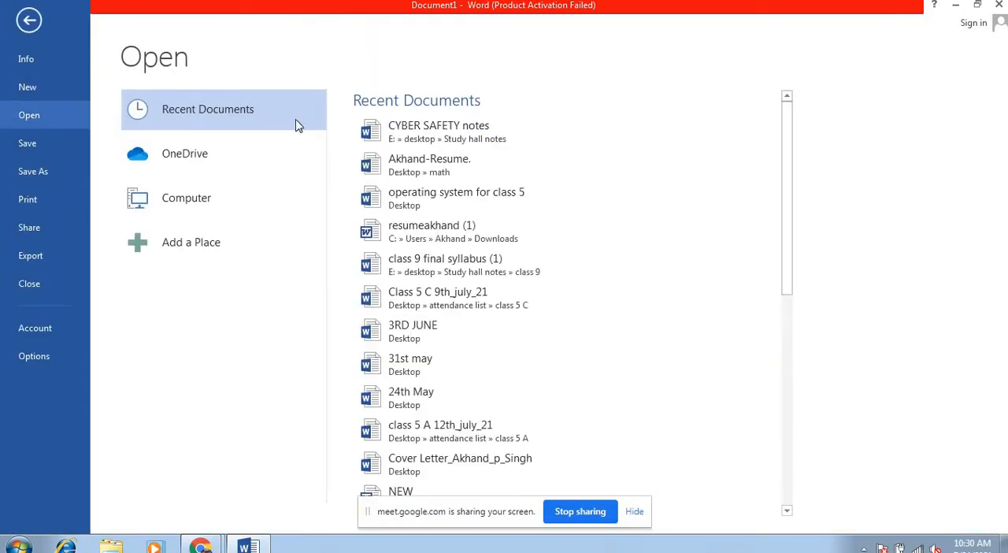
click(391, 199)
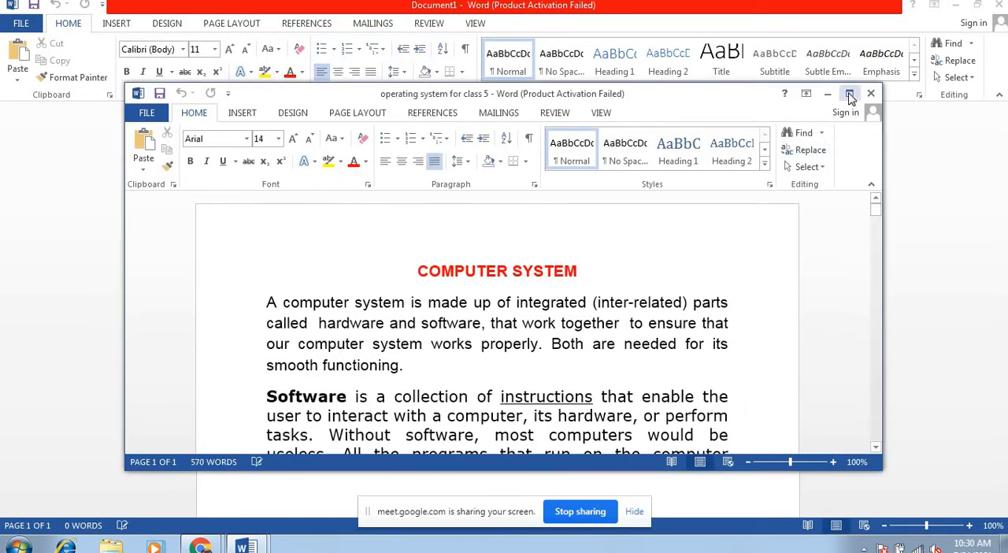
click(849, 93)
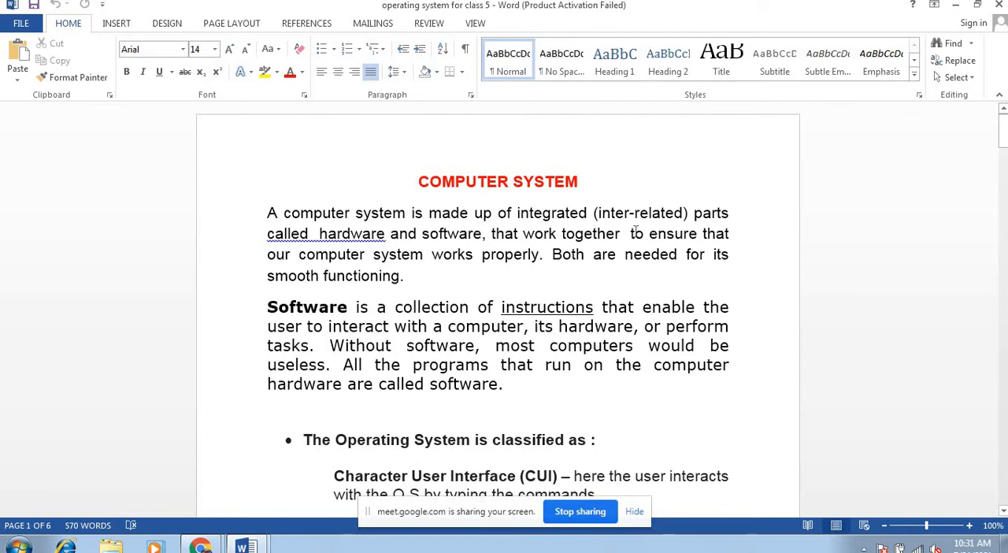
Step: Search the document for the word "System", and close the search
key(ctrl+f)
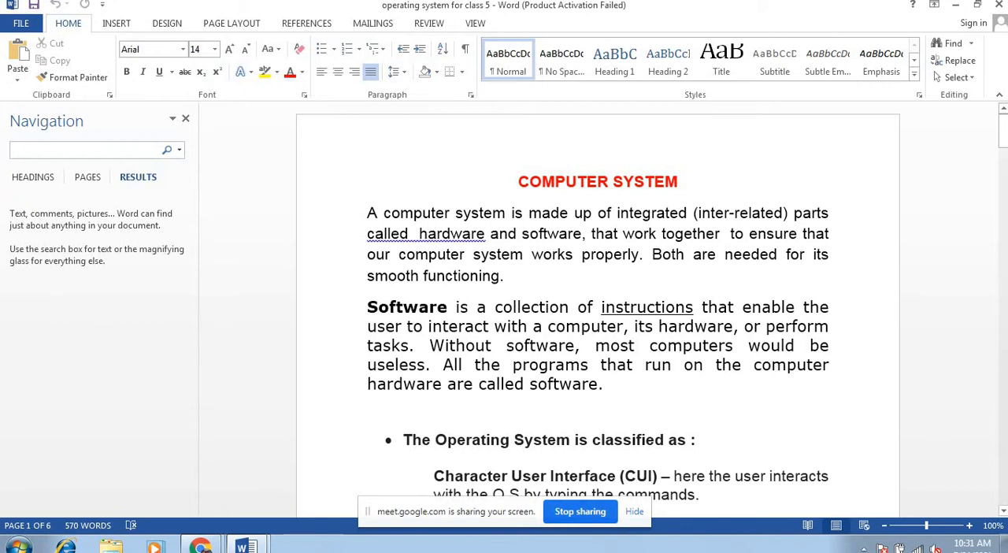
text(System)
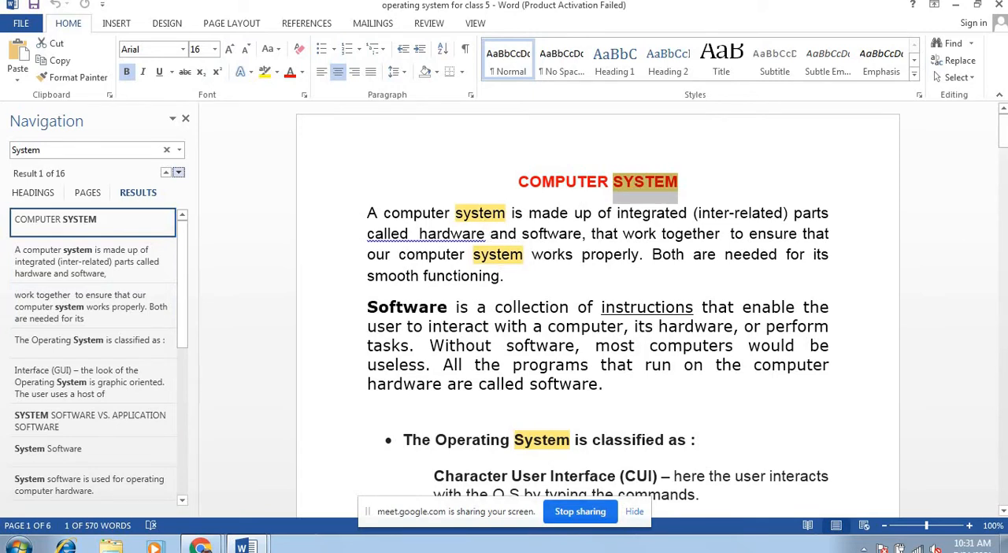
drag(1004, 140, 983, 117)
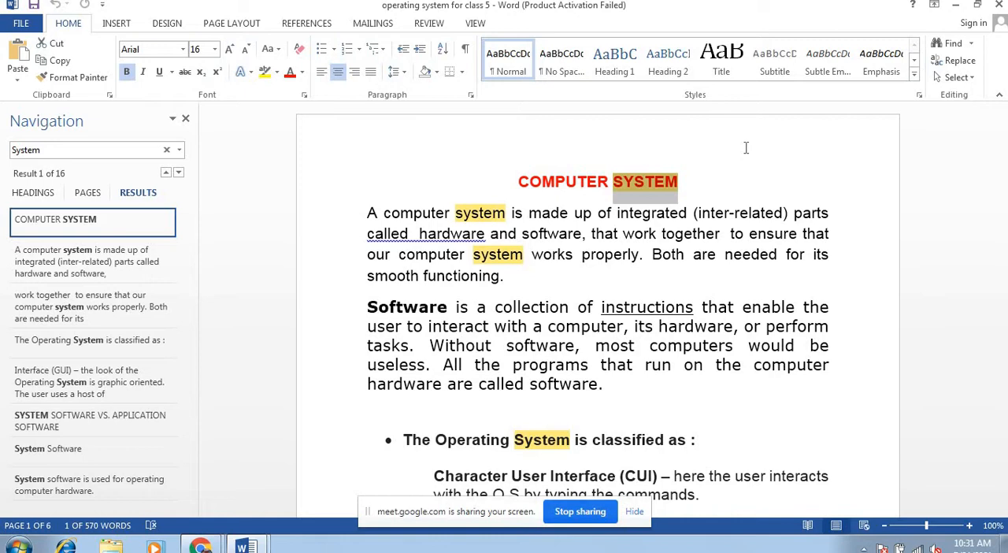
click(187, 119)
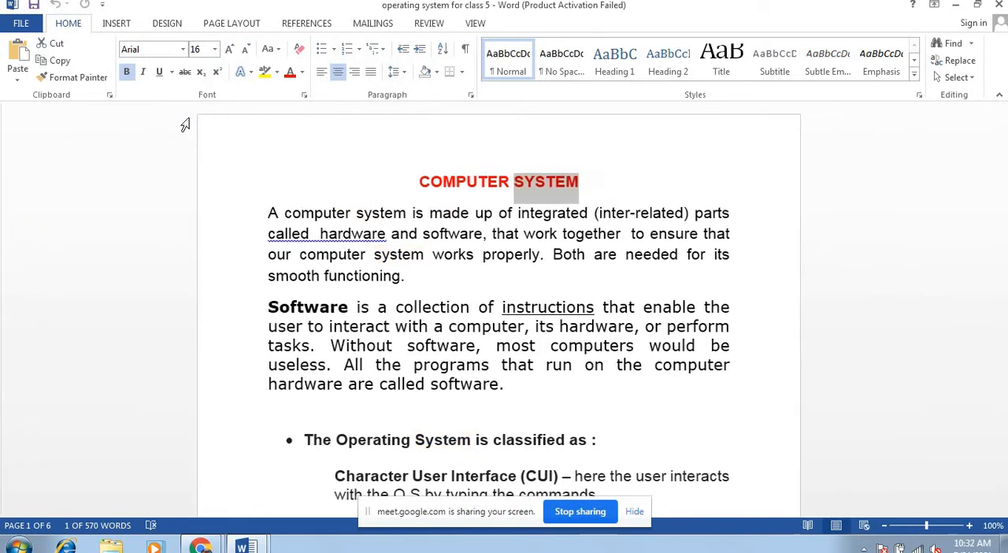
click(521, 272)
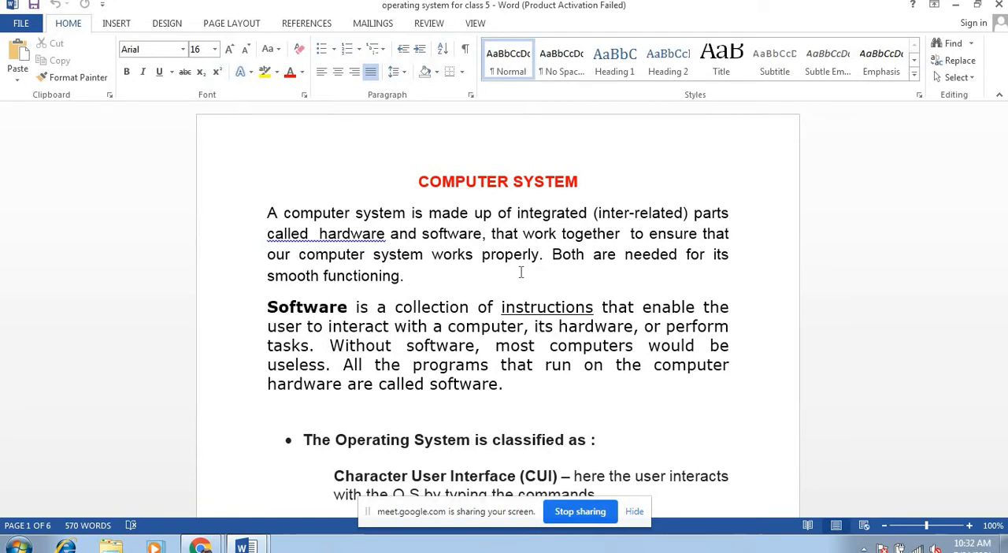
Step: Use Find and Replace to replace "Operating System" with "O.S" in the bullet about its classification
click(963, 61)
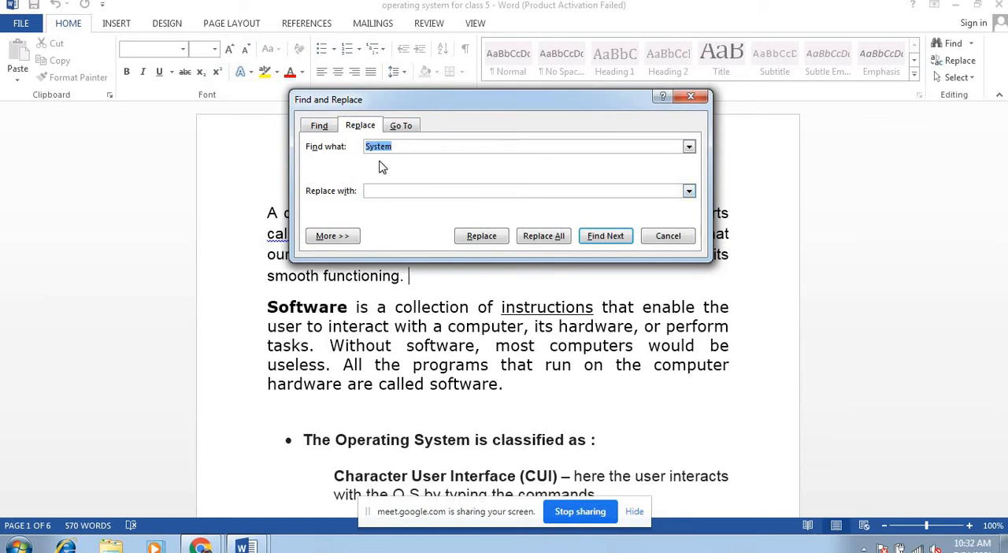
text(Operating System)
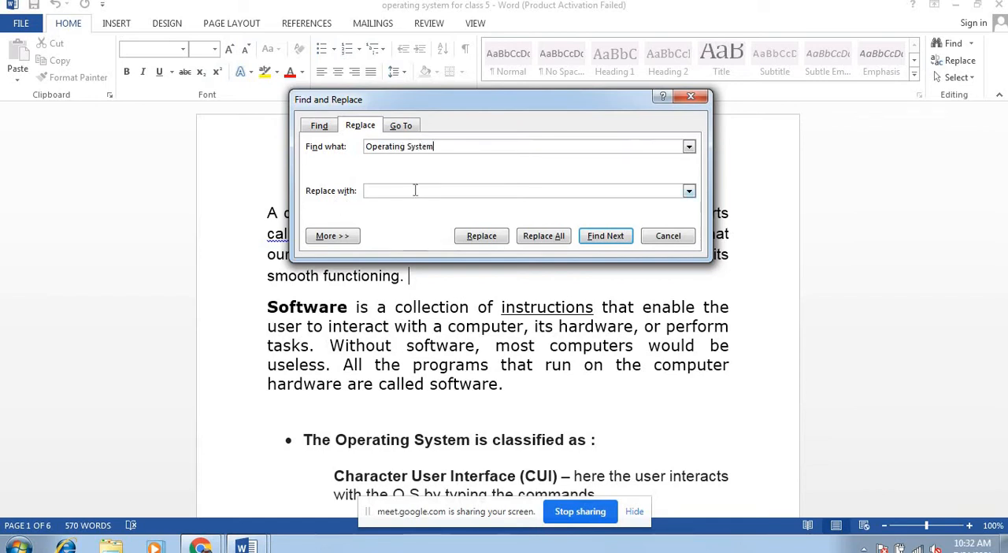
text(OS)
click(480, 238)
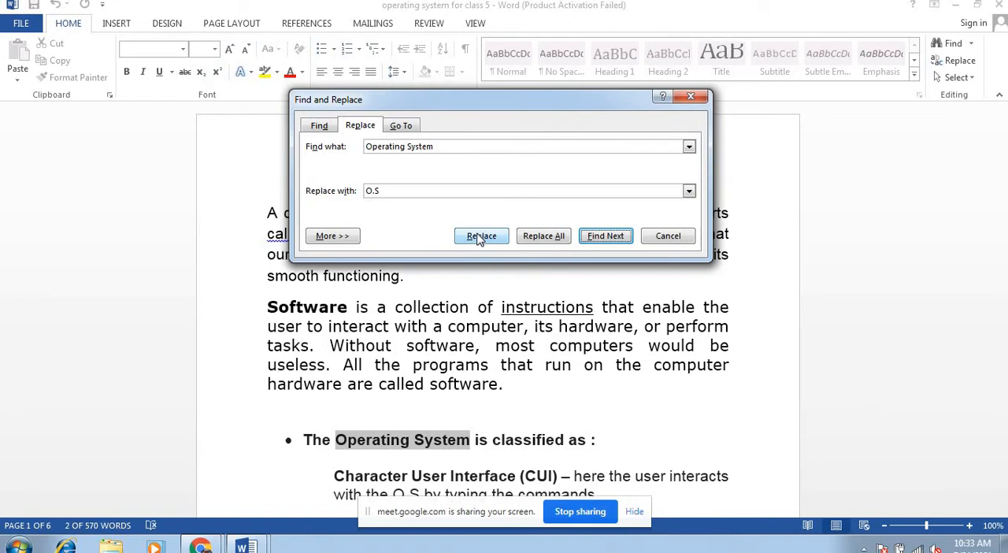
click(481, 238)
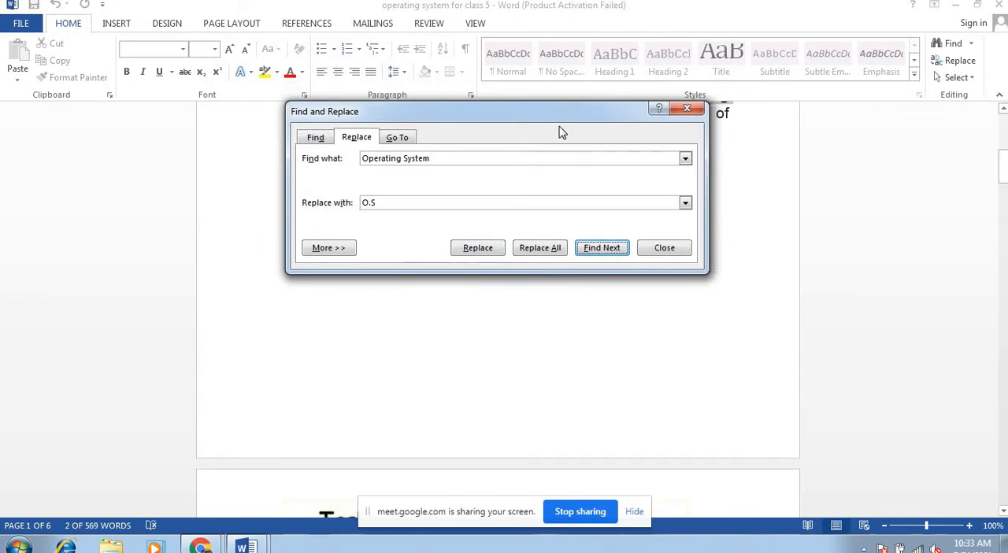
Step: Move the Find and Replace dialog off the text and replace "Operating System" with "O.S" in the Graphic User Interface paragraph
click(1002, 167)
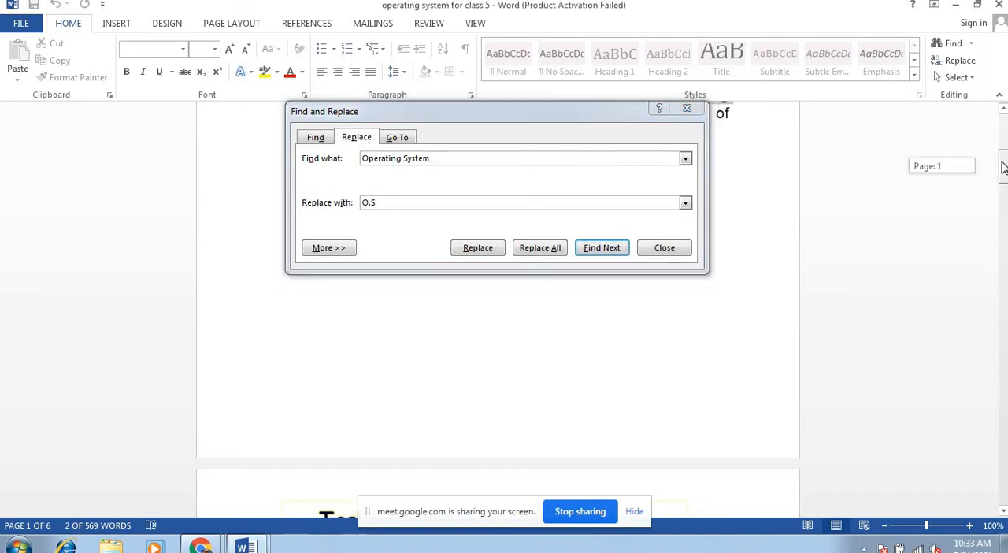
drag(1002, 167, 1004, 118)
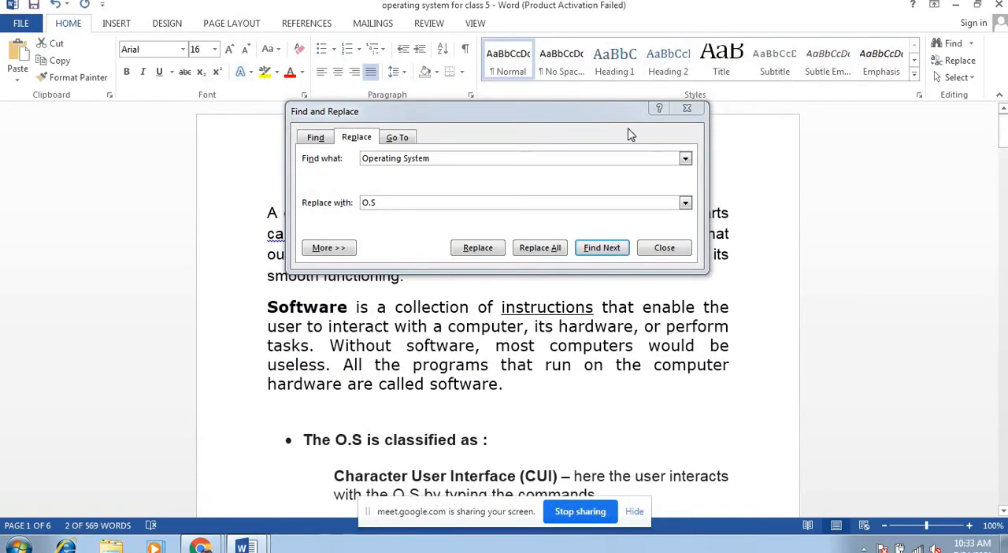
drag(592, 117, 316, 106)
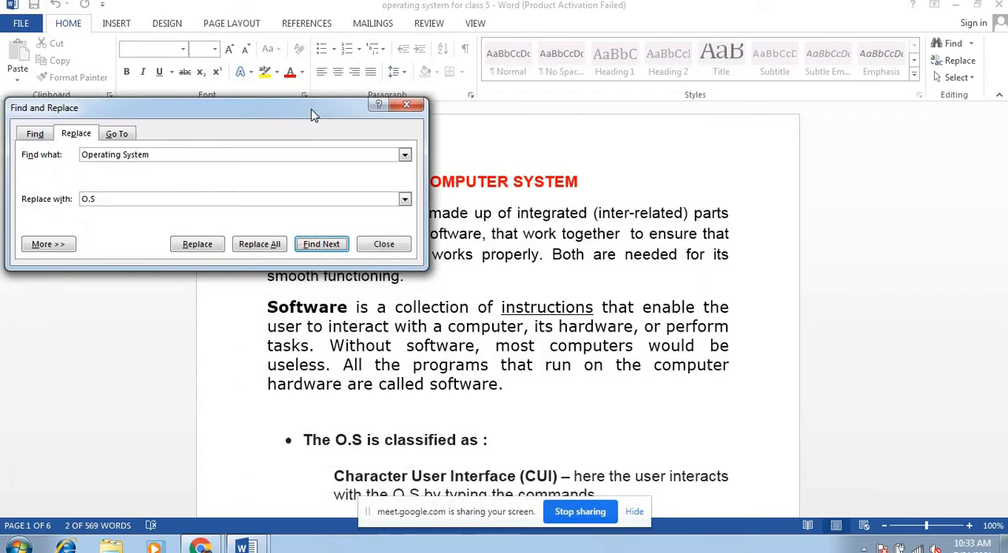
click(336, 439)
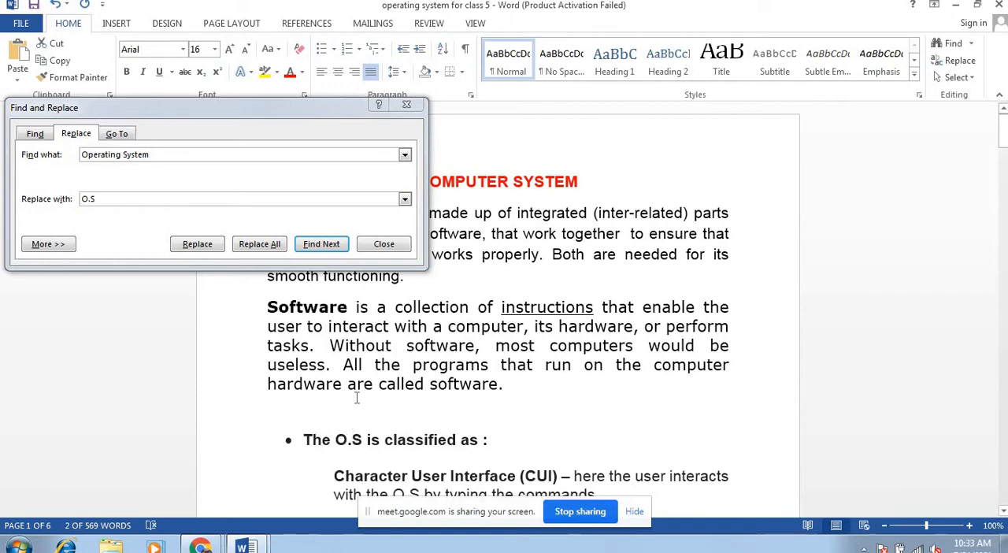
drag(1006, 136, 1005, 154)
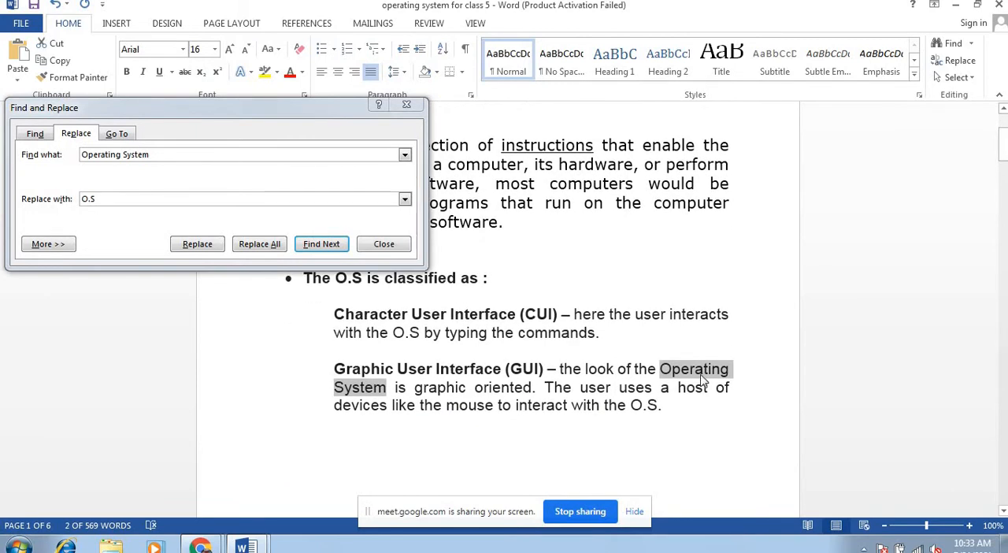
click(197, 245)
click(197, 246)
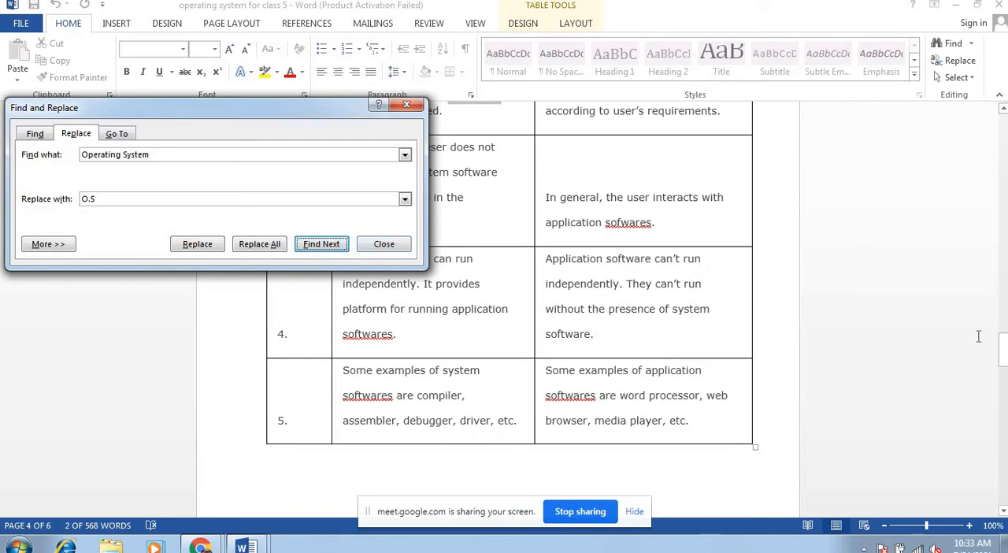
Step: Replace all remaining occurrences of "Operating System" with "O.S" throughout the document
key(Escape)
drag(1007, 351, 1007, 329)
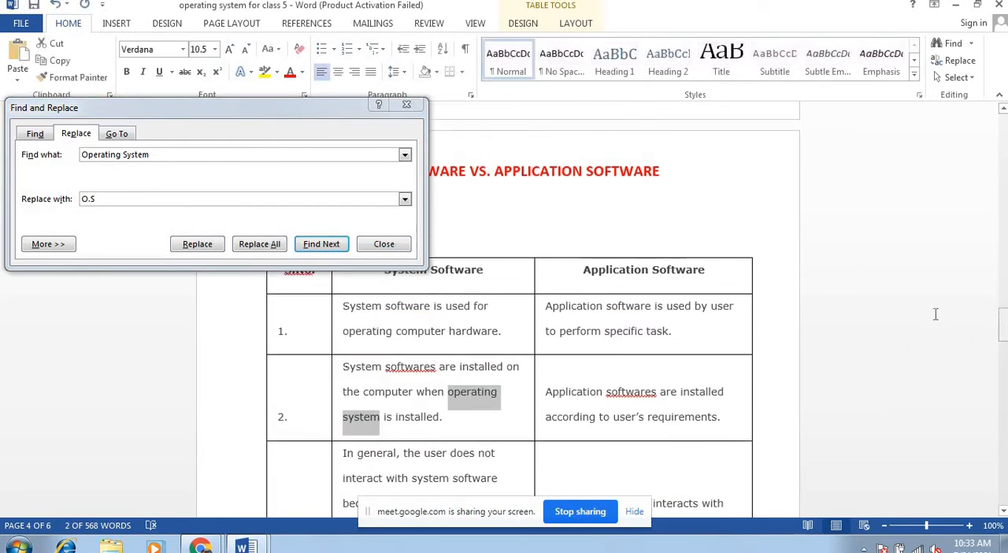
click(249, 251)
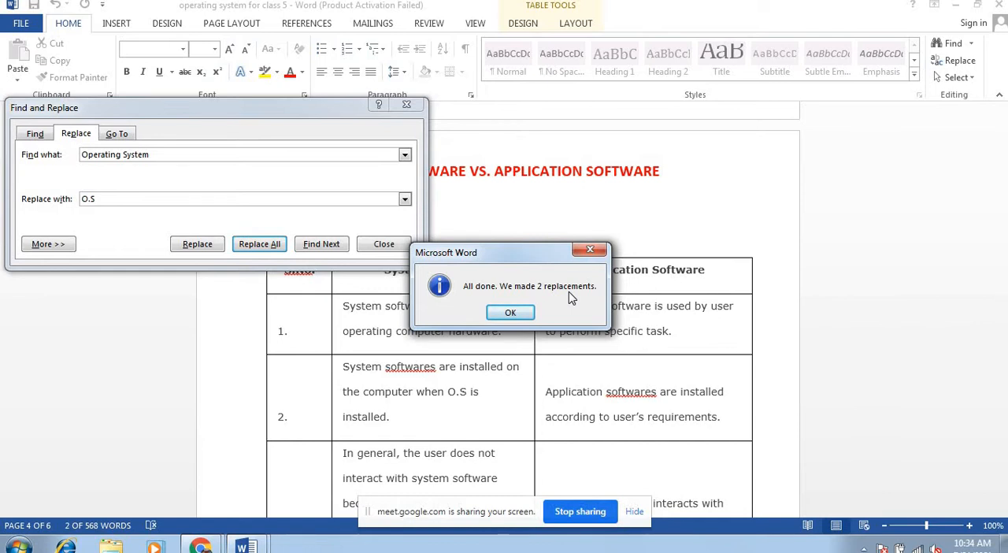
click(508, 313)
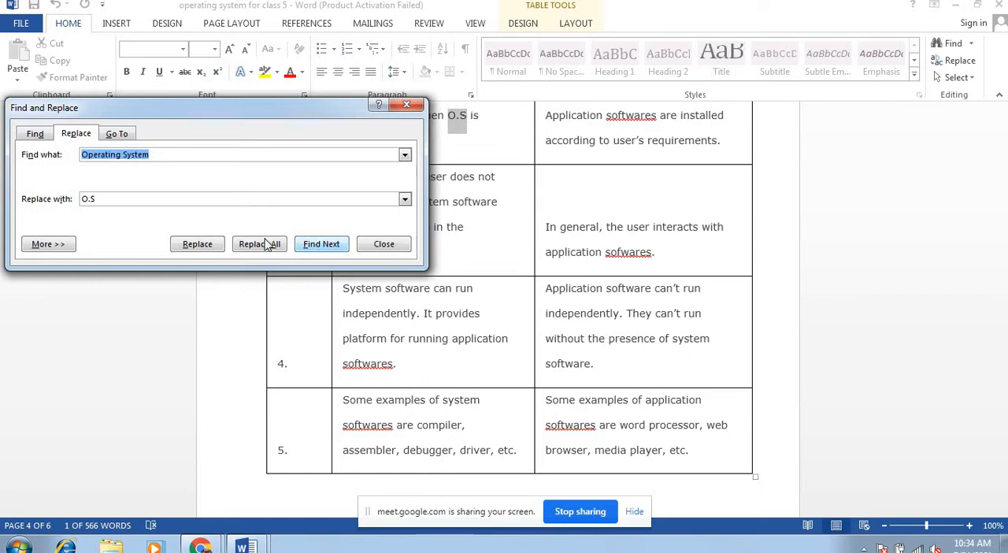
Step: Enable Match case, try replacing "Operating System" with "O.S" across the whole document, and close the dialog
click(42, 246)
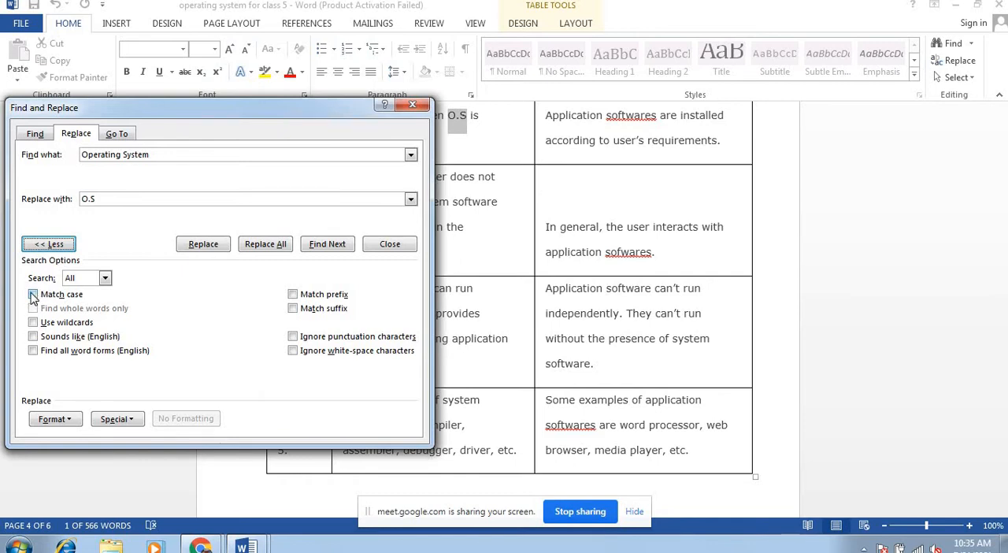
click(33, 296)
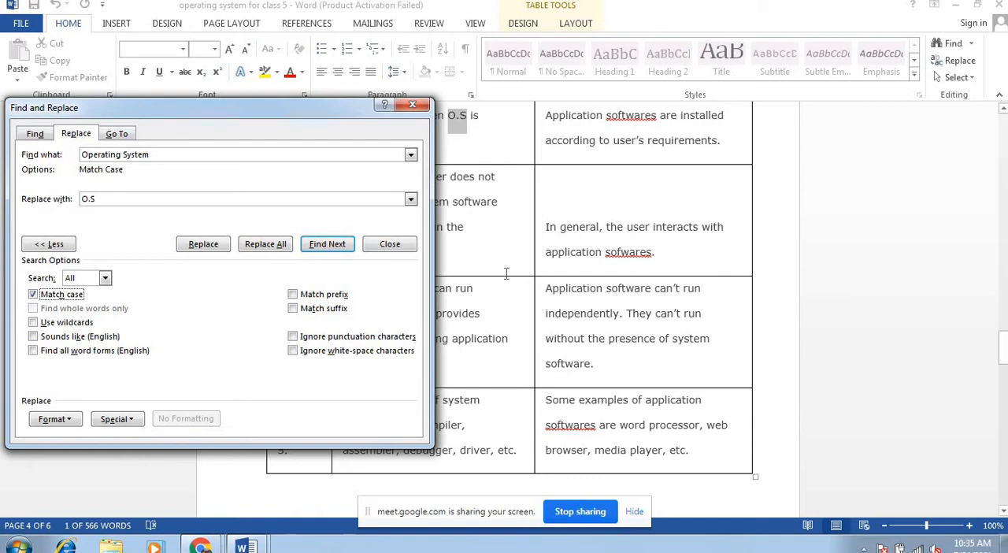
click(224, 247)
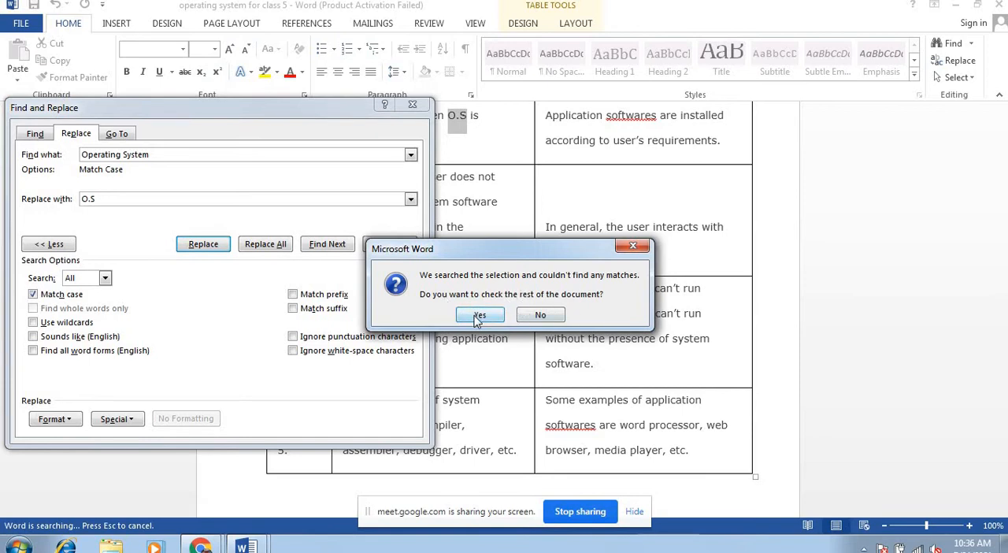
click(478, 315)
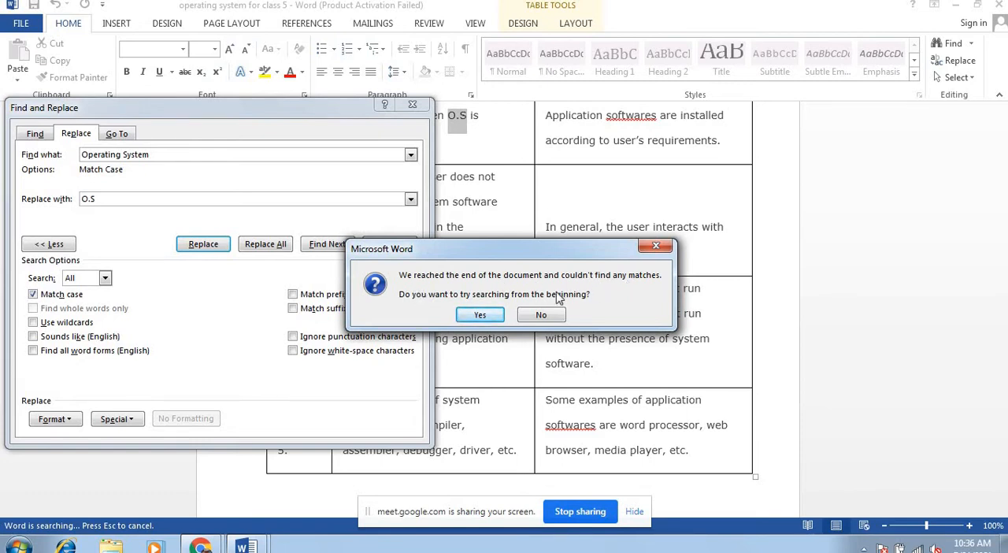
click(478, 316)
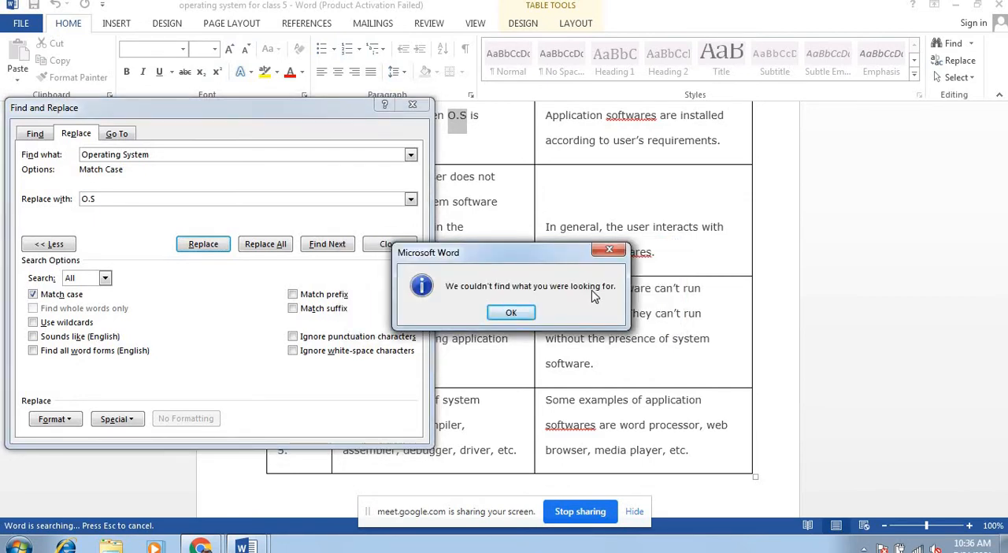
click(502, 315)
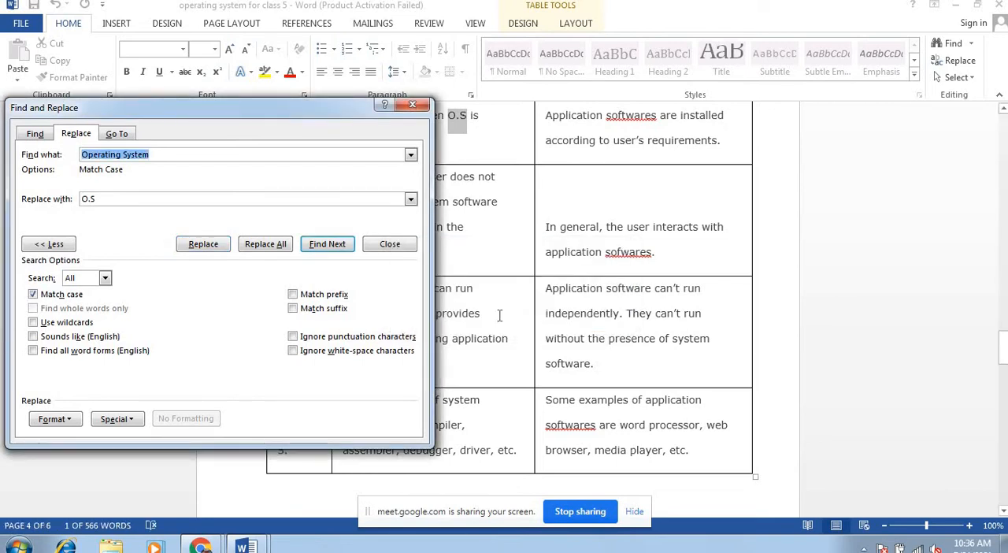
click(412, 105)
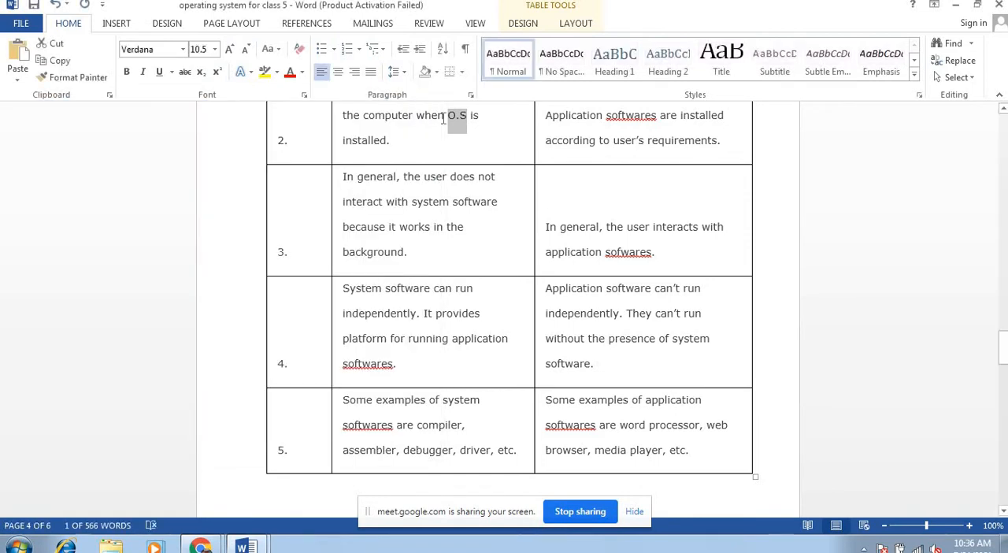
Step: Change "O.S" to lowercase "operating system" in the System Software cell of table row 2
click(466, 118)
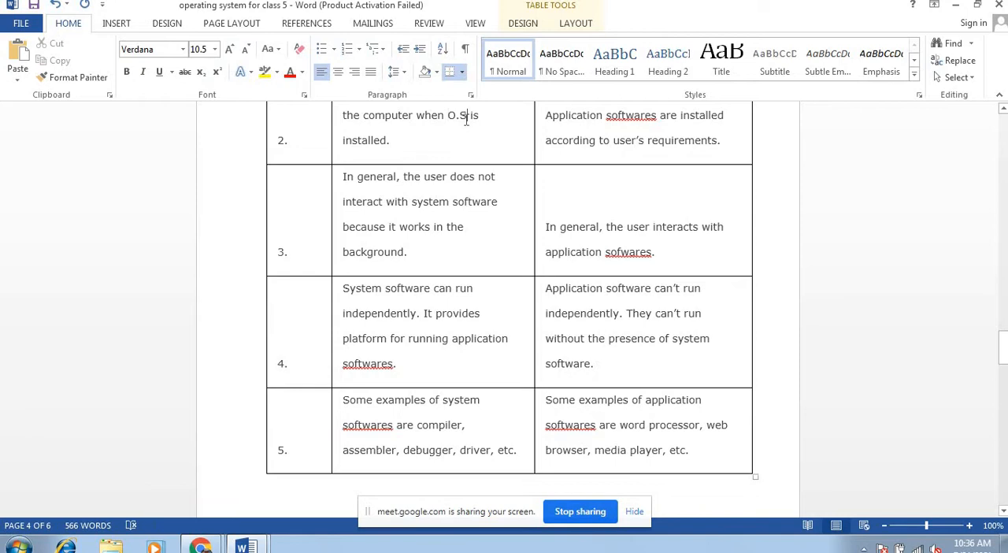
key(BackSpace)
key(BackSpace)
key(BackSpace)
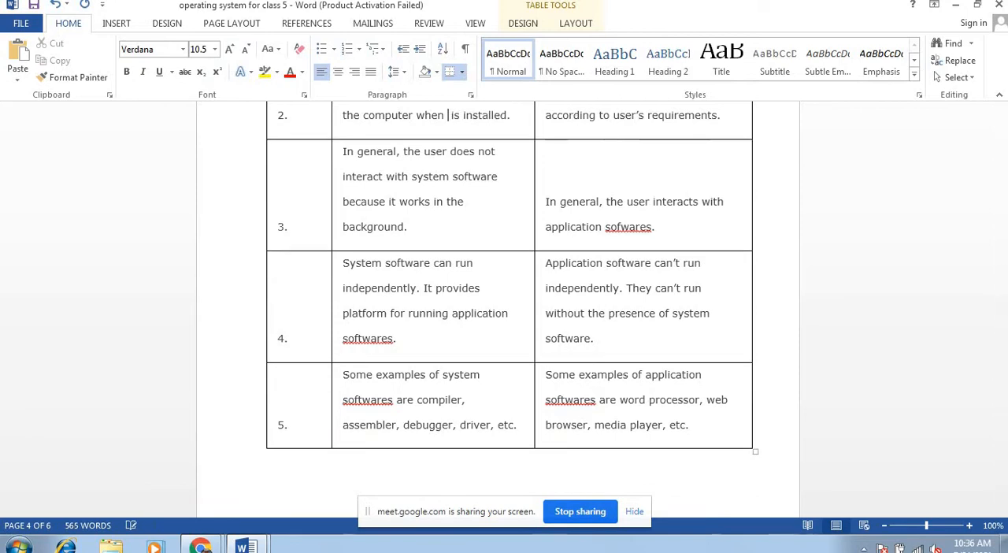
text(operat )
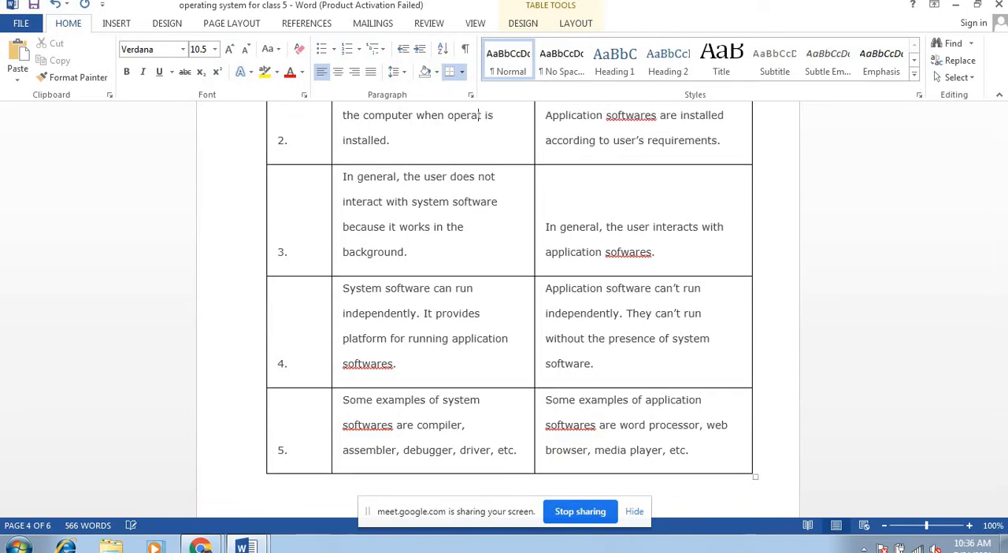
text(ing system)
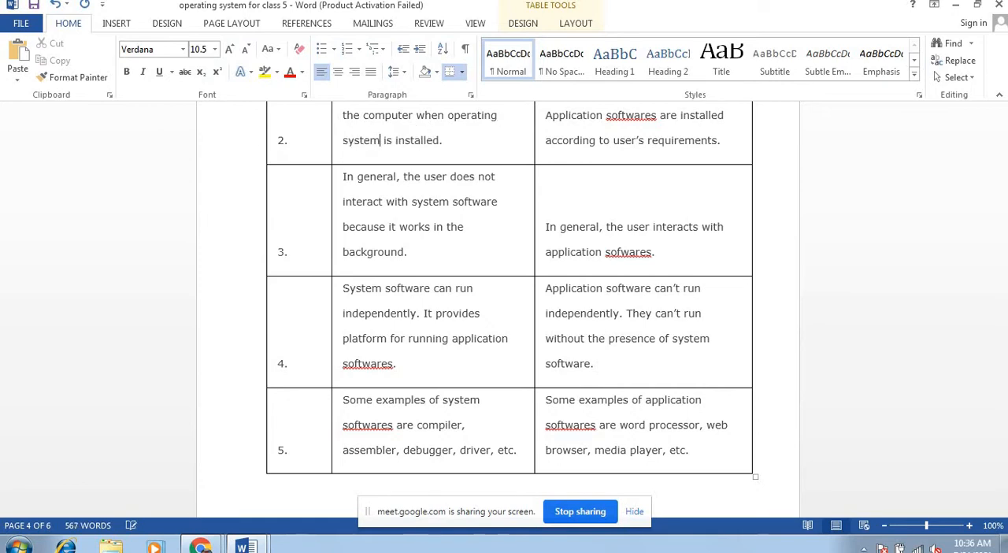
Step: Try to replace all occurrences of "Operating System" with "O.S" with Match case enabled
click(958, 60)
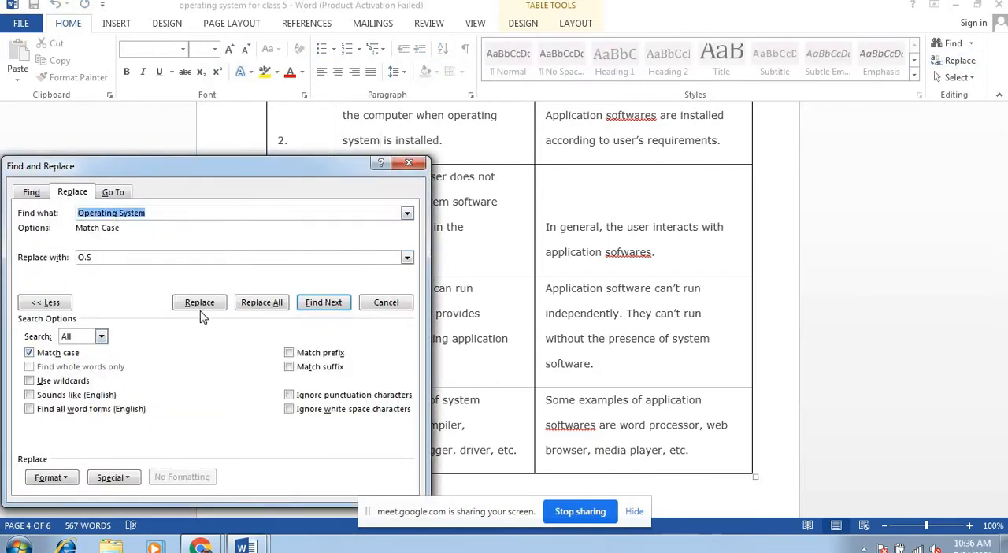
click(264, 307)
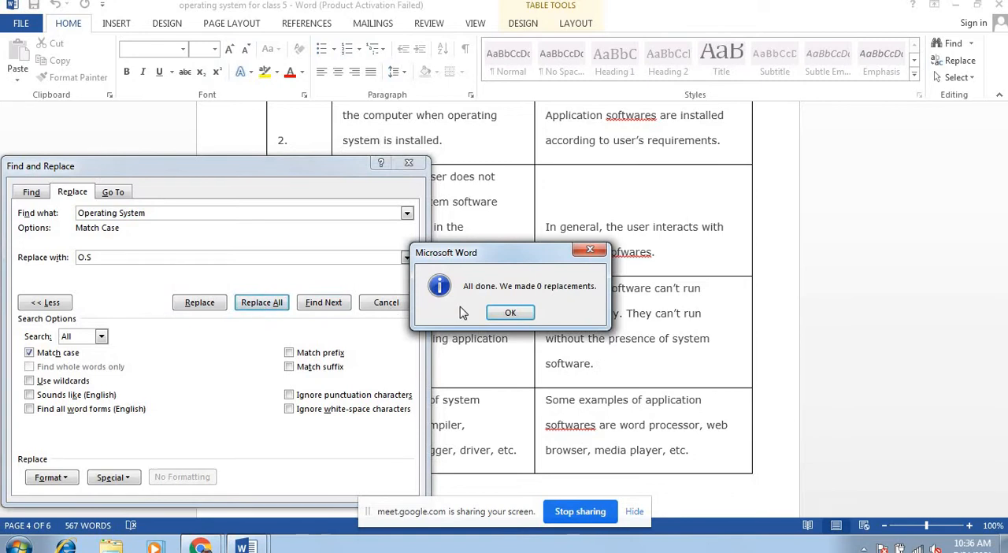
click(511, 314)
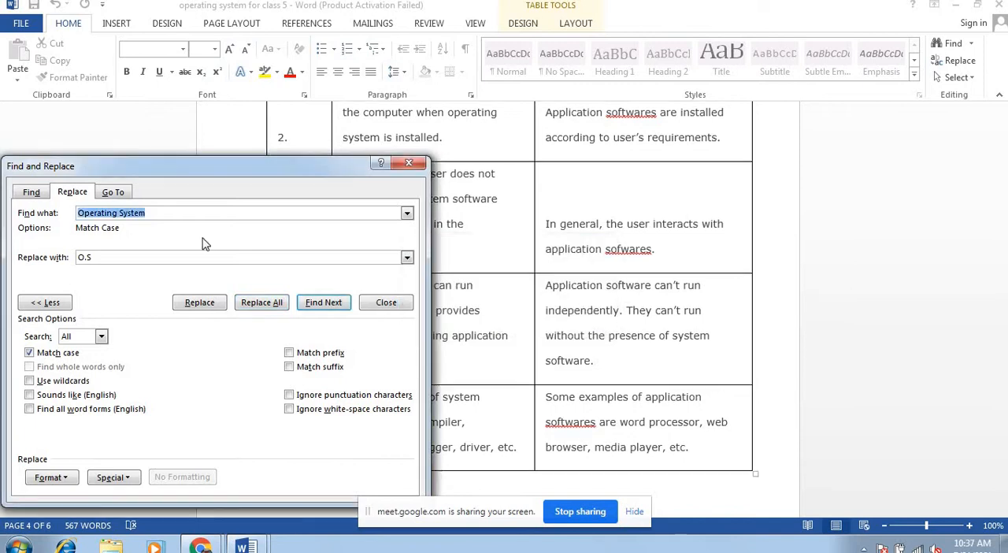
Step: Try to replace all occurrences of "operating System" with "O.S" with Match case enabled
click(84, 214)
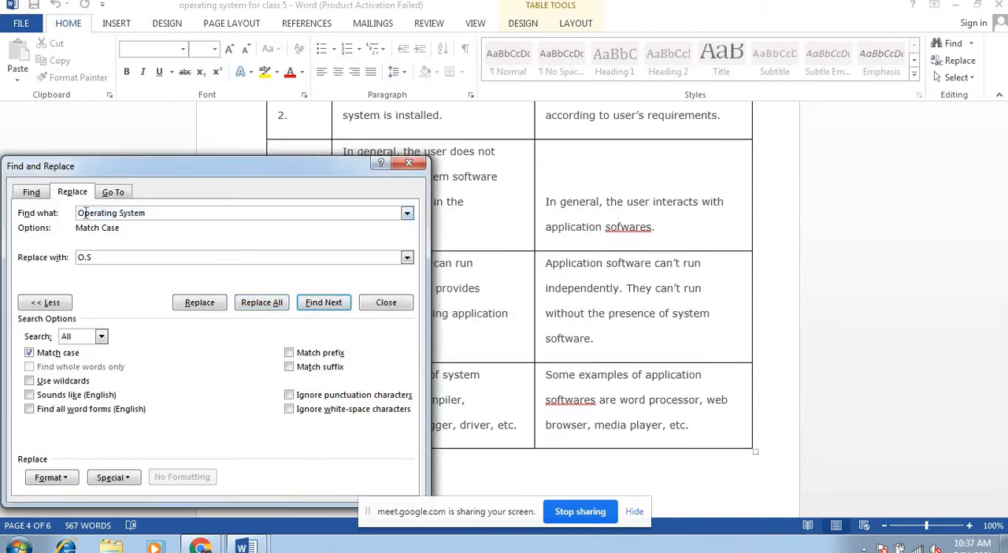
key(BackSpace)
text(o)
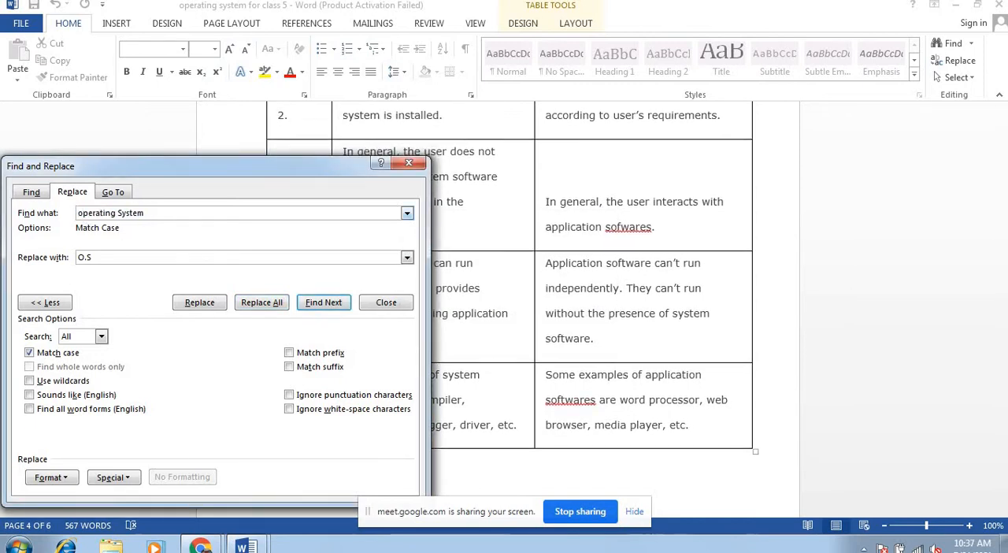
click(249, 312)
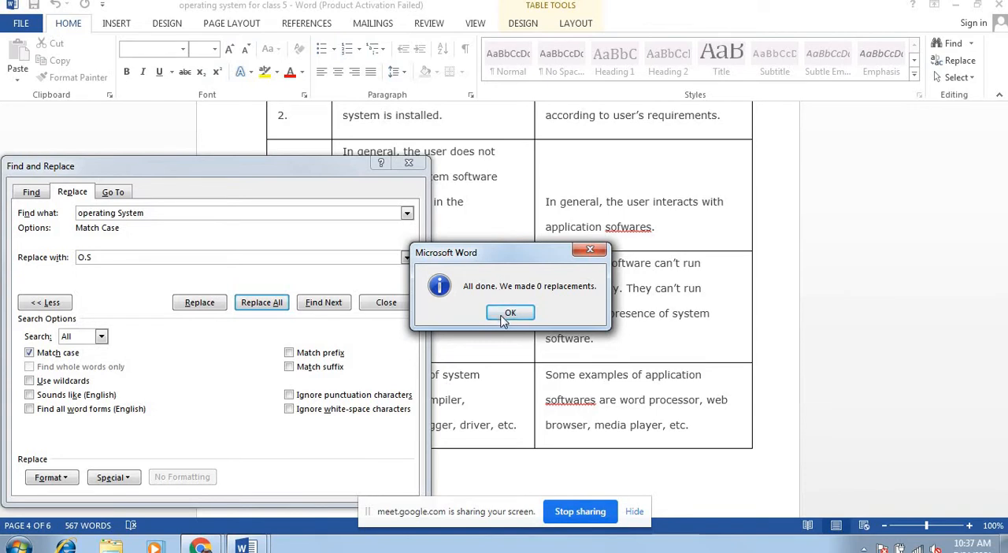
click(506, 315)
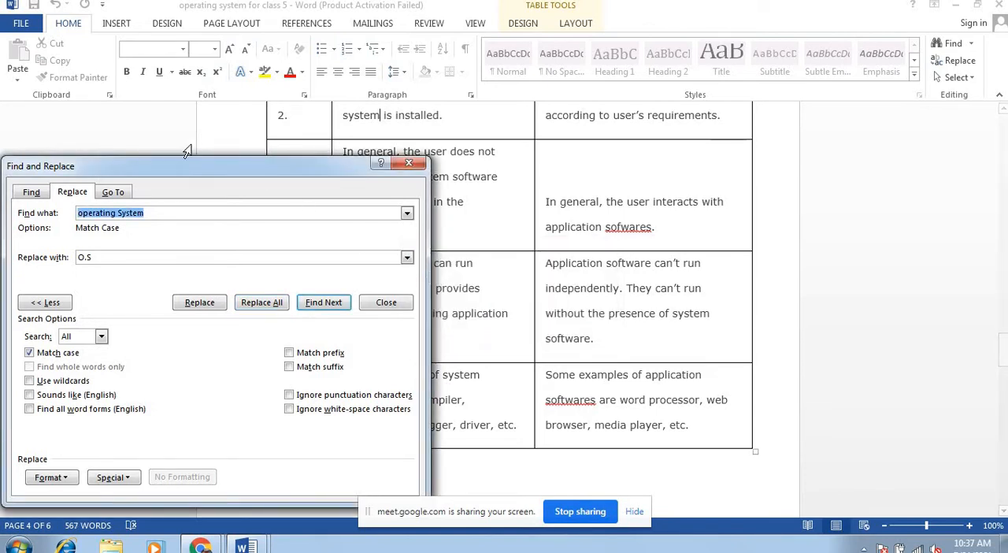
Step: Change the search text to "operating system" and replace all case-matching occurrences with "O.S"
click(122, 214)
key(BackSpace)
text(s)
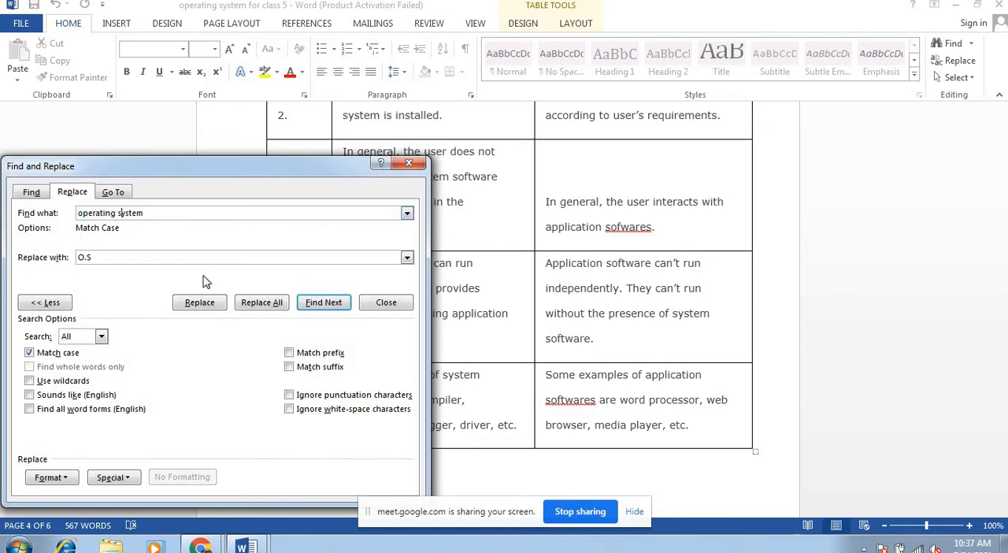
click(265, 303)
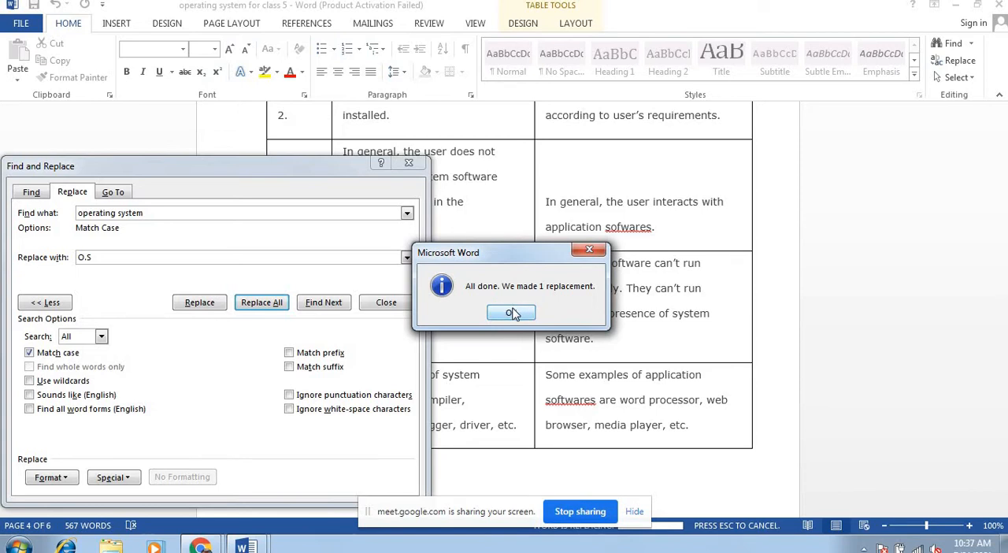
click(512, 313)
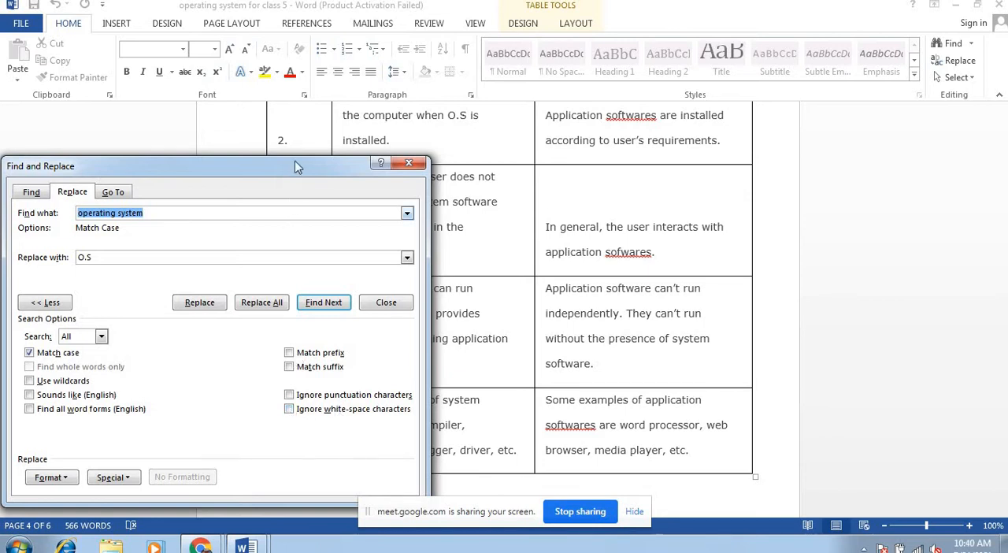
drag(295, 168, 386, 29)
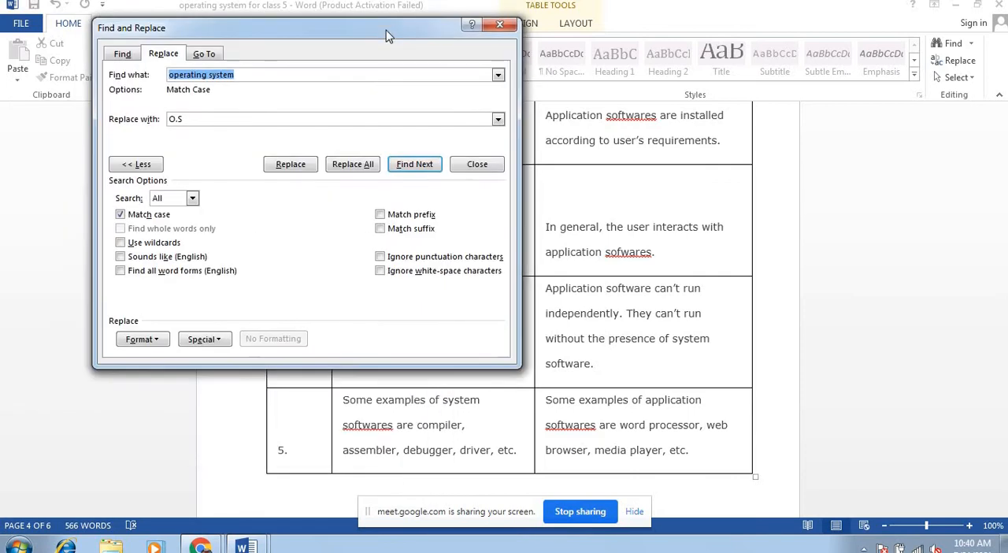
click(143, 341)
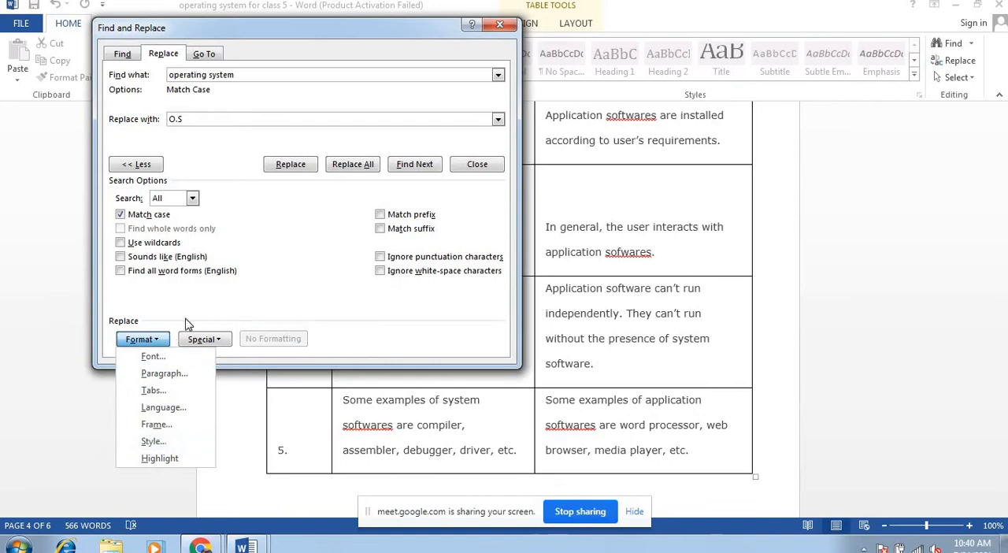
click(210, 340)
click(210, 340)
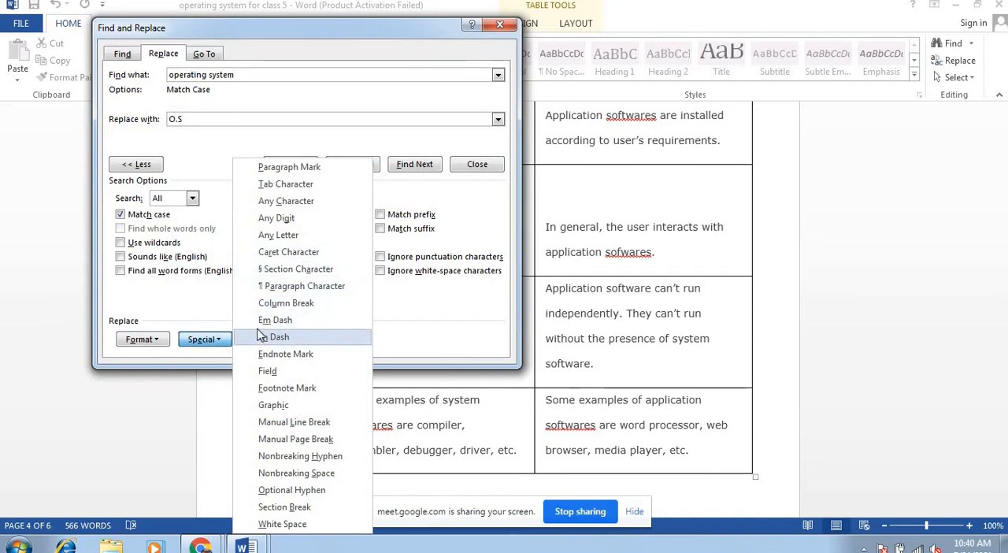
click(218, 307)
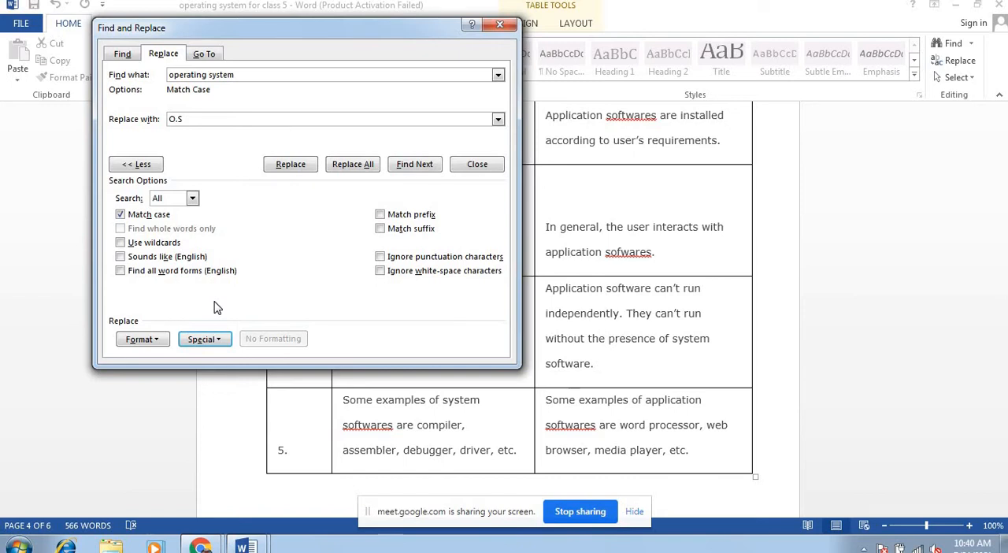
Step: Use Go To to jump to page 3 of the document
click(204, 54)
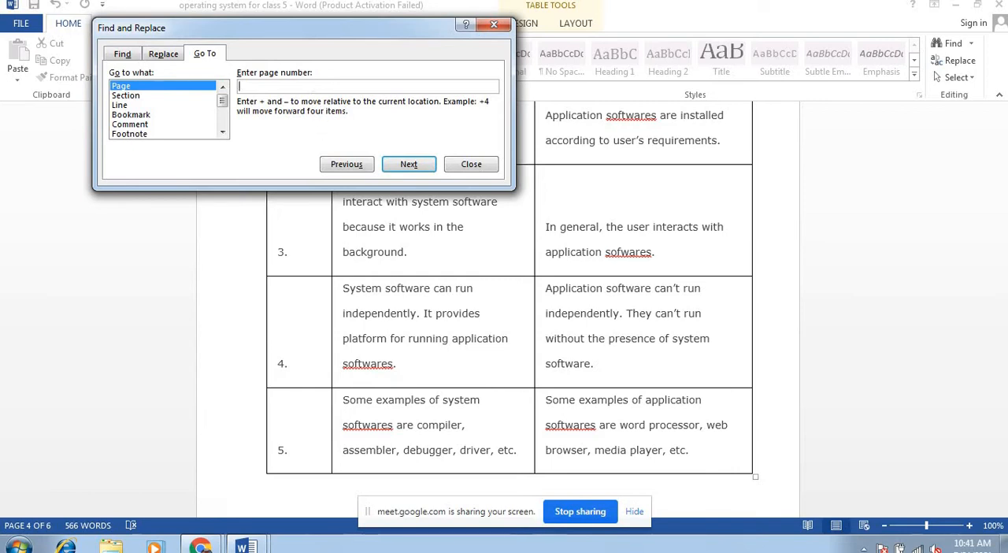
text(3)
click(404, 164)
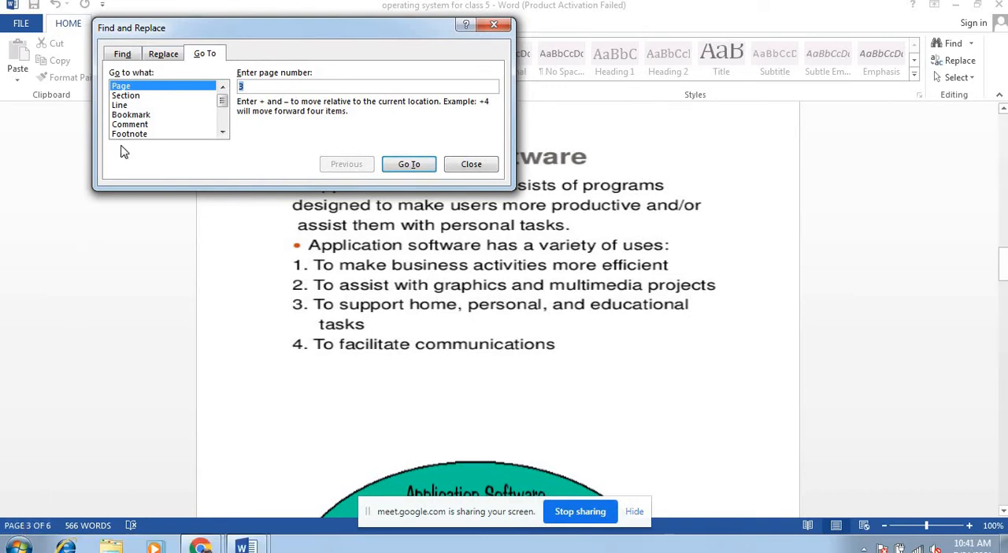
Step: Review the Go To entry options for Section, Line, Bookmark, Comment, Footnote and Page, and close the dialog
click(126, 95)
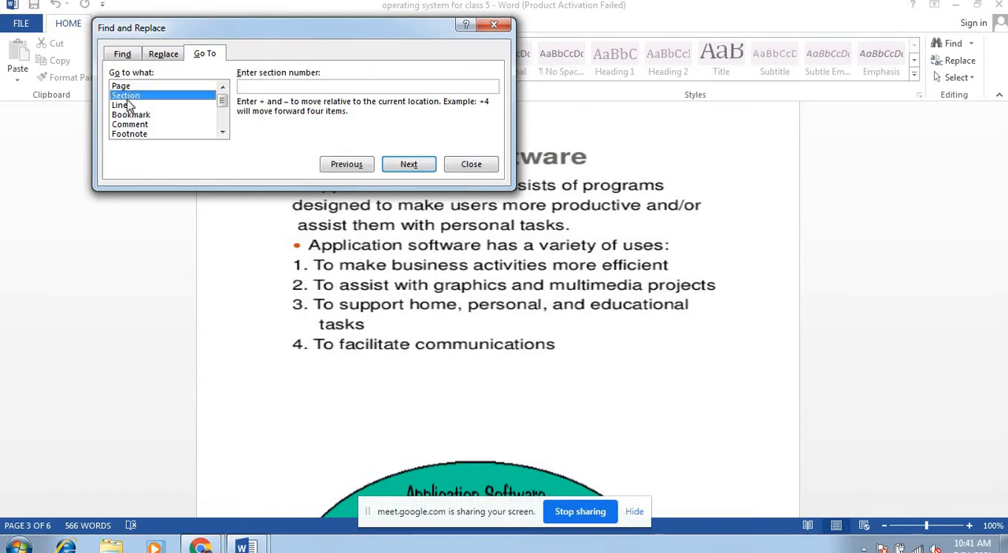
click(124, 104)
click(126, 115)
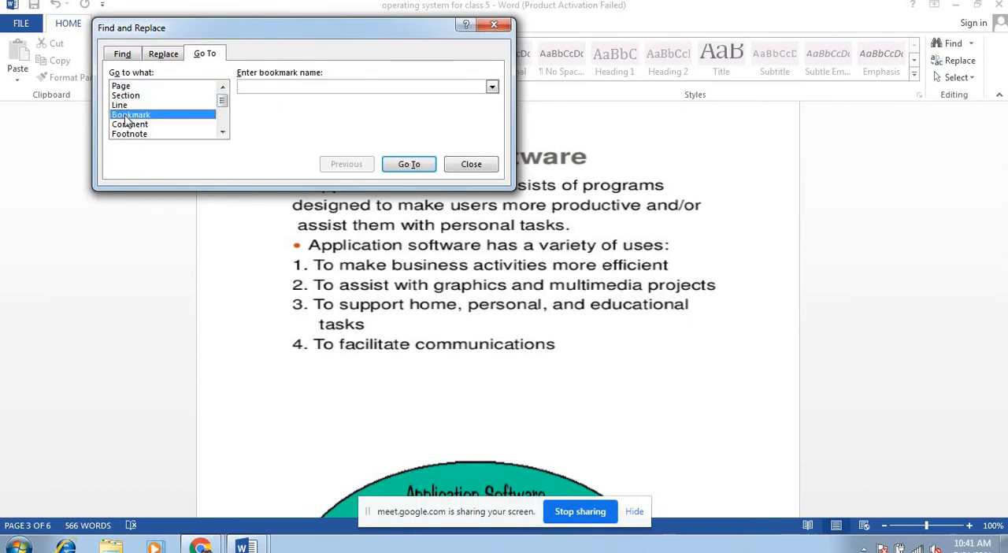
click(126, 124)
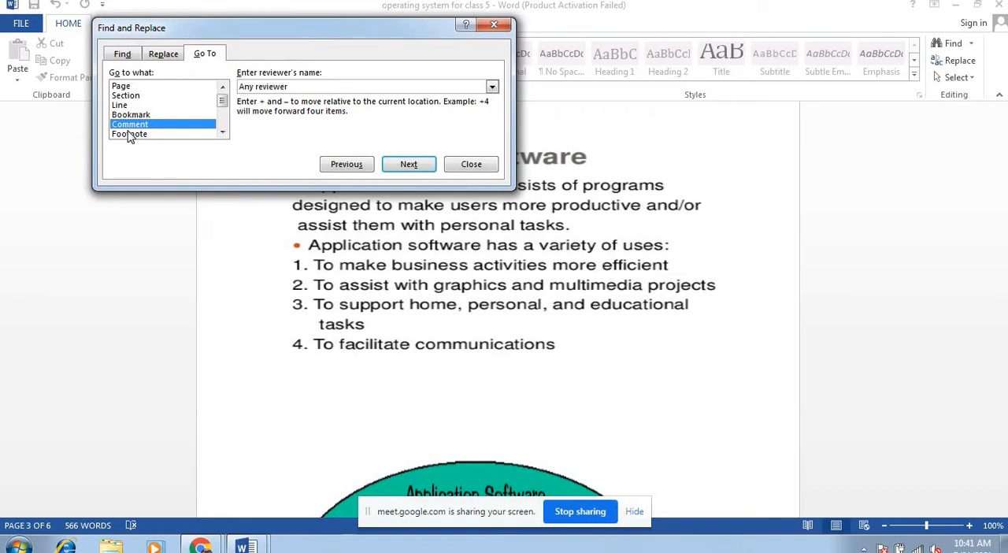
click(130, 134)
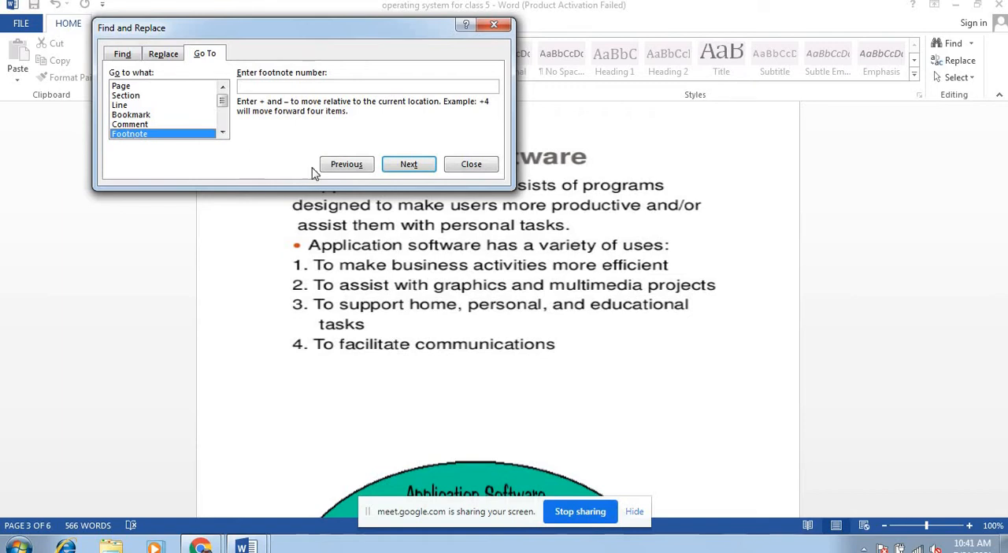
click(133, 89)
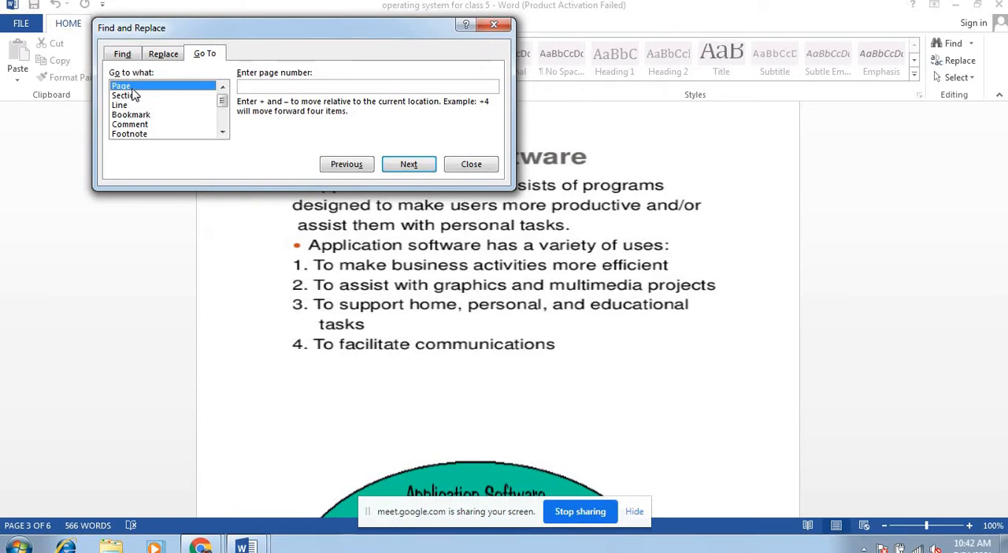
click(469, 170)
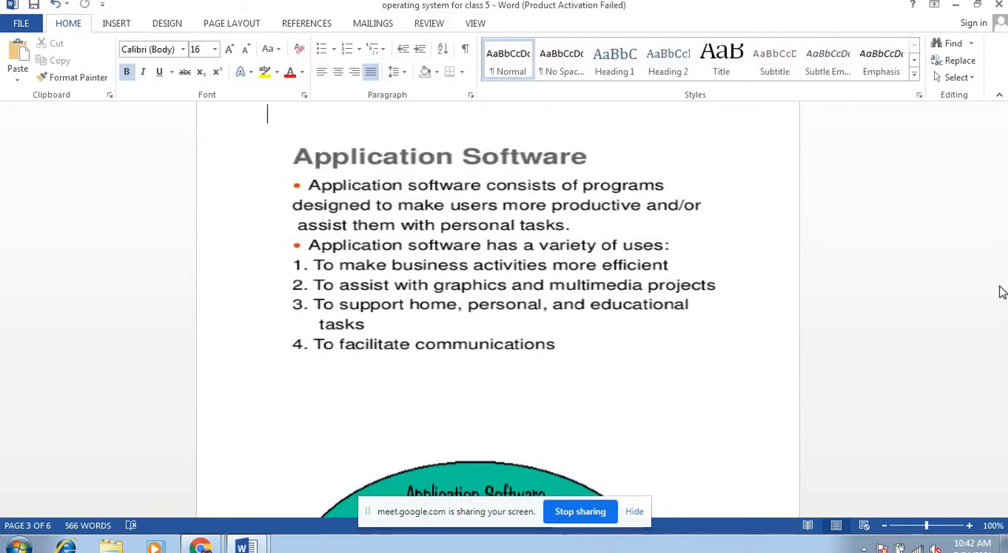
Step: Return to the start of the document and close it without saving the changes
drag(1002, 277, 1003, 132)
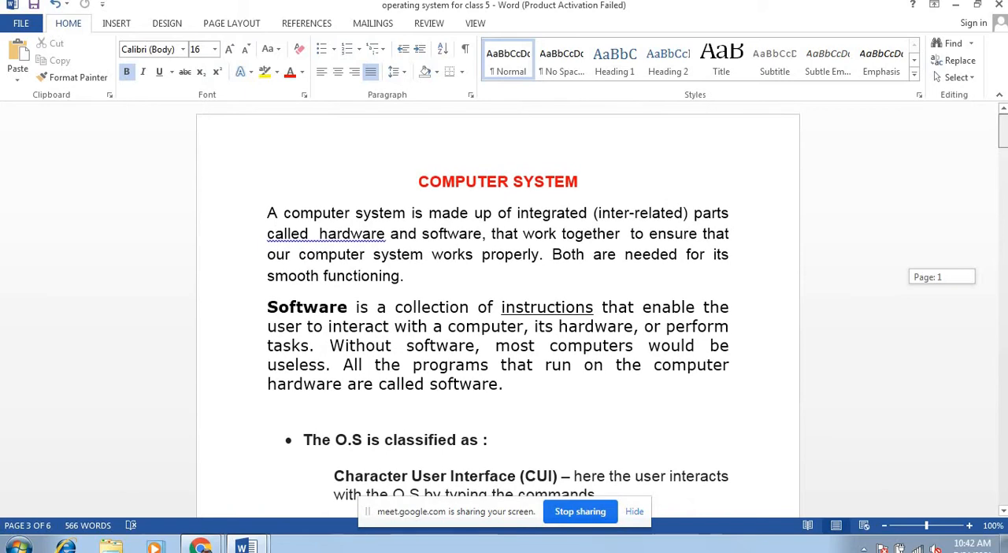
click(116, 25)
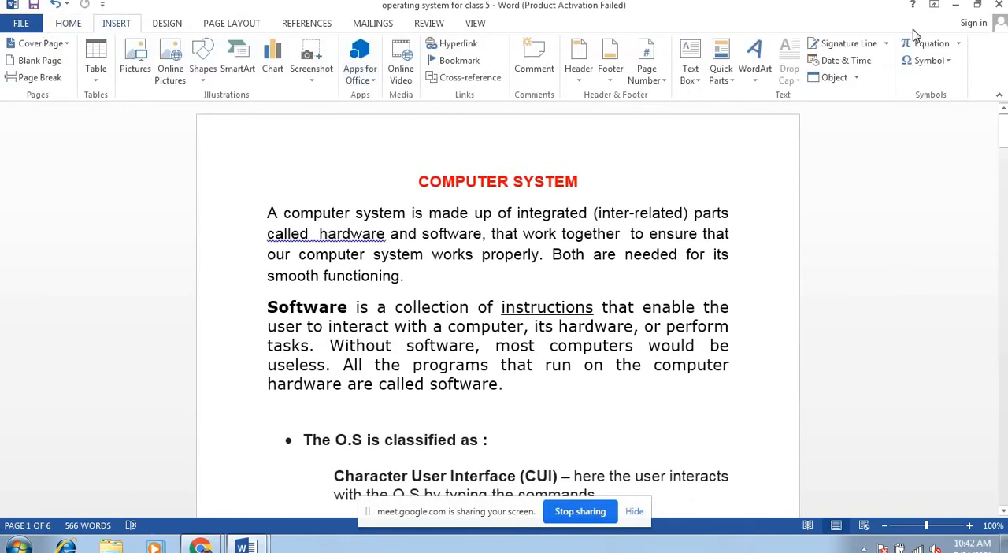
click(999, 6)
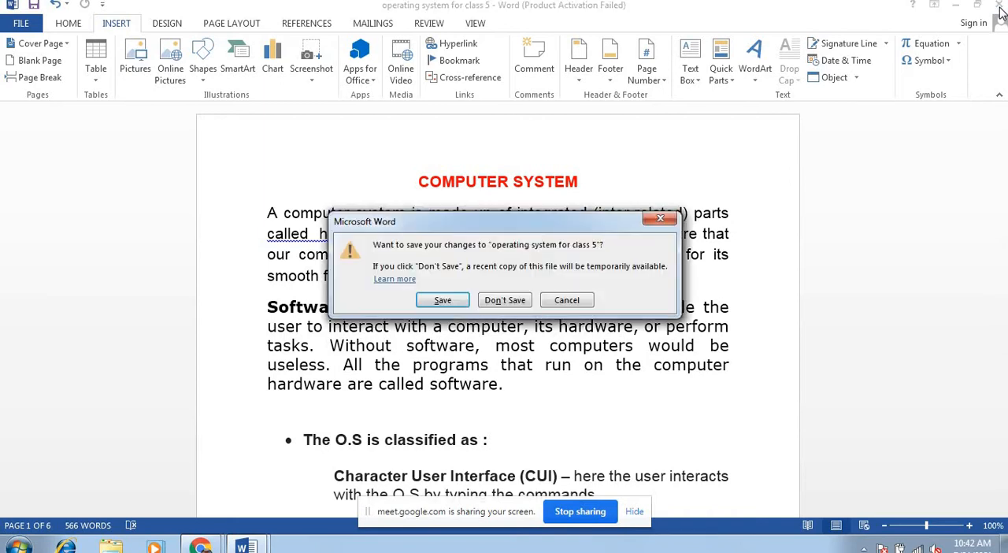
click(497, 306)
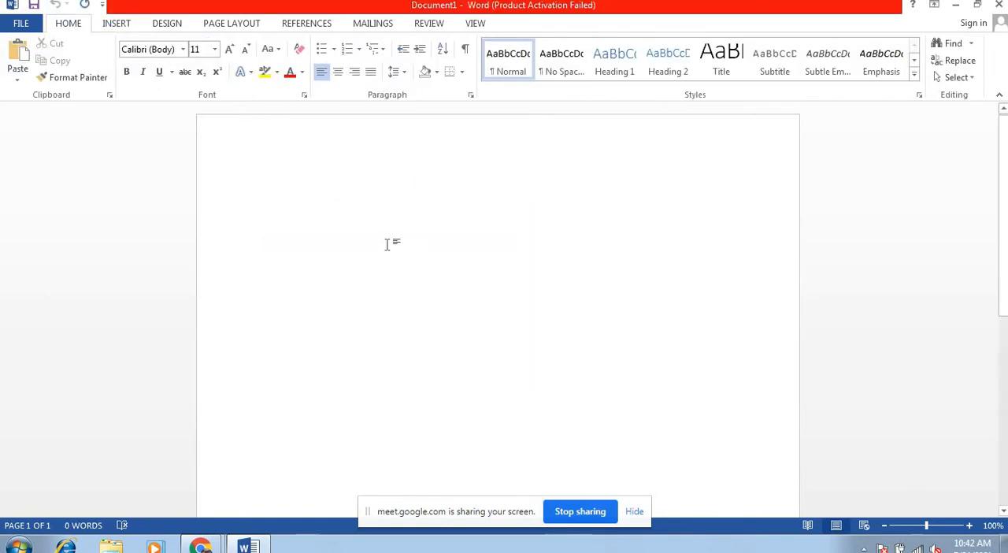
click(952, 78)
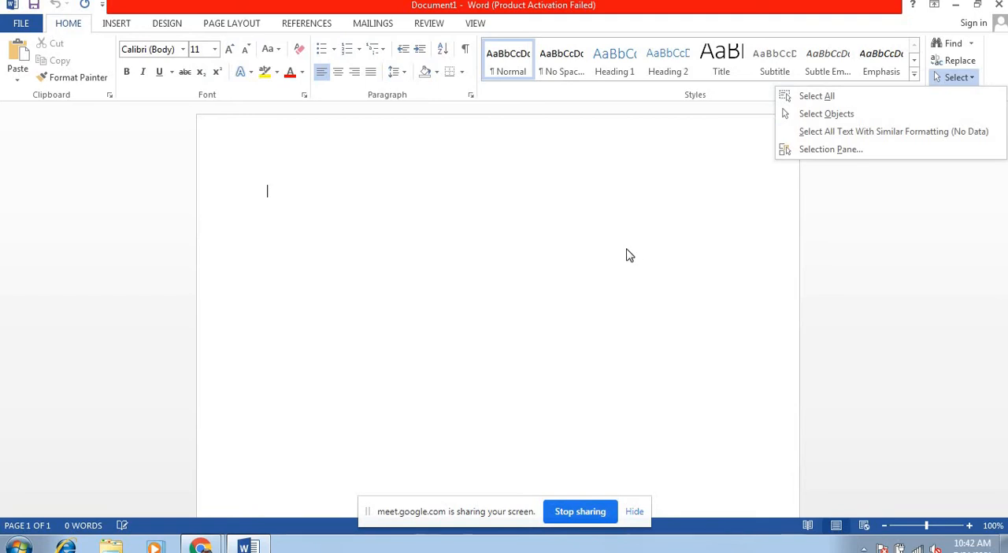
click(300, 201)
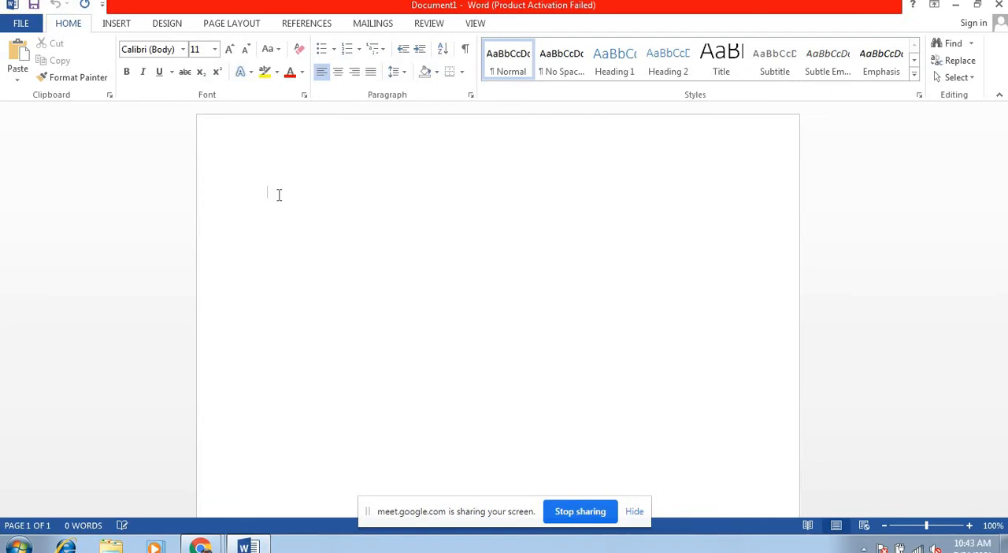
click(958, 77)
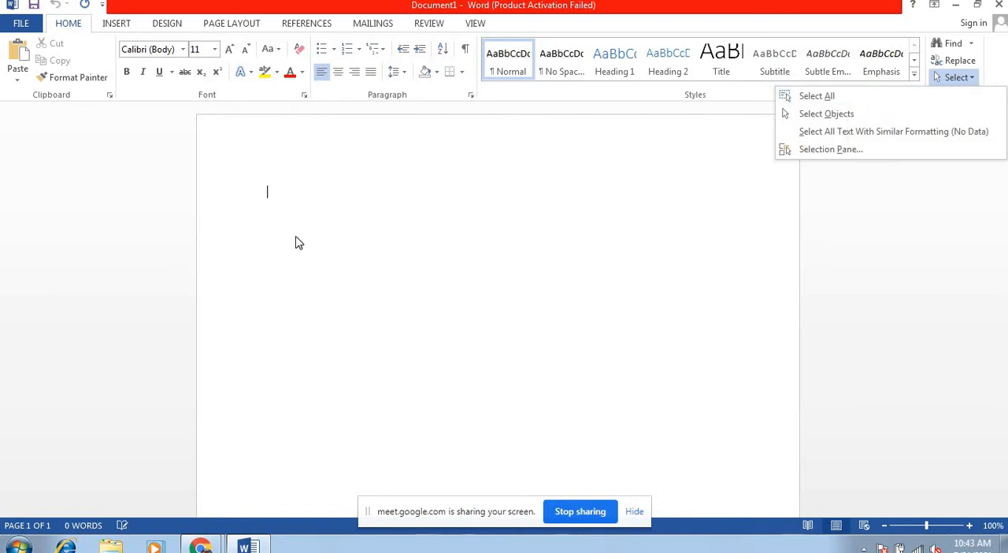
Step: Reopen the recent document "operating system for class 5", maximize its window, and minimize and restore it to refresh the display
click(12, 23)
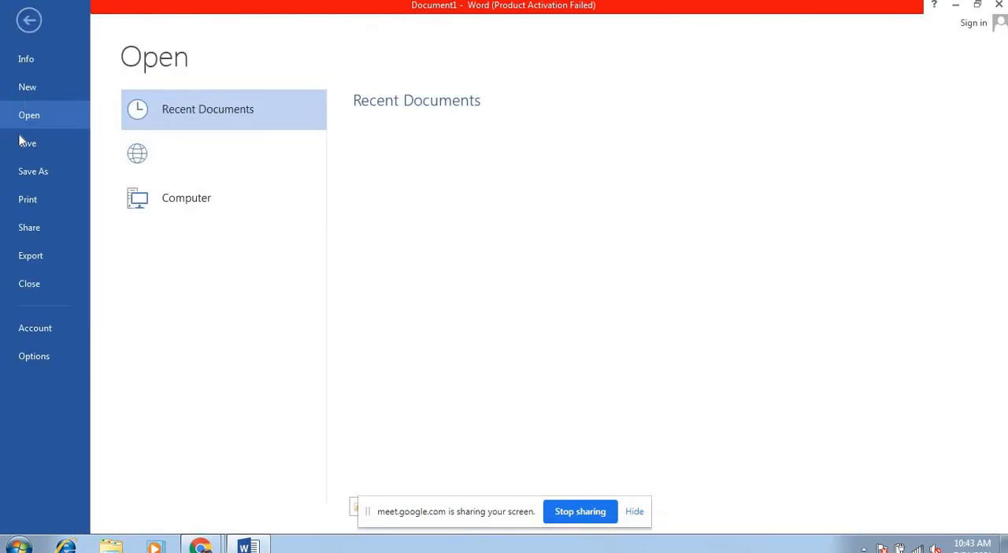
click(409, 134)
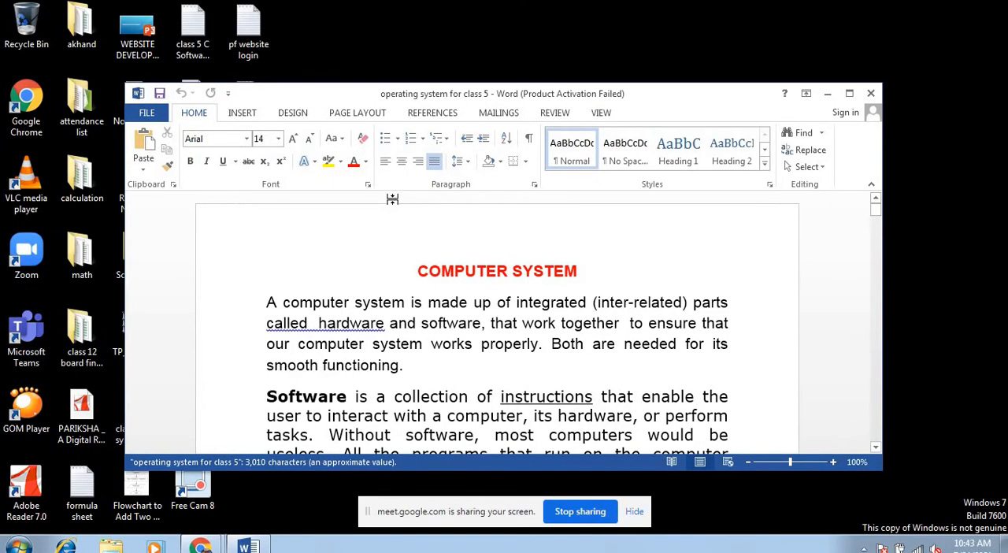
click(849, 93)
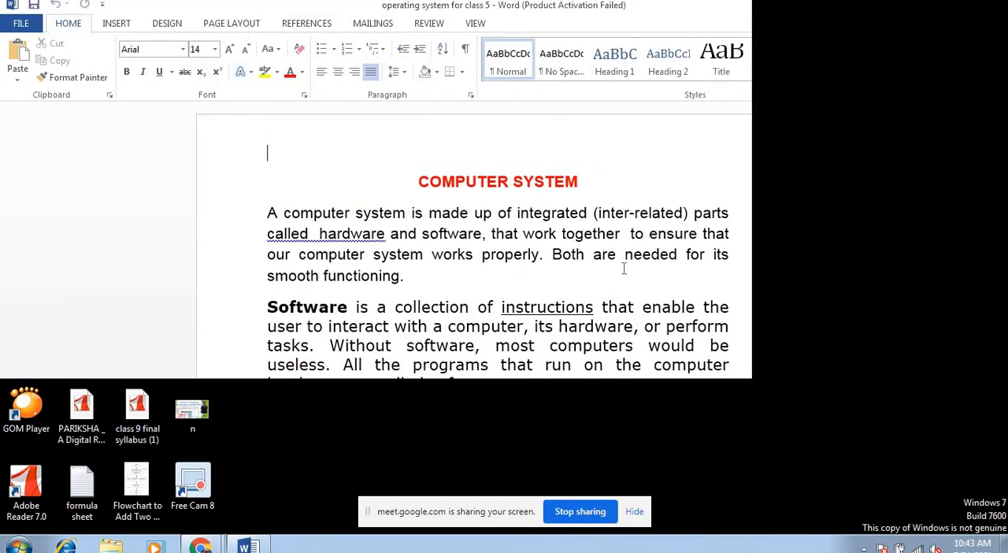
click(607, 182)
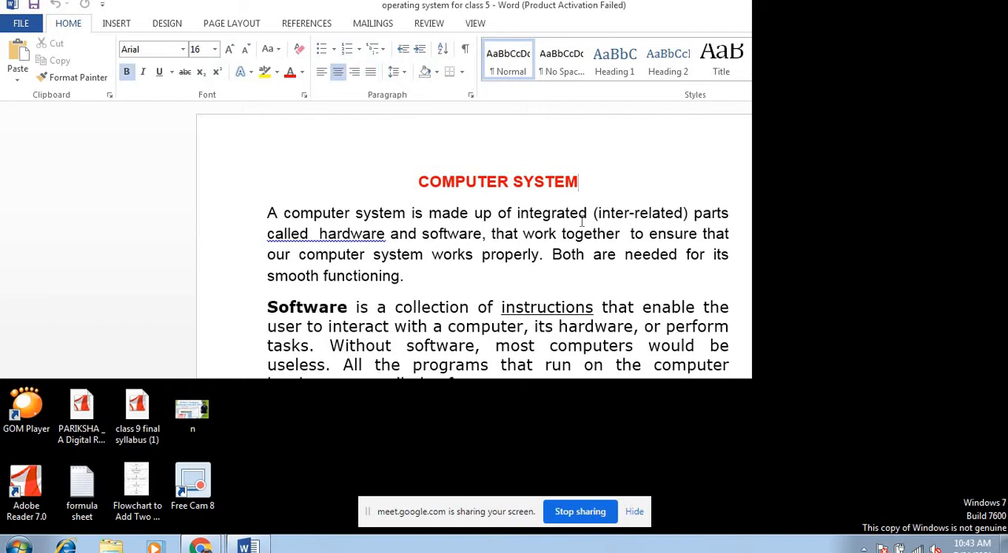
click(363, 210)
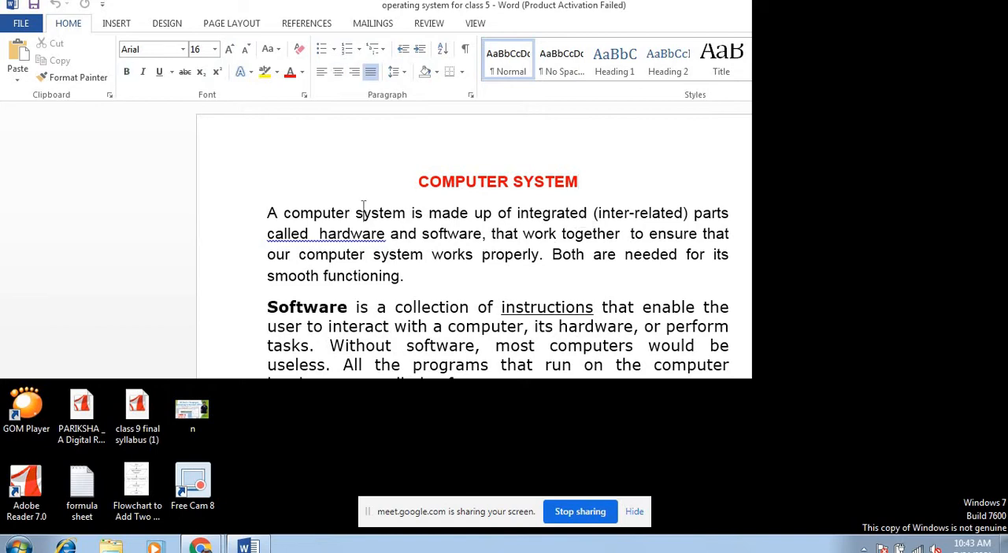
click(234, 550)
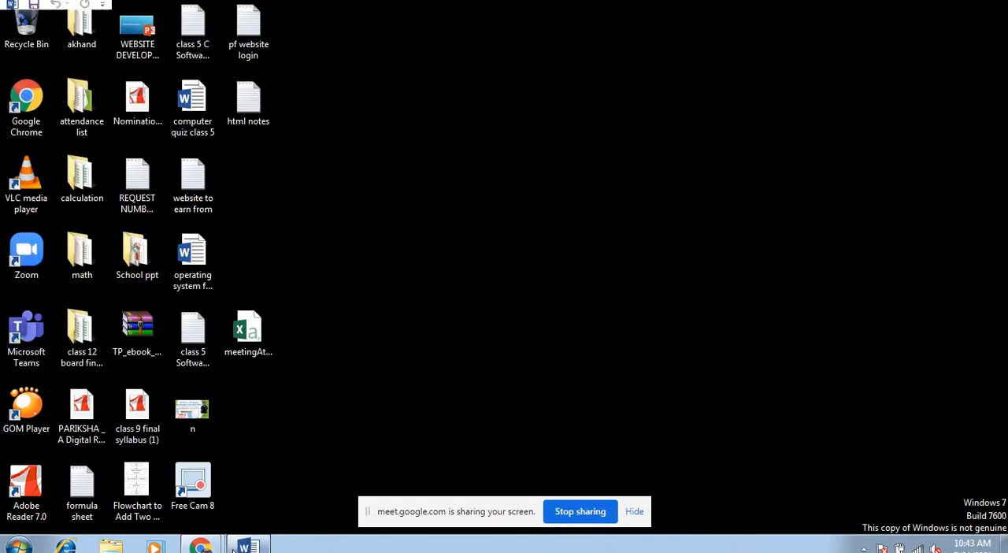
click(234, 550)
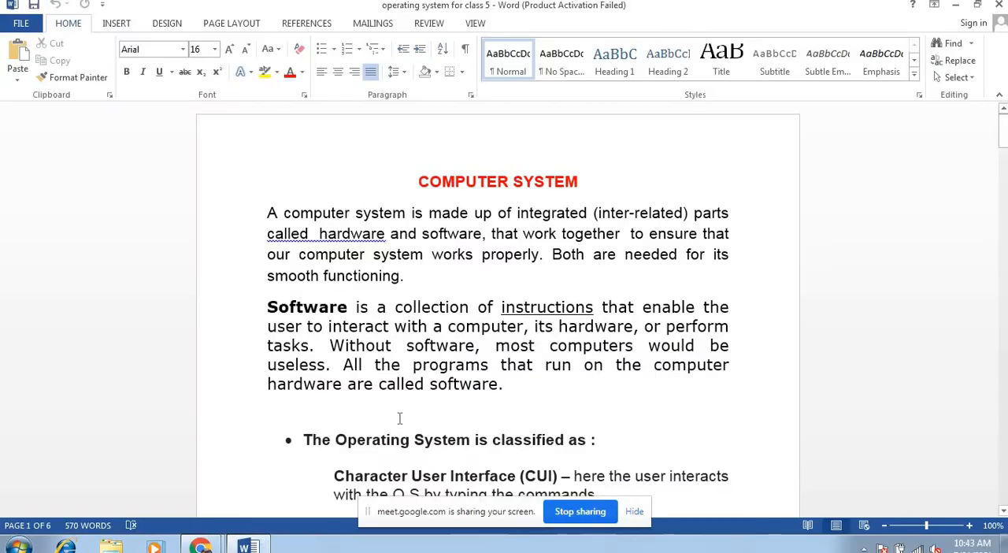
Step: Select the entire document content, and clear the selection by placing the cursor at the end of the "COMPUTER SYSTEM" heading
click(966, 82)
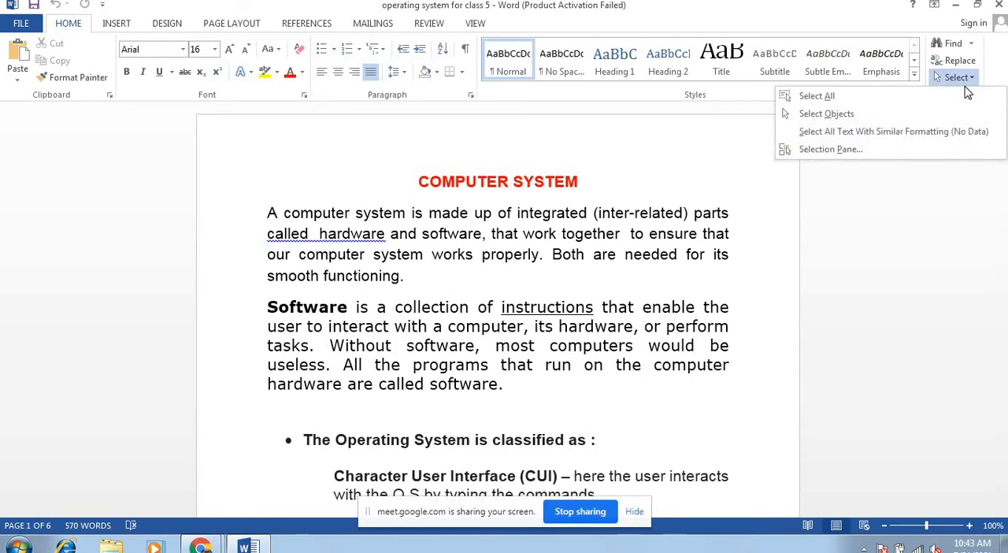
click(863, 103)
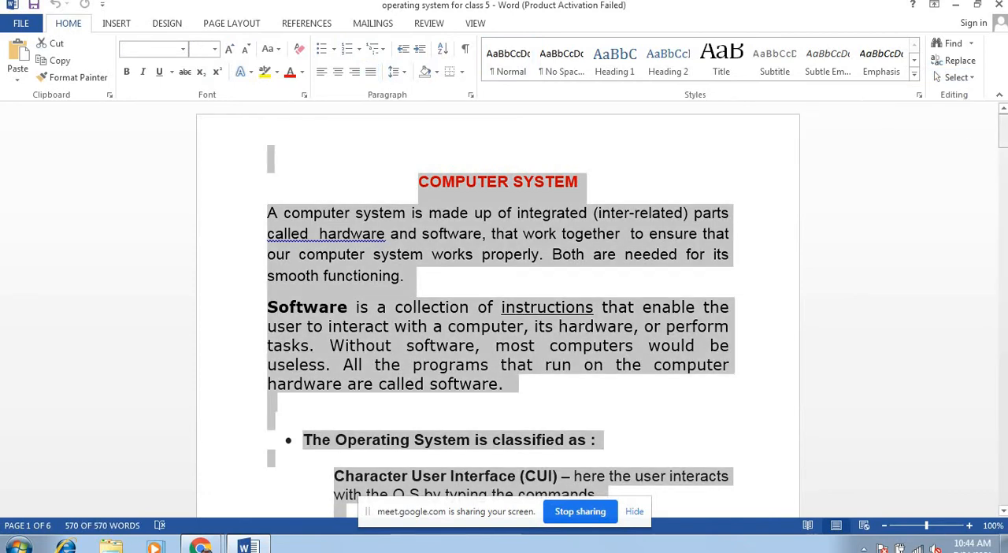
mouse_move(1002, 132)
mouse_down()
mouse_move(1003, 447)
mouse_move(1002, 118)
mouse_up()
click(579, 181)
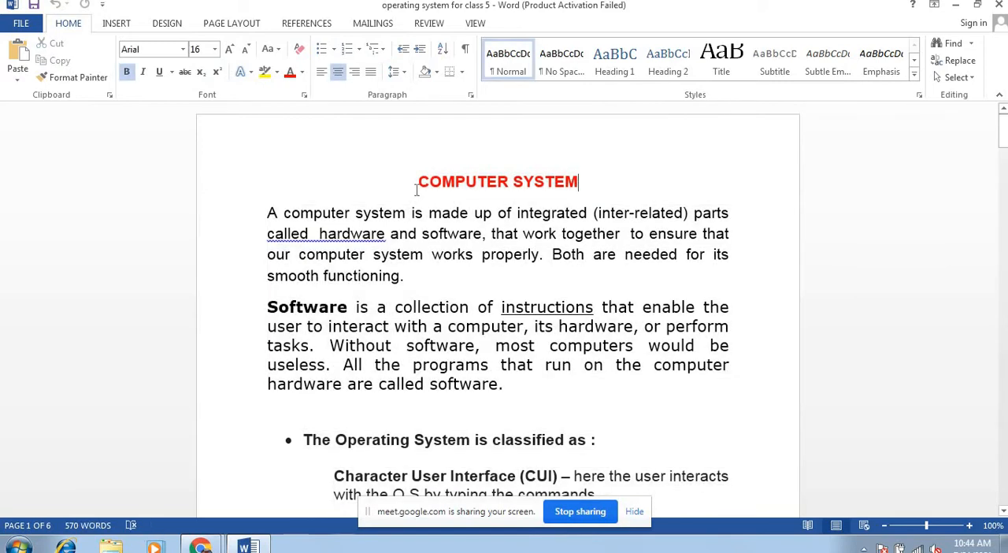
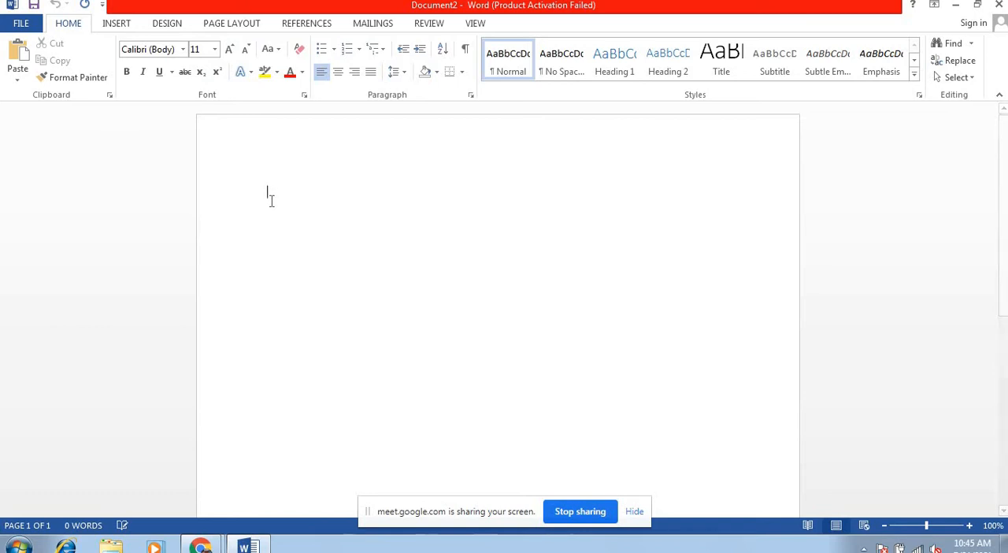
Step: Insert the built-in Banded cover page into the blank document and look over its layout
click(118, 27)
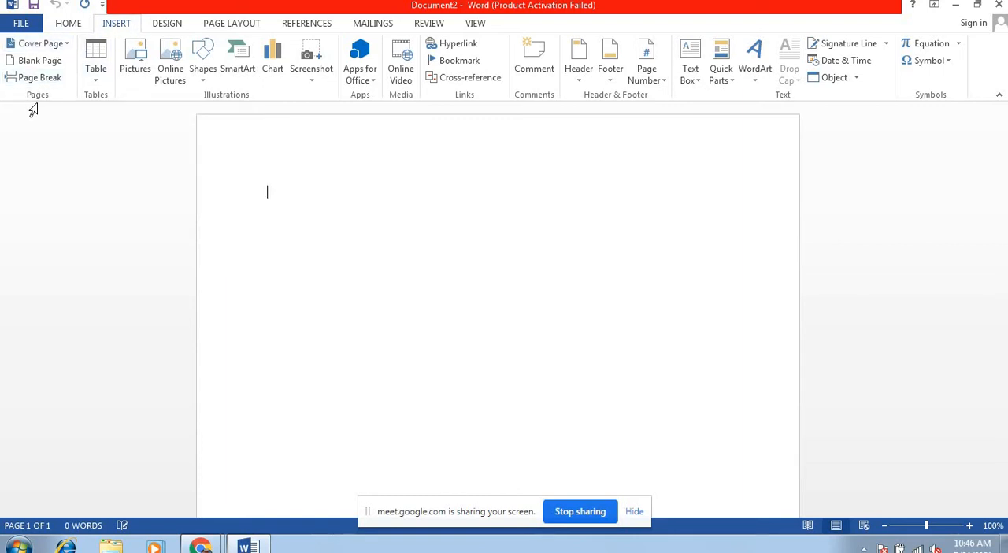
click(63, 45)
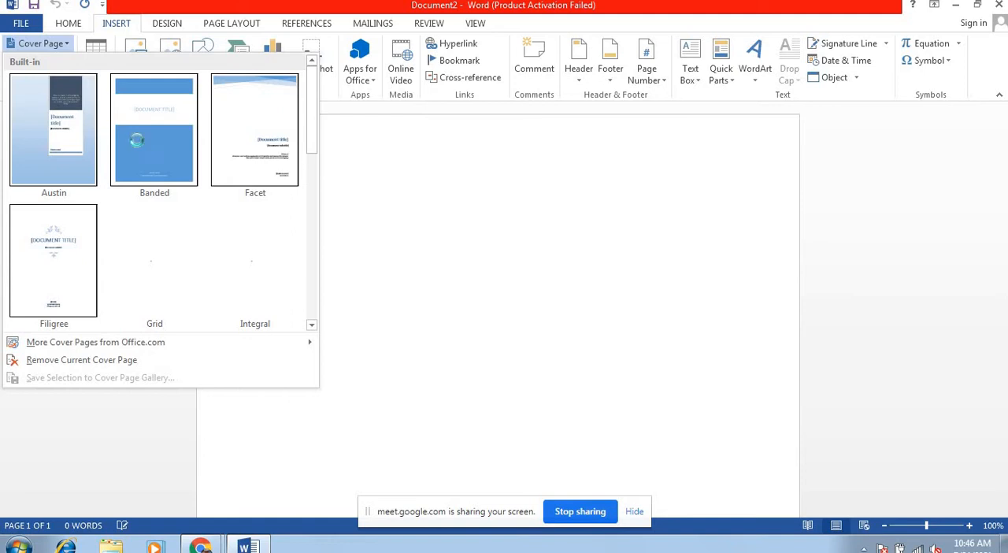
click(137, 141)
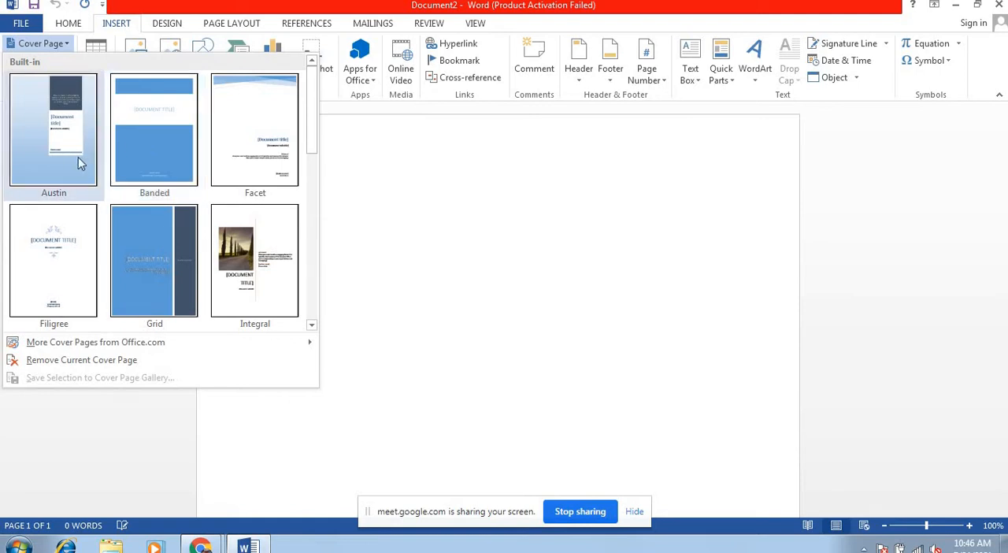
click(156, 159)
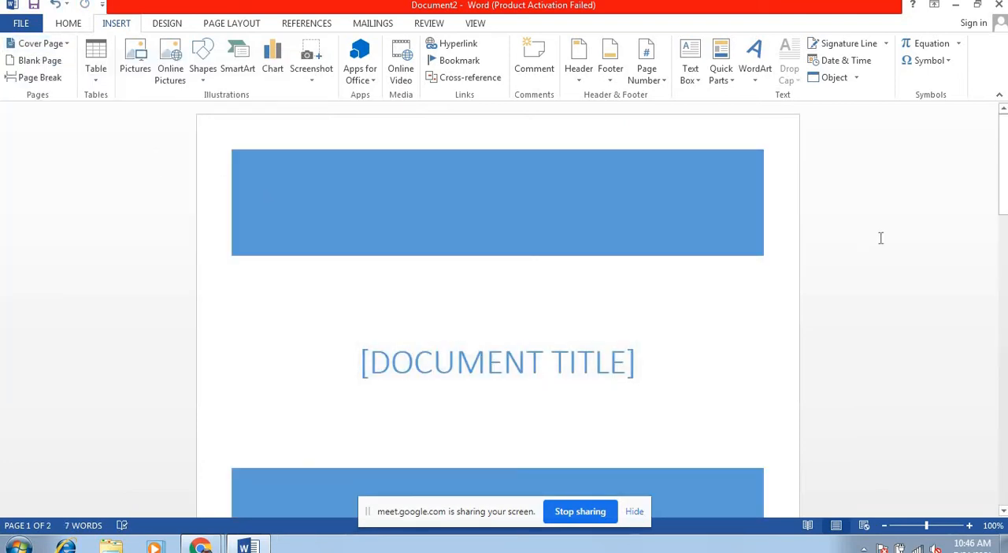
drag(1002, 197, 1003, 314)
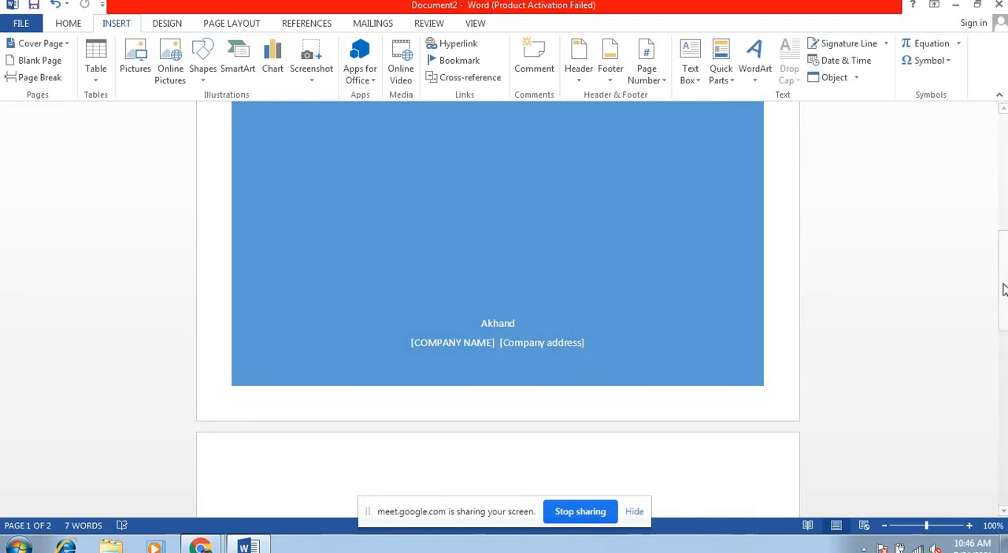
drag(1003, 288, 1004, 288)
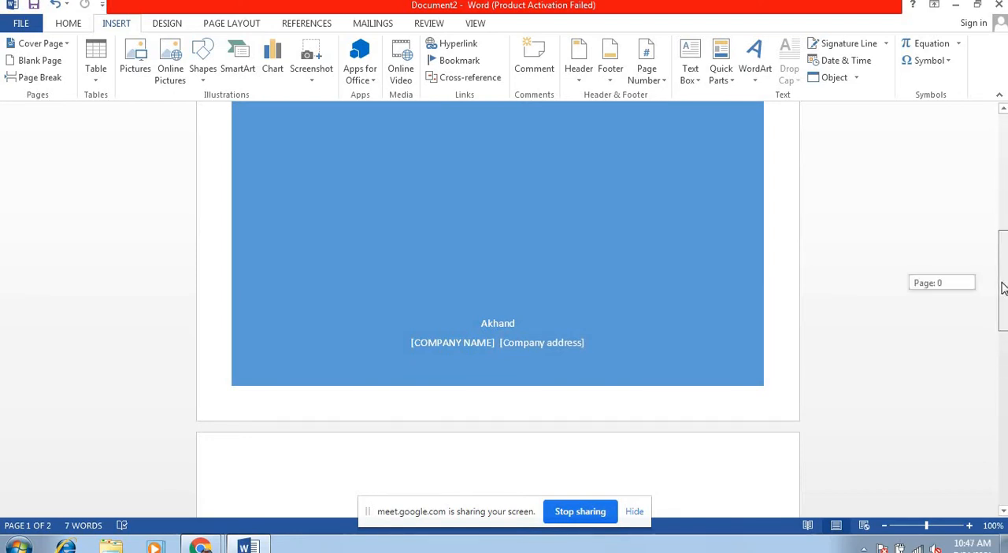
drag(1004, 288, 1006, 186)
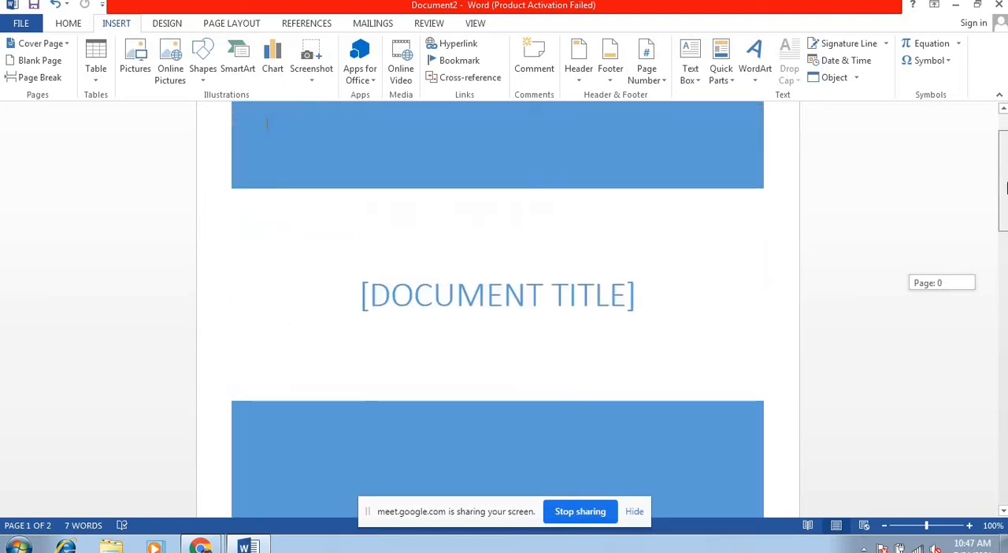
Step: Replace the cover page's document title placeholder with "MS WORD FOR BEGINNERS"
click(623, 301)
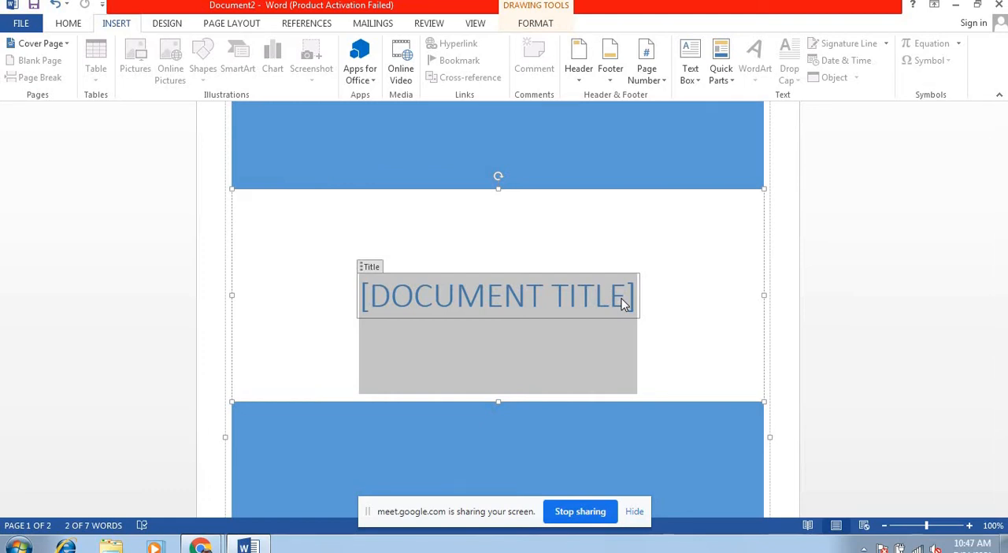
text(MS)
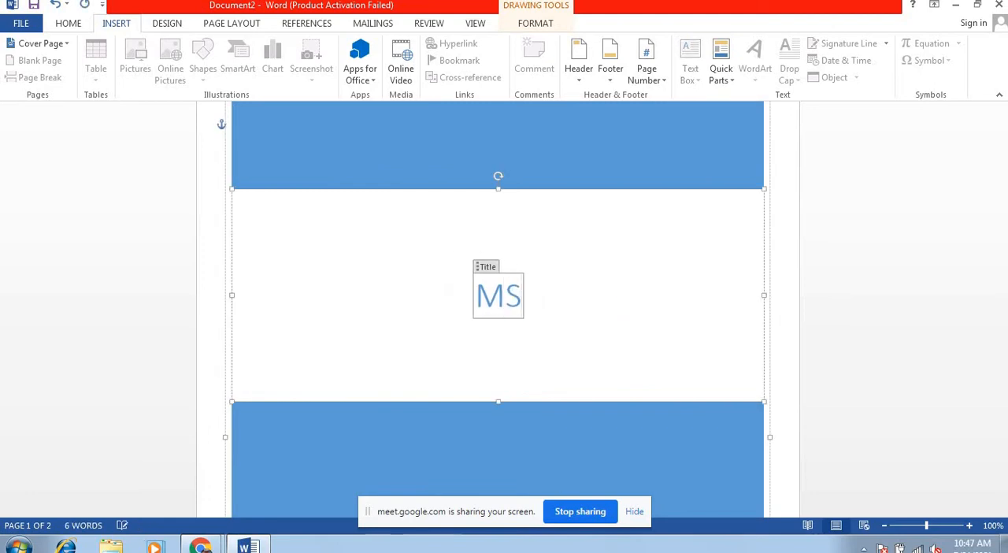
text( WORD)
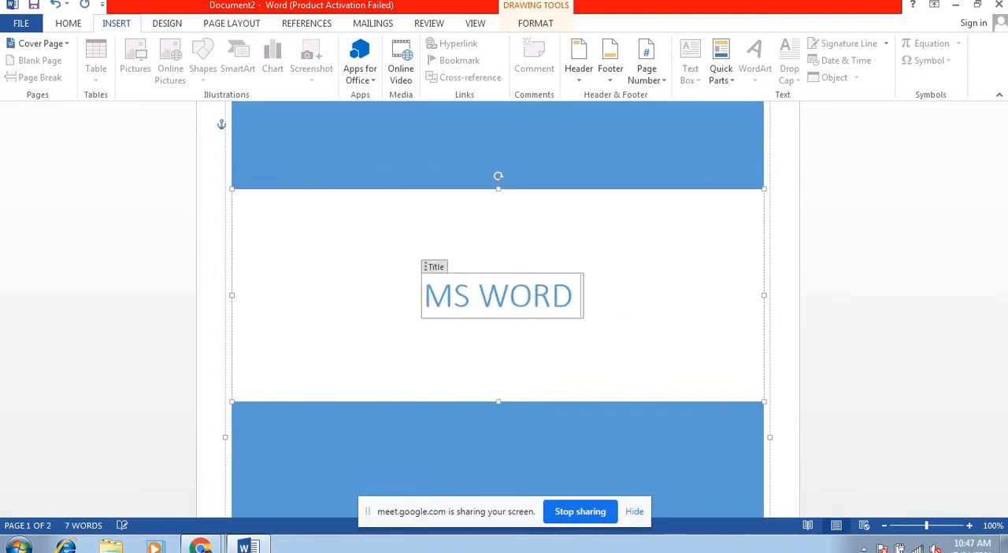
text( FOR BEGINNERS)
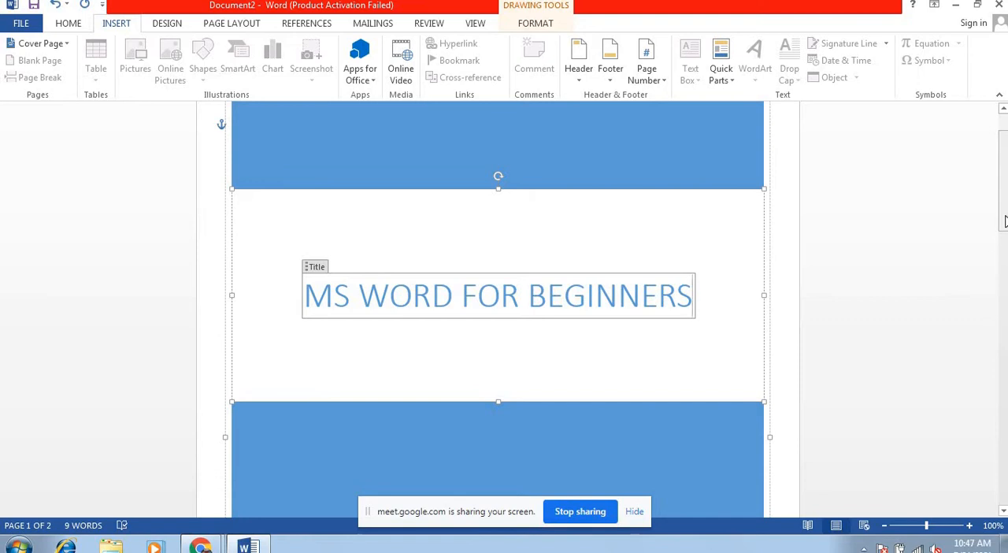
Step: Examine the author, company name and company address fields on the cover page by selecting each one
drag(1004, 229, 1000, 315)
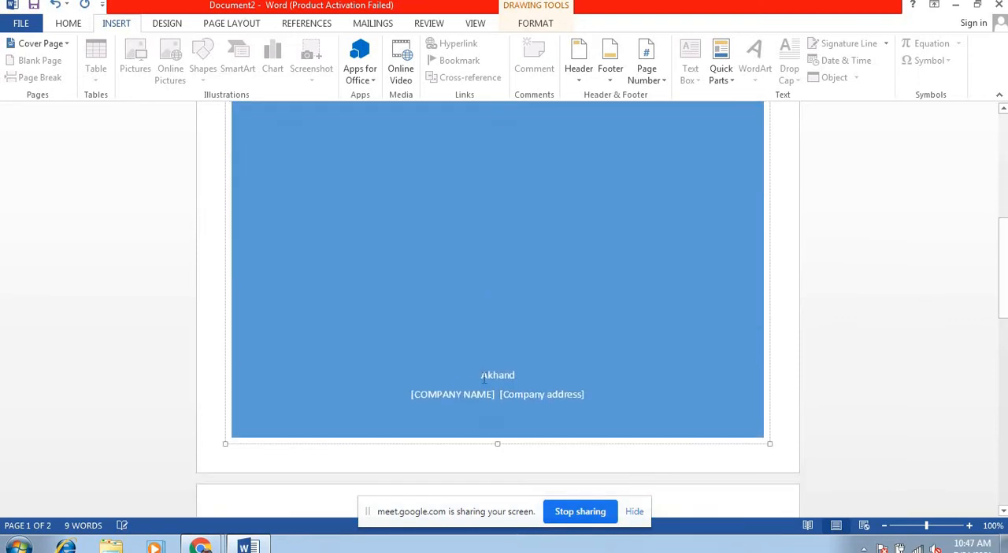
click(445, 399)
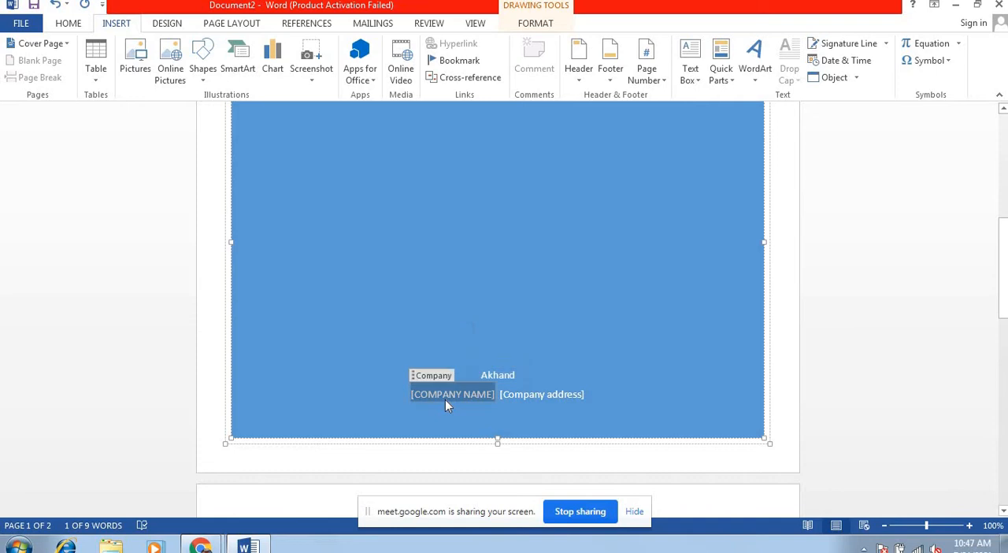
click(531, 401)
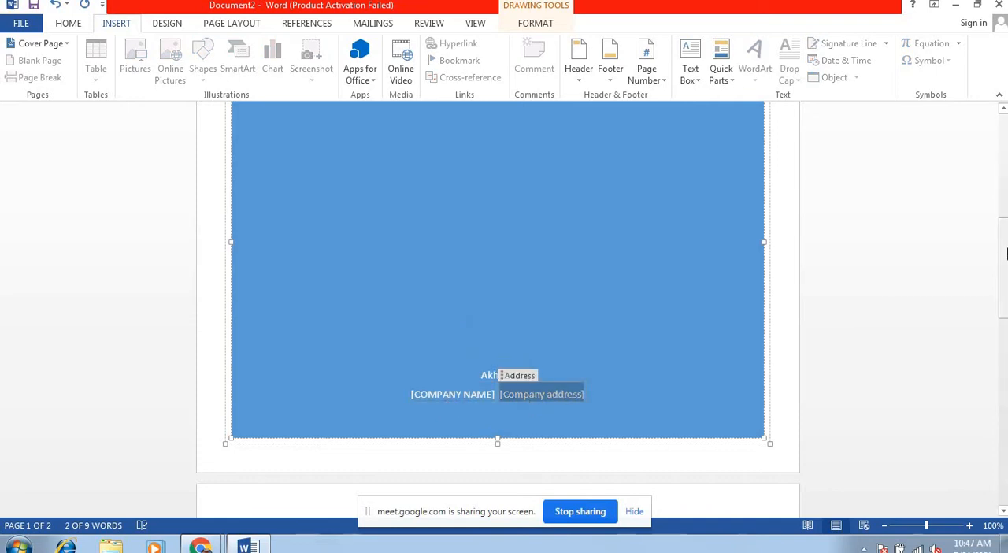
drag(1007, 252, 1006, 161)
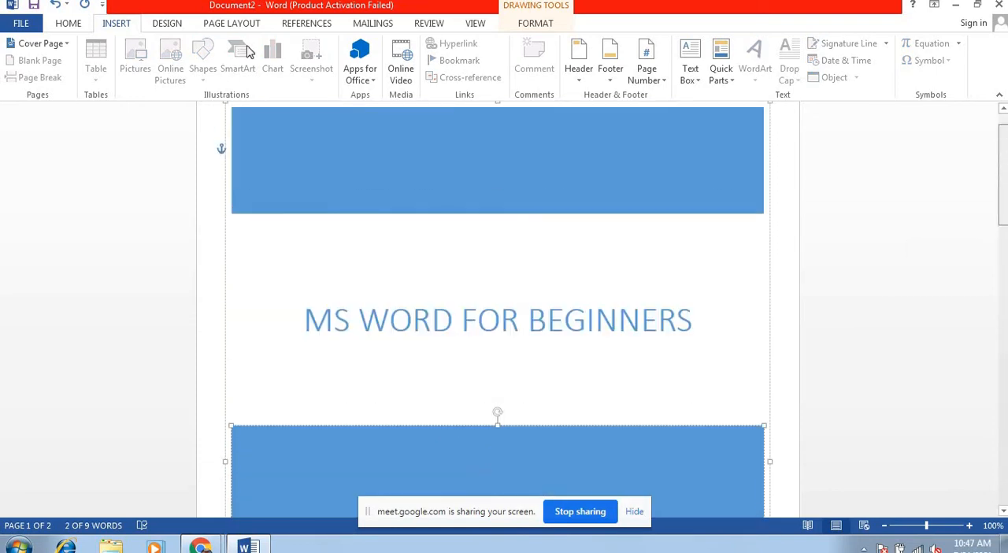
Step: Switch the cover page to the Facet design and review its title, subtitle, abstract and author fields
click(36, 45)
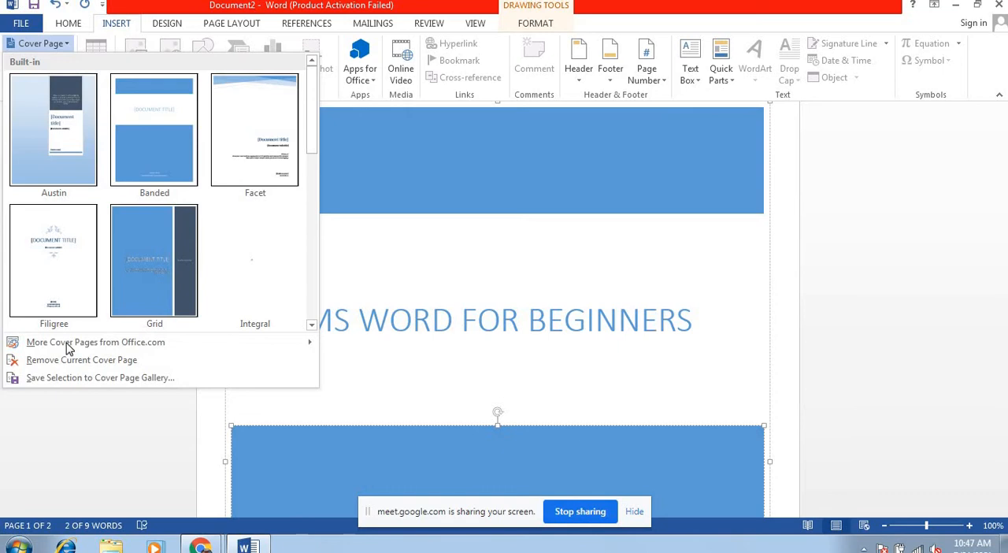
click(243, 145)
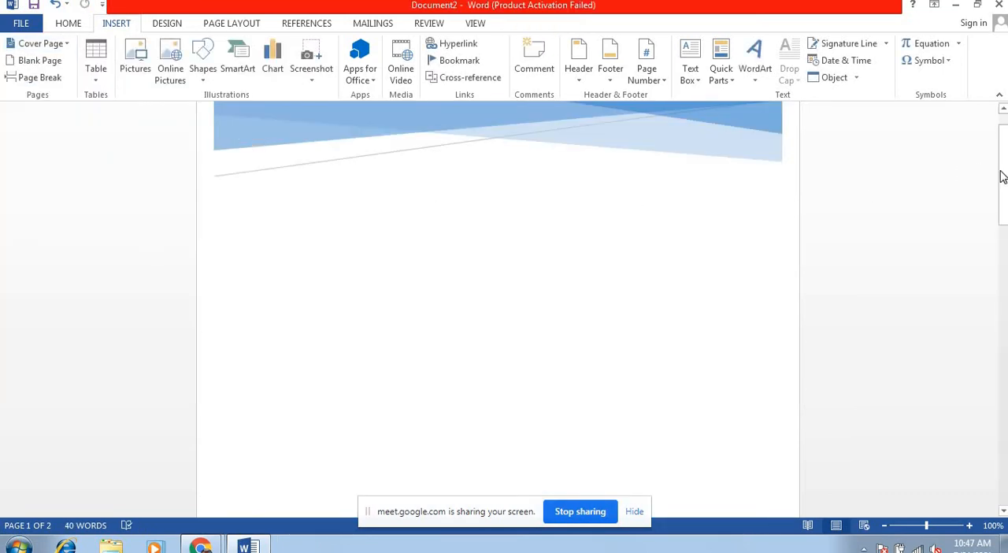
drag(1003, 176, 1007, 234)
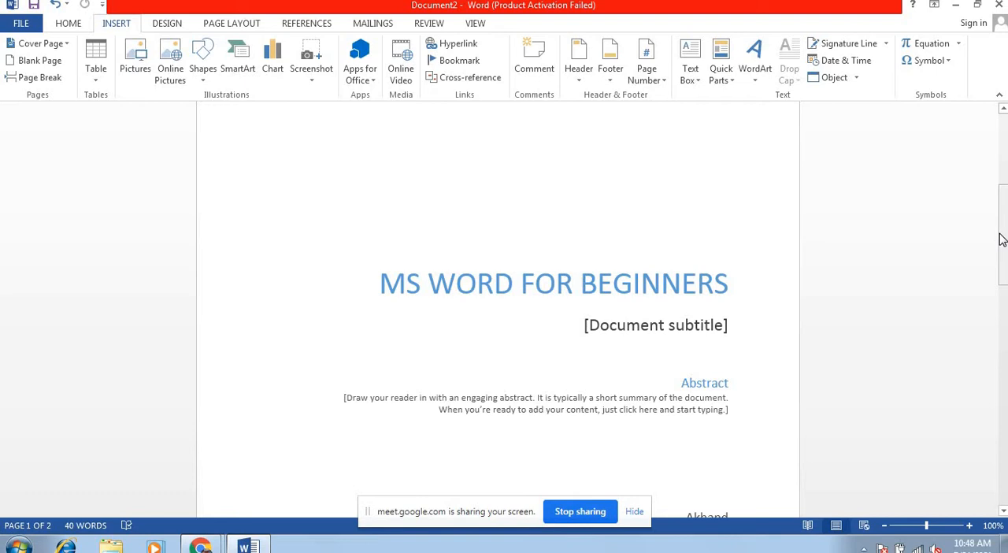
drag(1002, 239, 1006, 282)
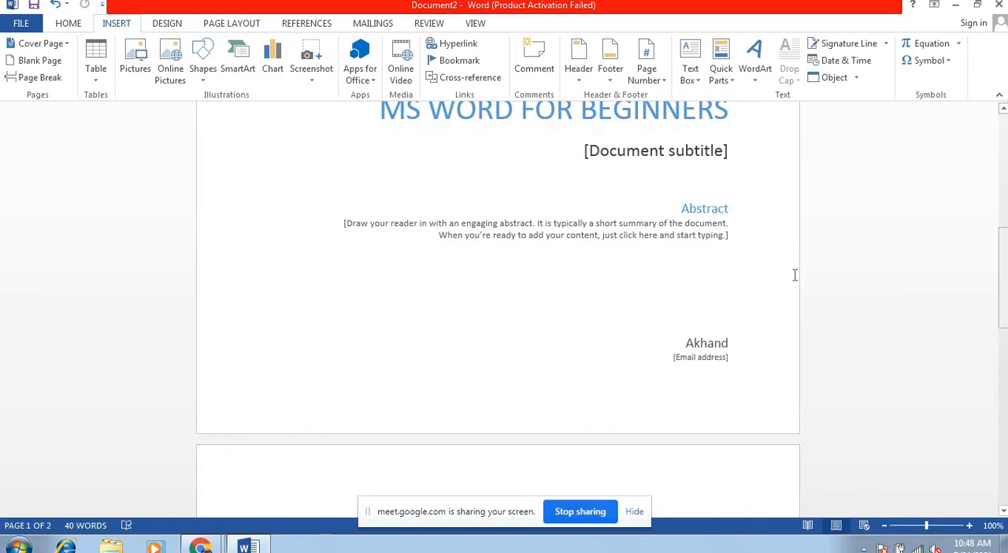
click(1006, 220)
drag(1005, 219, 1007, 201)
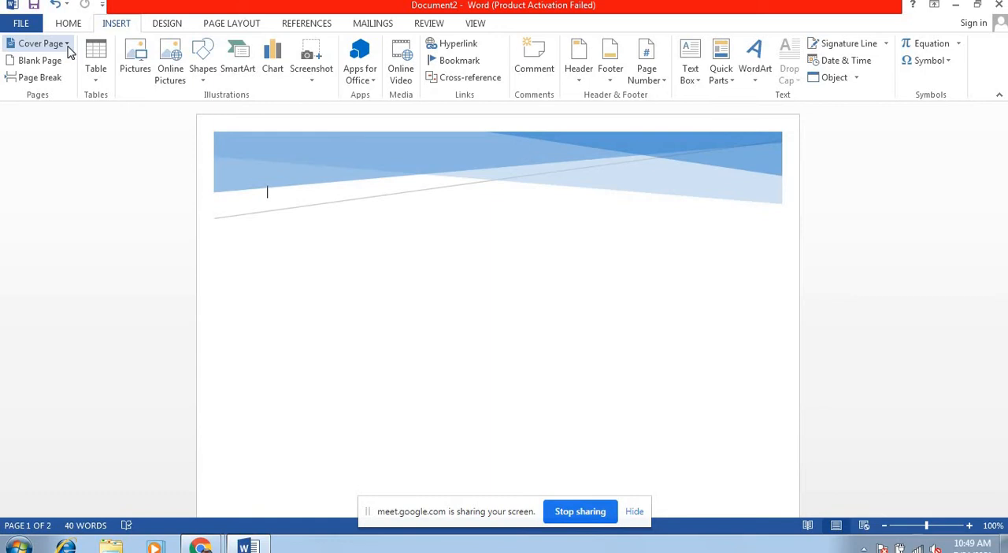
Step: Browse the built-in cover page designs, and remove the current cover page from the document
click(68, 46)
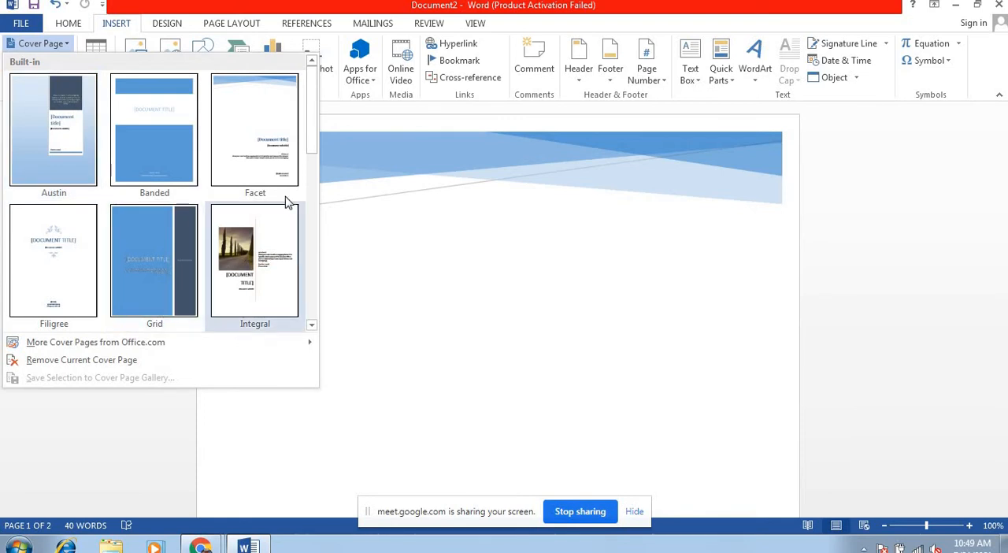
drag(312, 145, 315, 294)
scroll(313, 292, down, 1)
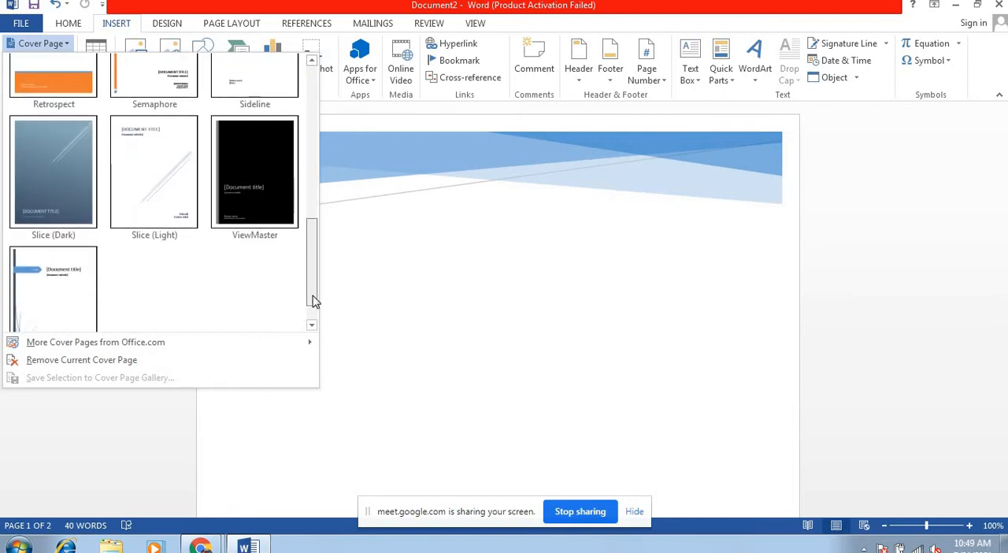
drag(313, 278, 315, 115)
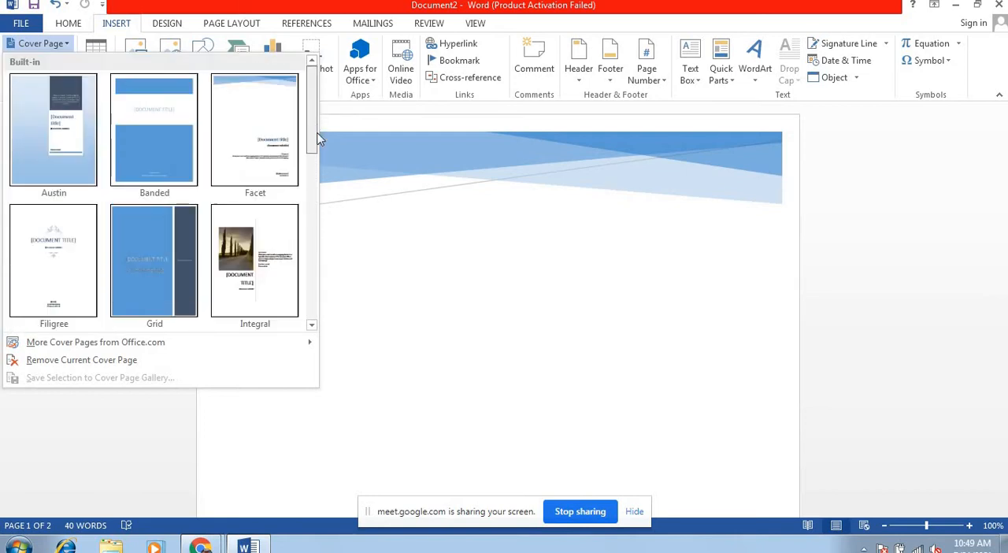
scroll(328, 223, down, 2)
scroll(328, 264, down, 1)
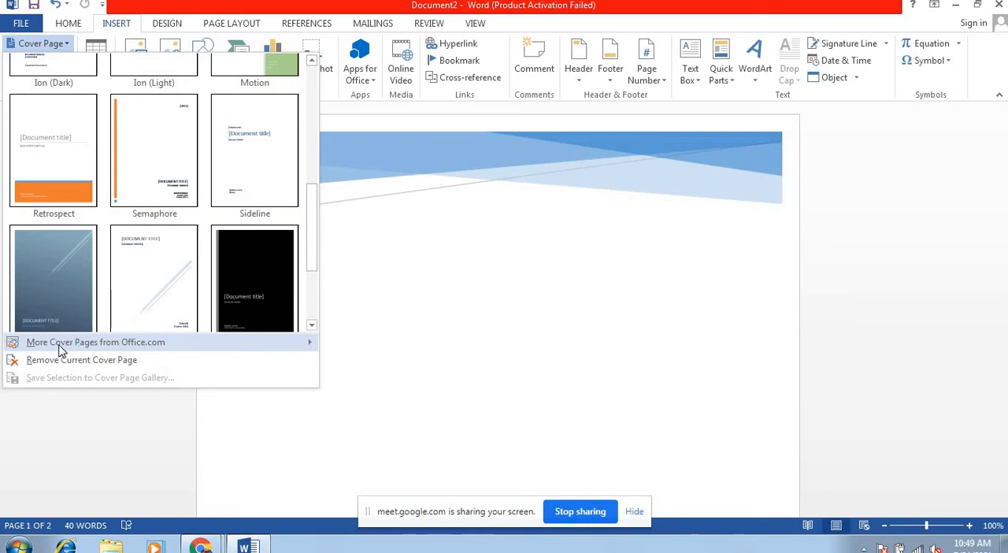
mouse_move(61, 350)
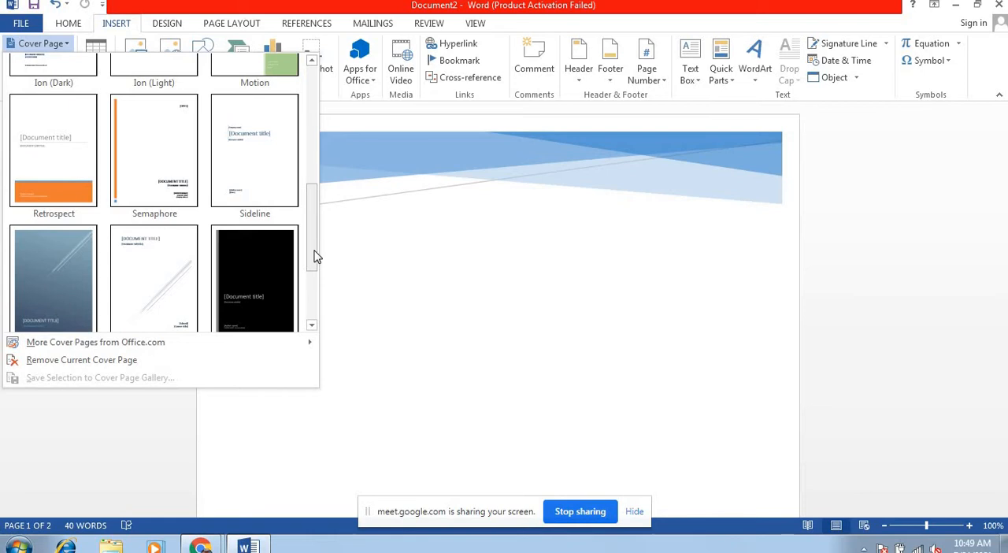
drag(314, 256, 319, 306)
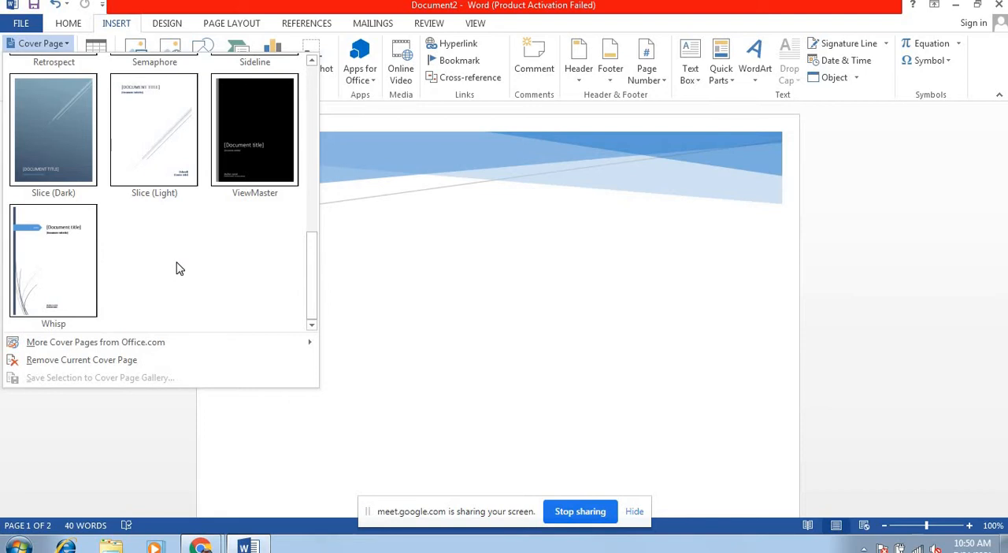
click(101, 363)
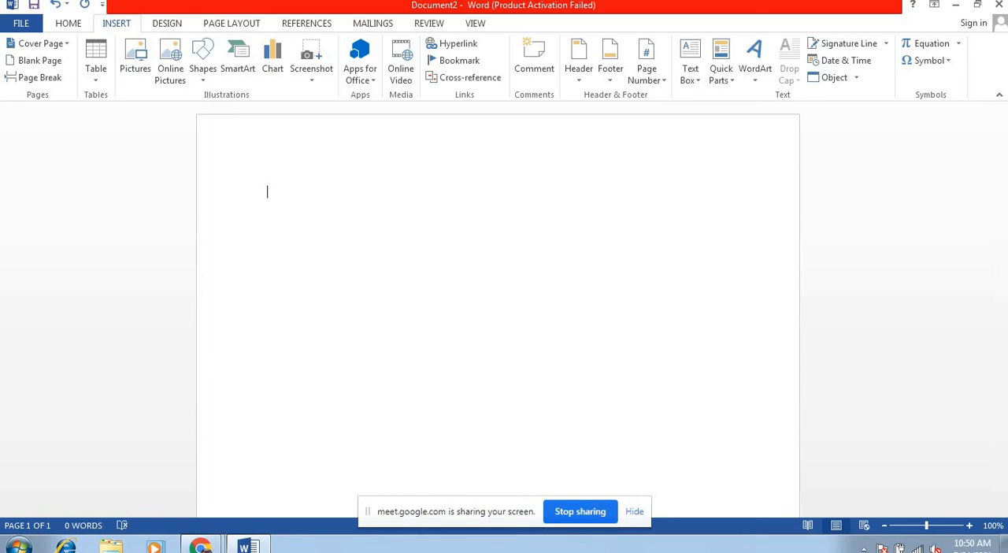
Step: Create a new document from the Headshot cover letter template and maximize its window
click(21, 26)
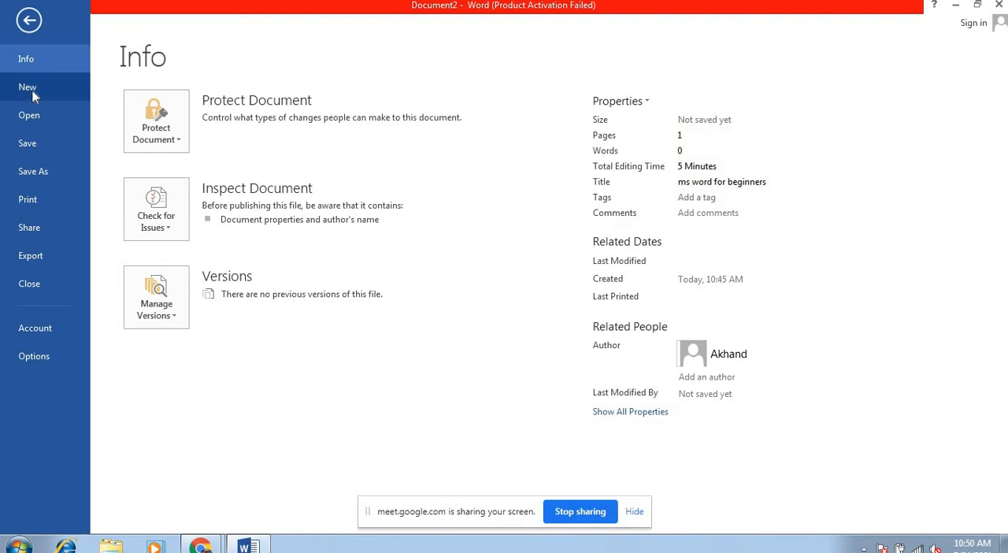
click(33, 93)
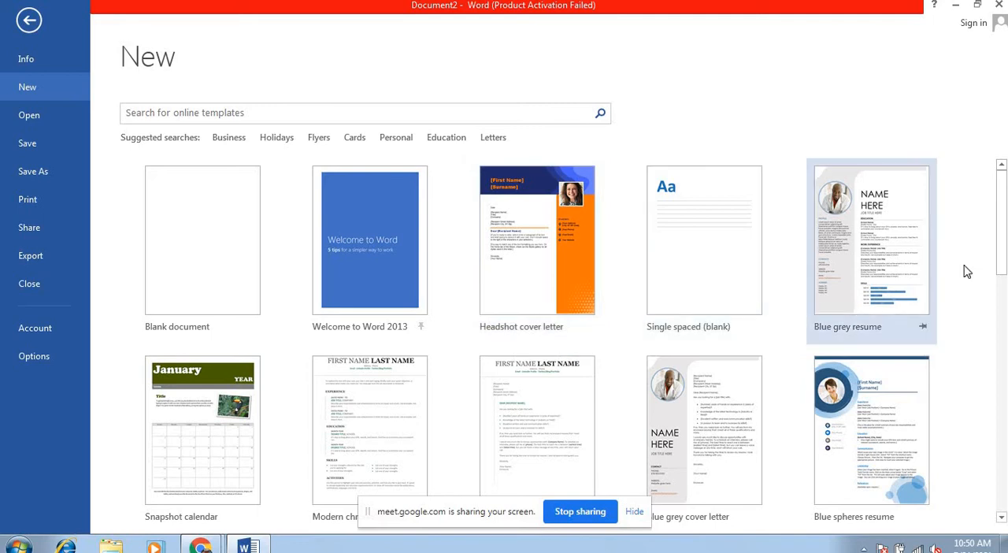
click(516, 297)
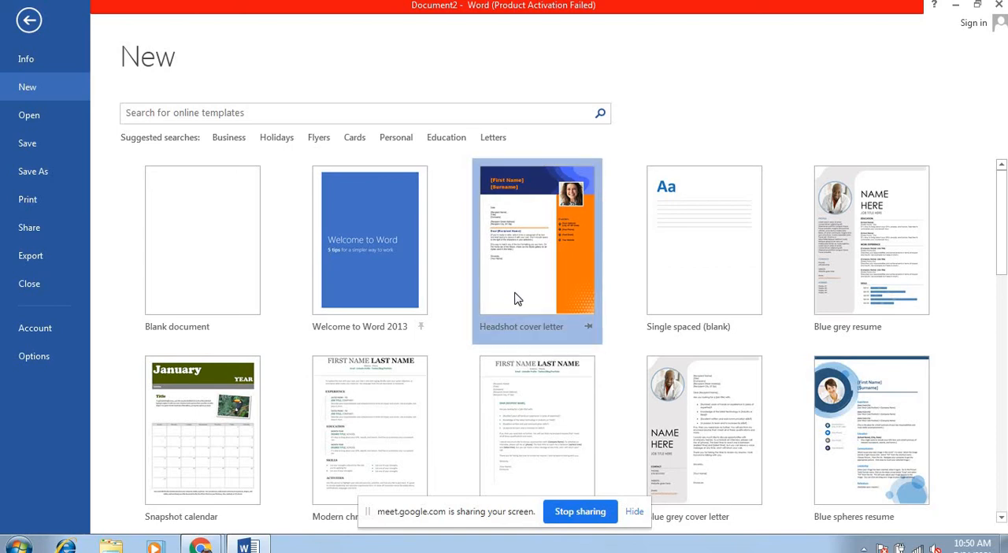
click(576, 358)
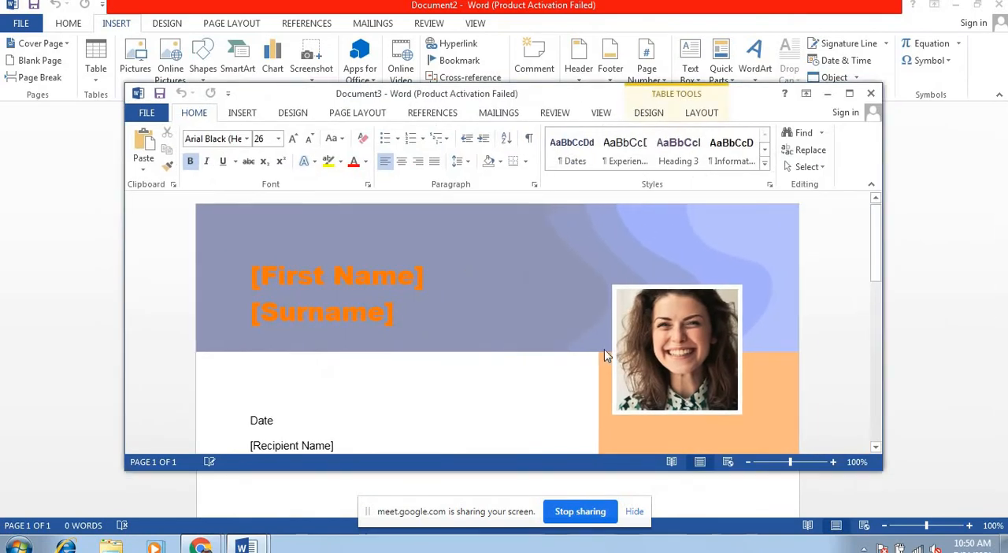
click(849, 94)
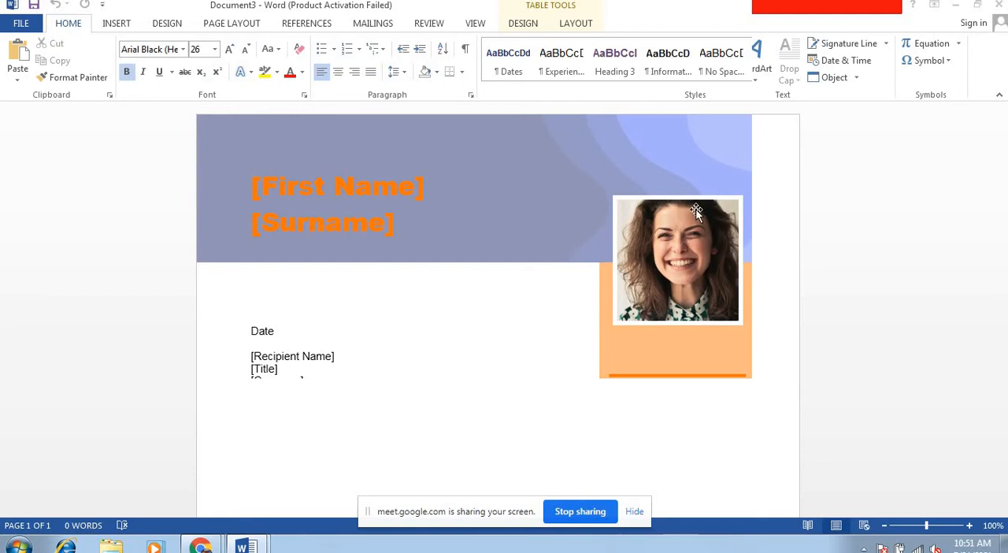
Step: Close the cover letter document without saving it
mouse_move(233, 547)
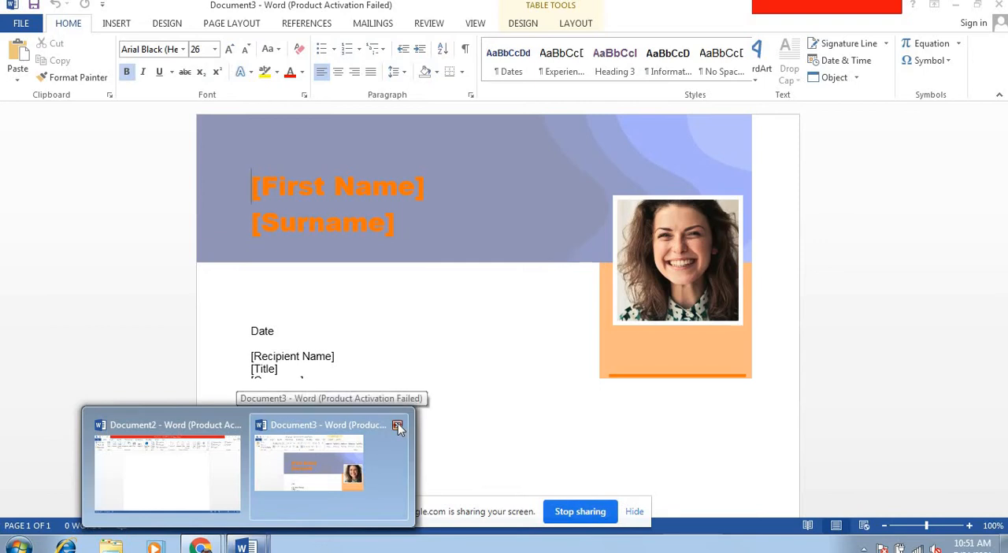
click(397, 426)
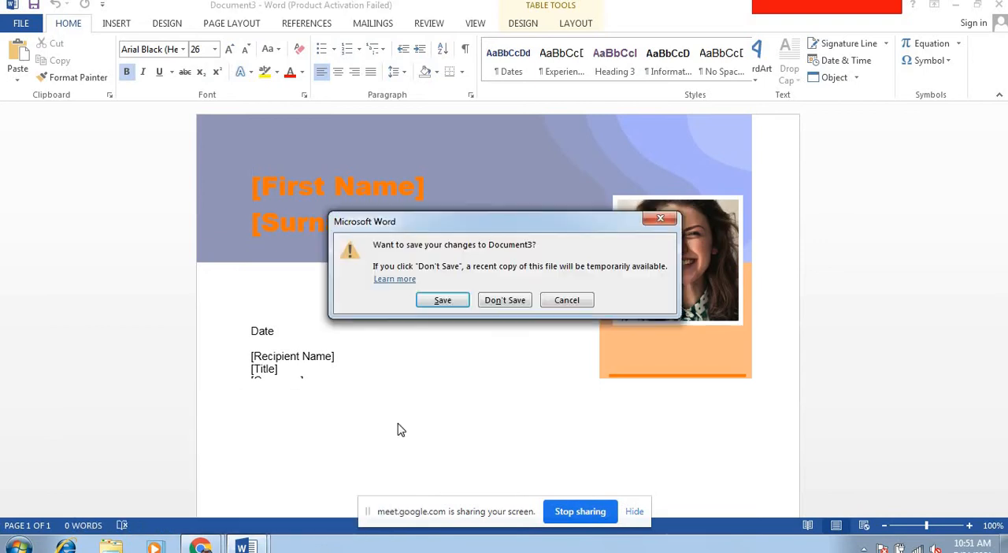
click(505, 300)
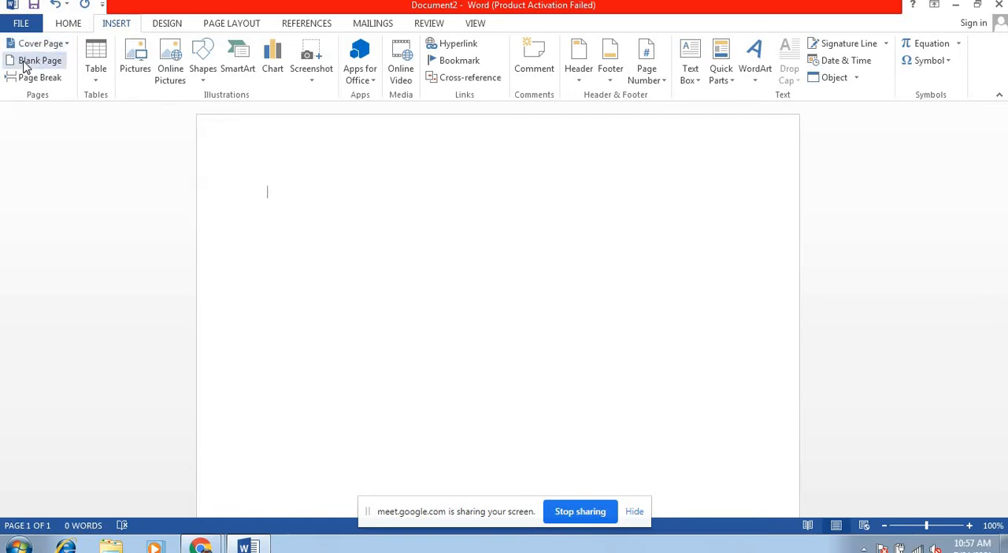
click(32, 61)
click(32, 63)
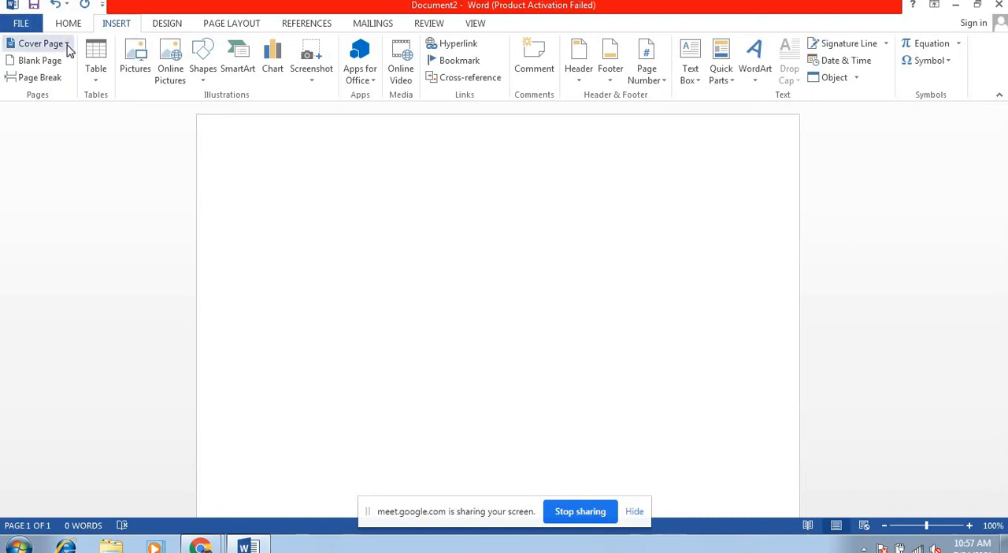
Step: Enter "This is my first line." on the blank page and start a new paragraph below it
text(This is)
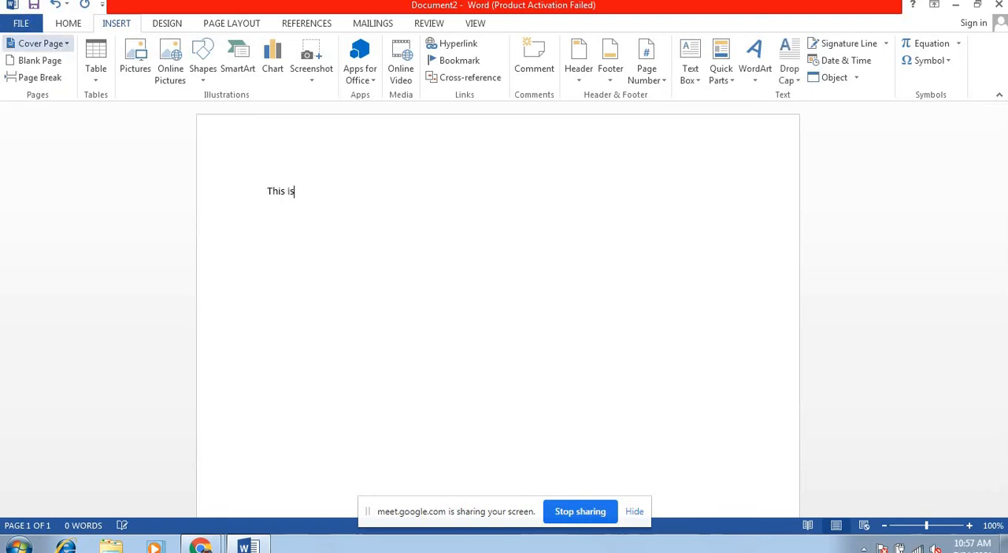
text( my first line)
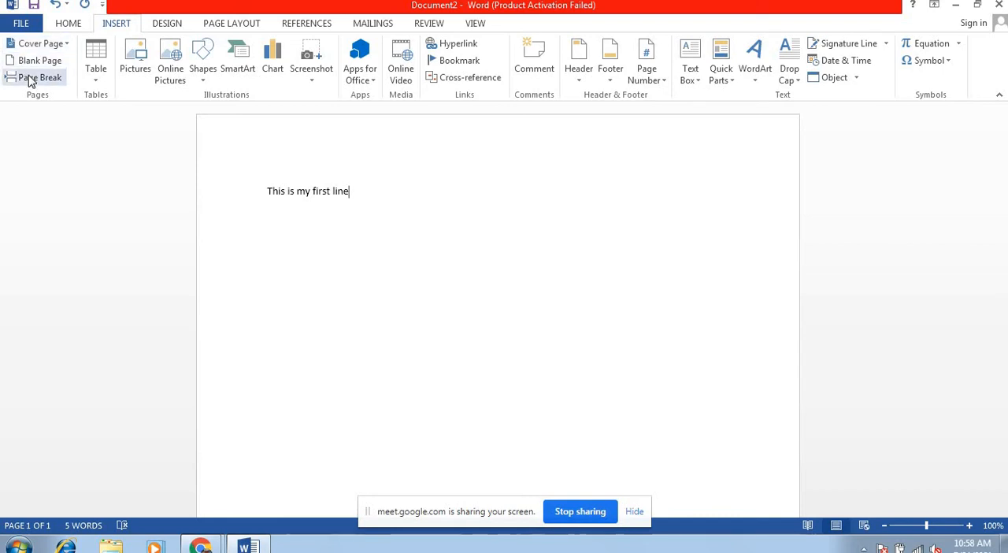
text(.)
key(Return)
Step: Insert two page breaks after the text "This is my first line."
click(29, 79)
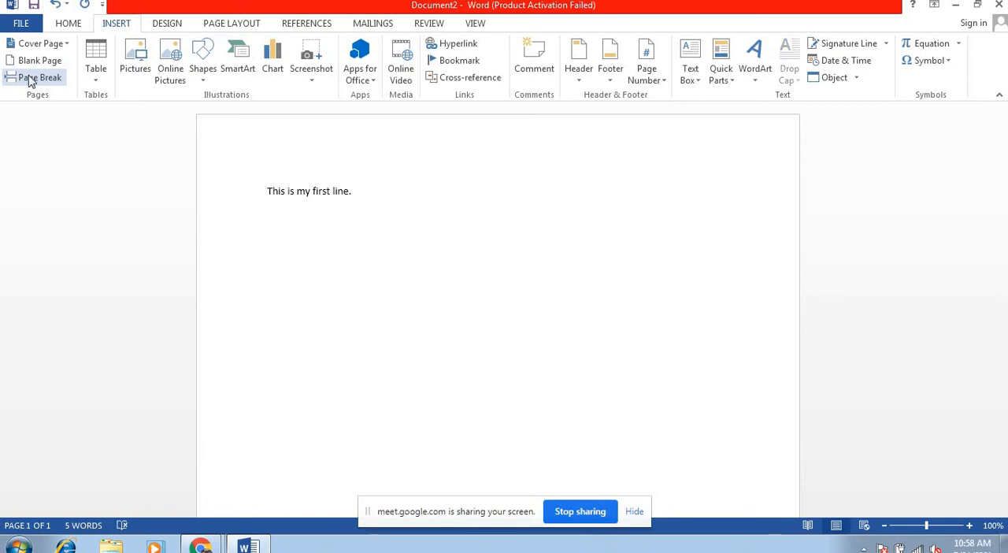
click(29, 79)
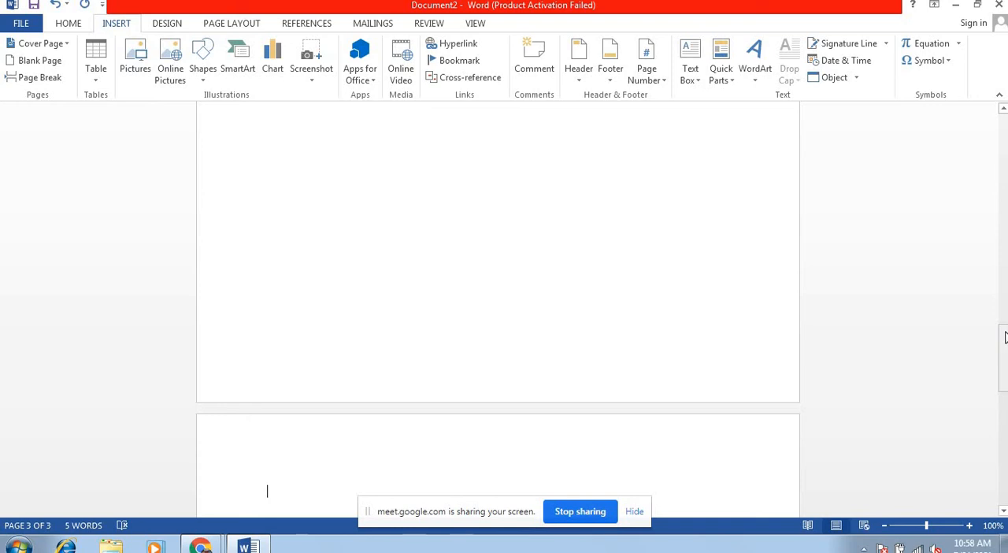
drag(1006, 337, 1002, 224)
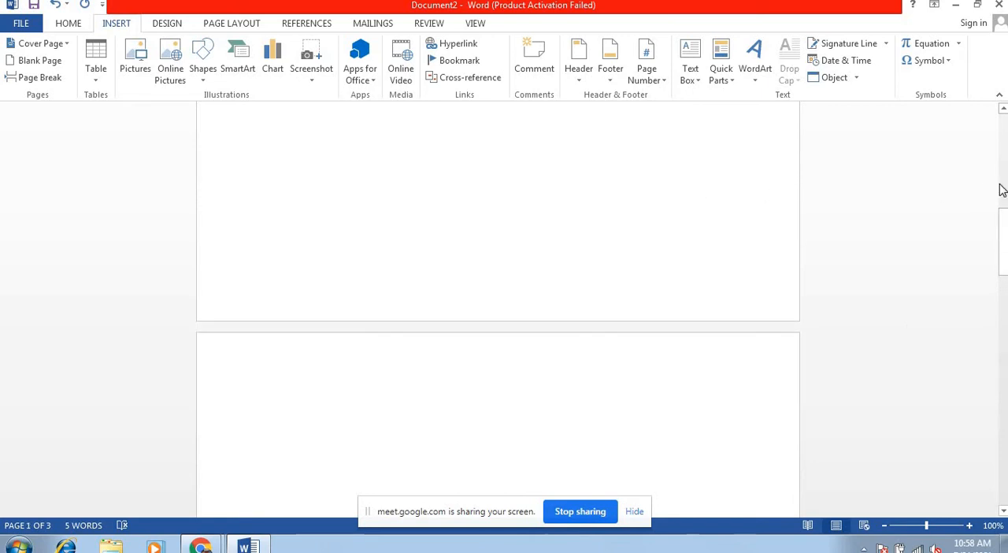
click(1004, 186)
drag(1004, 160, 1004, 131)
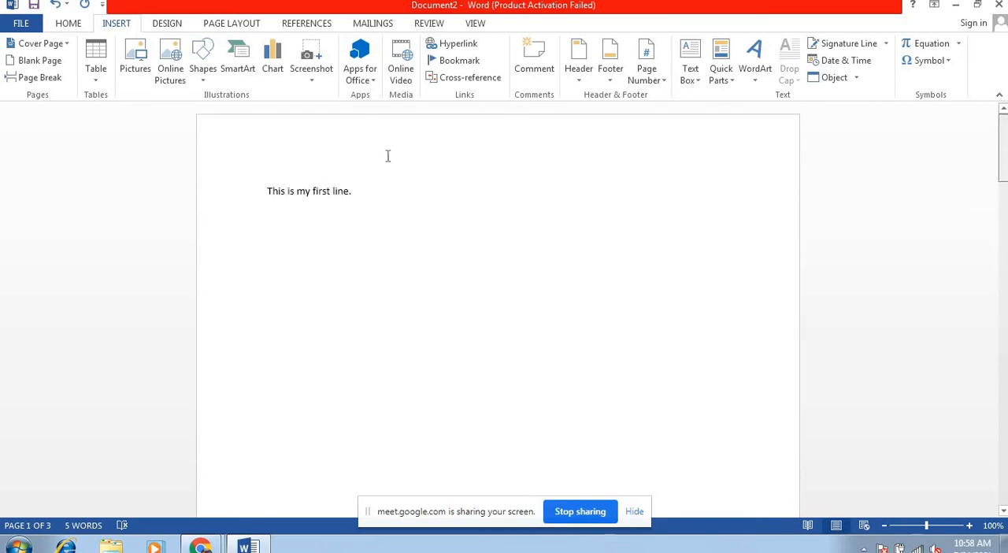
click(393, 193)
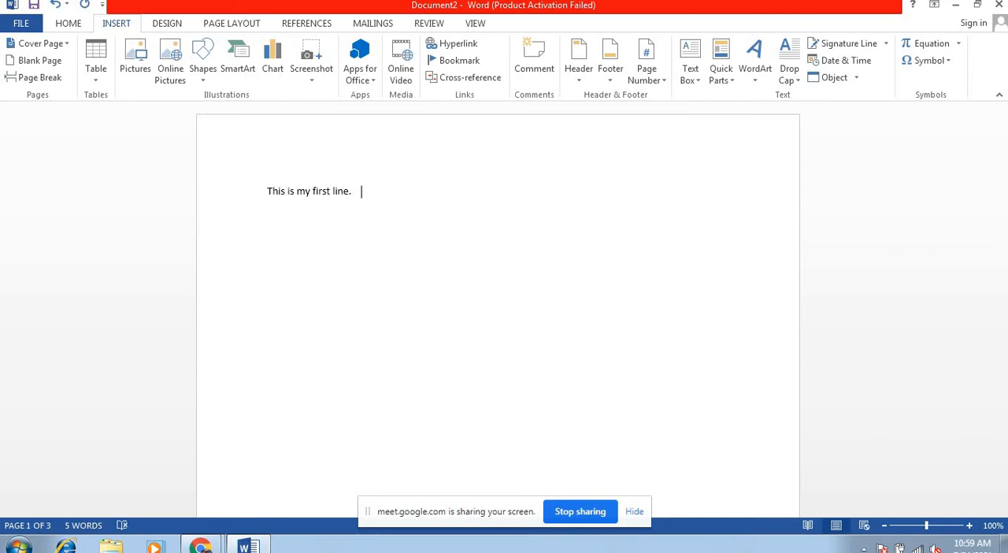
key(Return)
key(Return)
key(Return)
key(Return)
key(Return)
key(Return)
key(BackSpace)
key(BackSpace)
key(BackSpace)
key(BackSpace)
key(BackSpace)
key(BackSpace)
key(BackSpace)
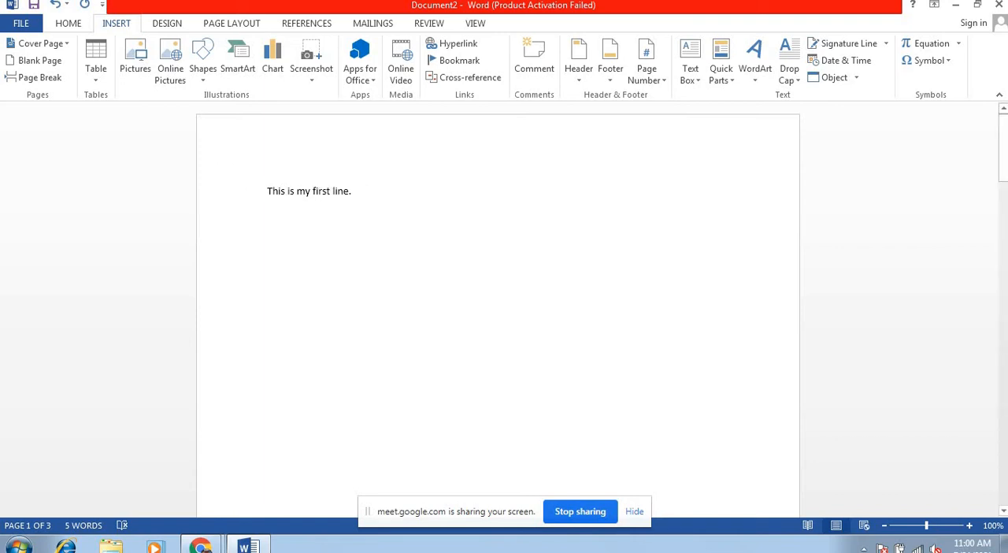
Step: Add three new lines below the first line of text and insert a 3x3 table there
key(Return)
key(Return)
key(Return)
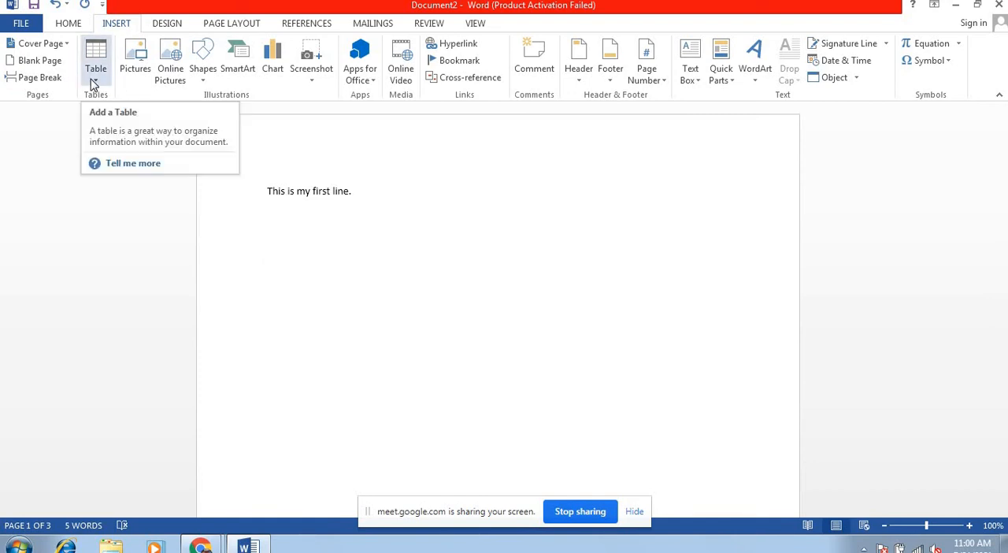
click(94, 71)
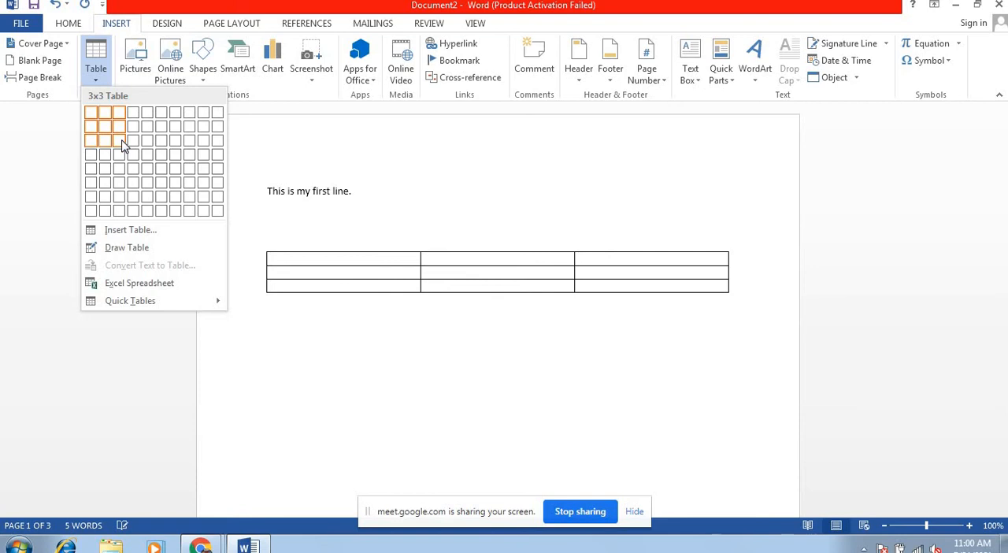
click(121, 146)
Step: Fill the table's header row with Sr.NO., Name and Math
click(308, 260)
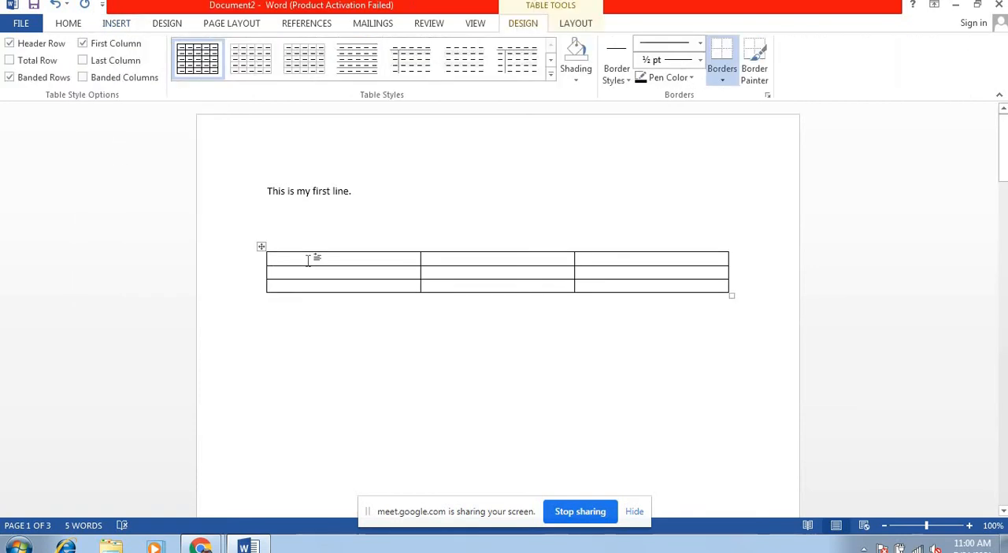
text(S)
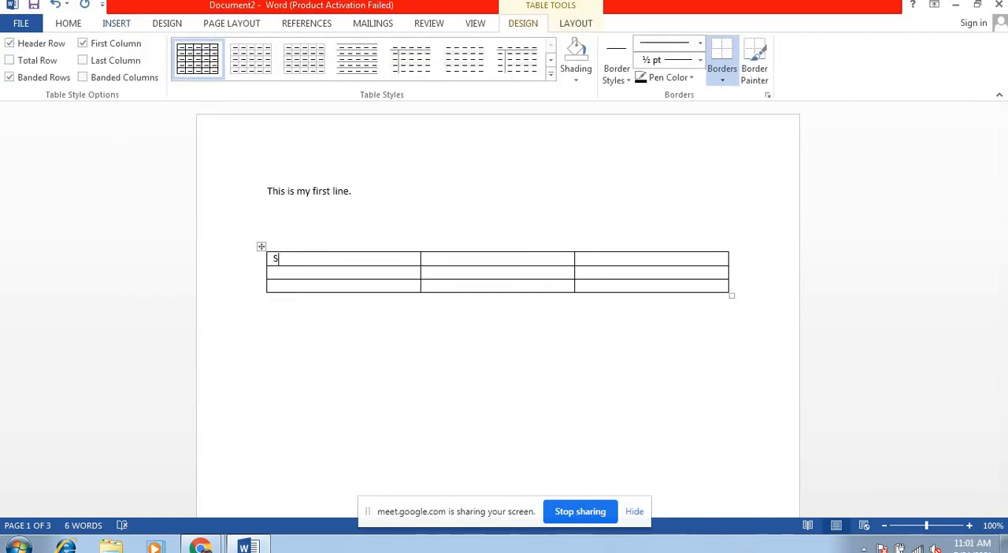
text(r.NO.)
key(Tab)
text(Nm)
key(BackSpace)
text(ame)
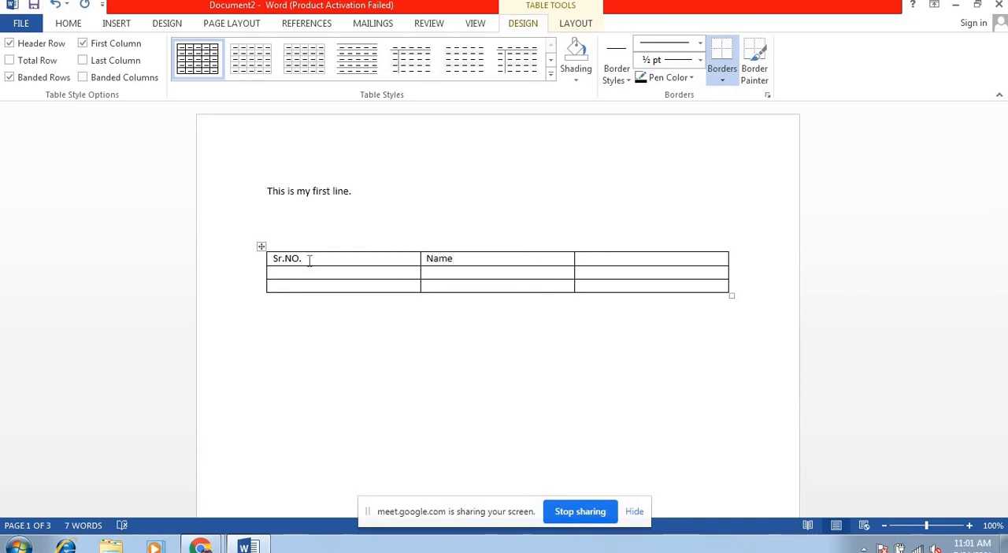
key(Tab)
text(MAth)
key(BackSpace)
key(BackSpace)
key(BackSpace)
text(ath)
text(1)
Step: Fill the first data row with serial number 1, the student's name and the Math mark 78
key(Tab)
text(Abhishek)
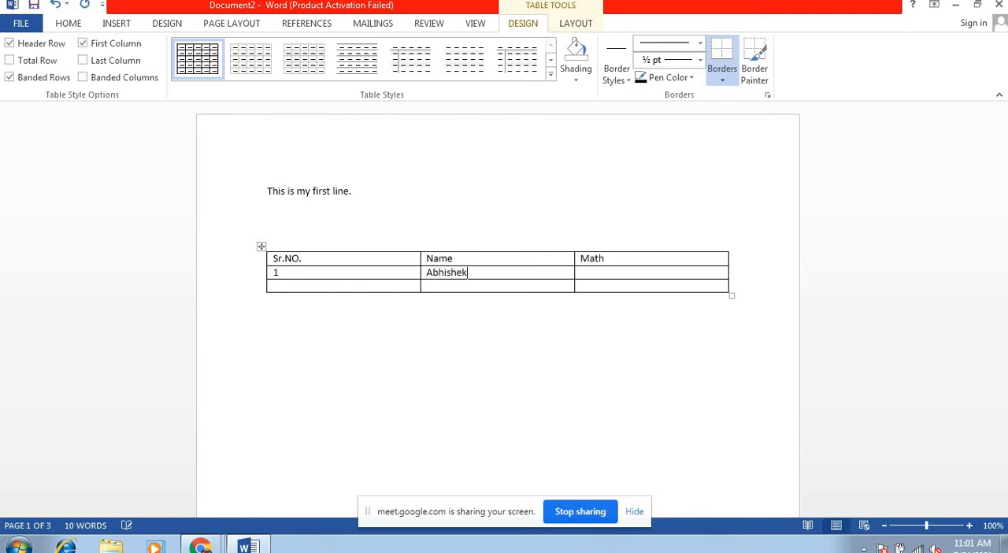
key(Tab)
text(78)
text(2)
text(Sa)
text(umya)
Step: Fill the second data row with serial number 2, the student's name and the Math mark 56
key(Tab)
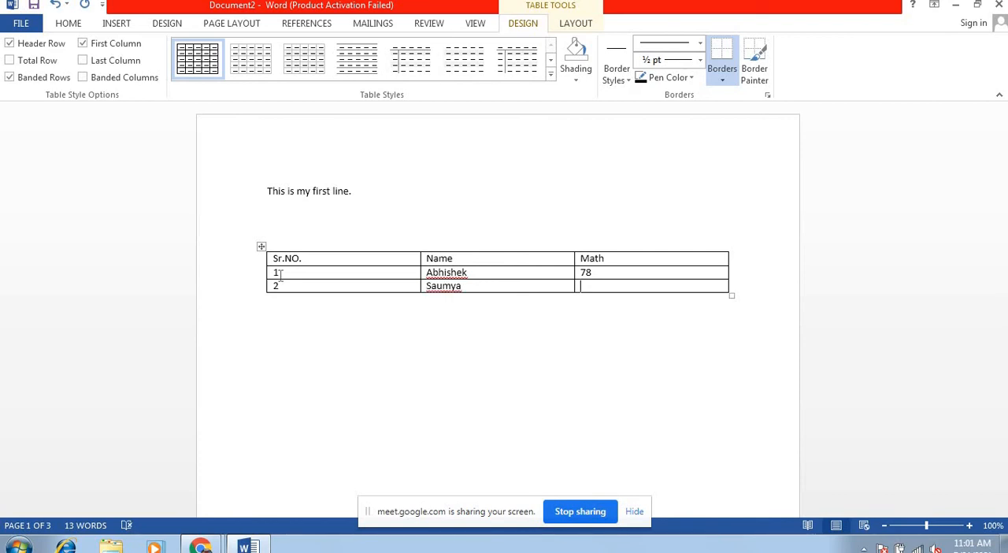
text(56)
Step: Insert a new row below the last row of the table
right_click(600, 286)
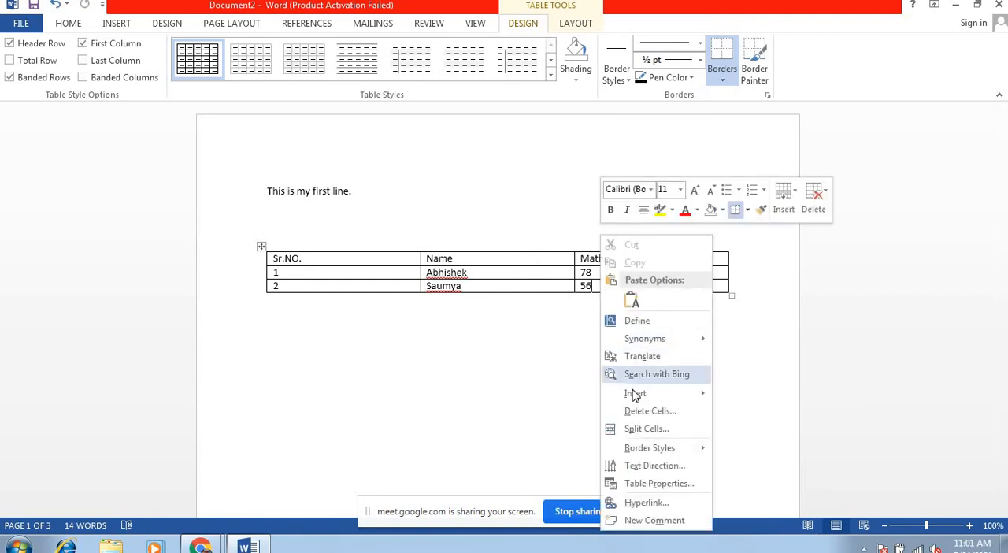
mouse_move(636, 397)
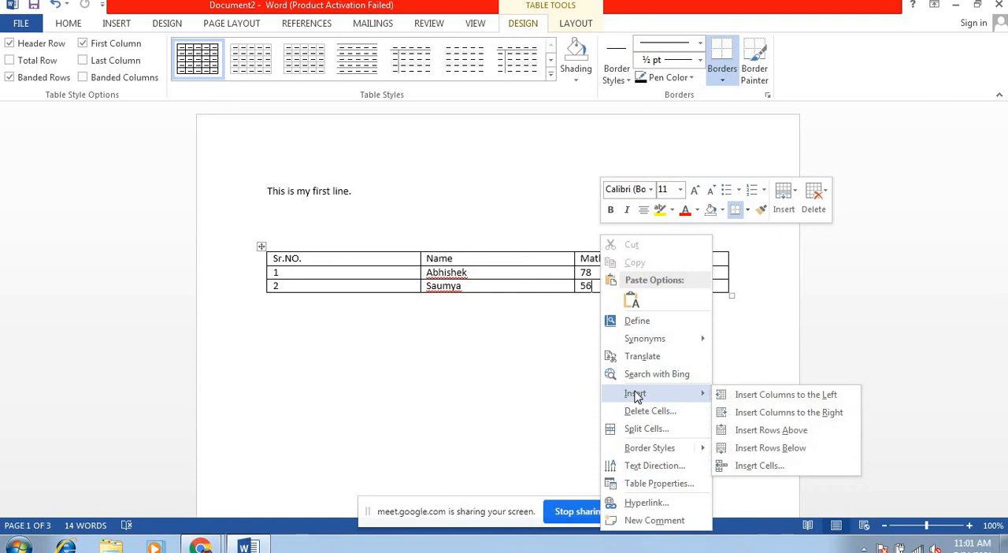
click(747, 448)
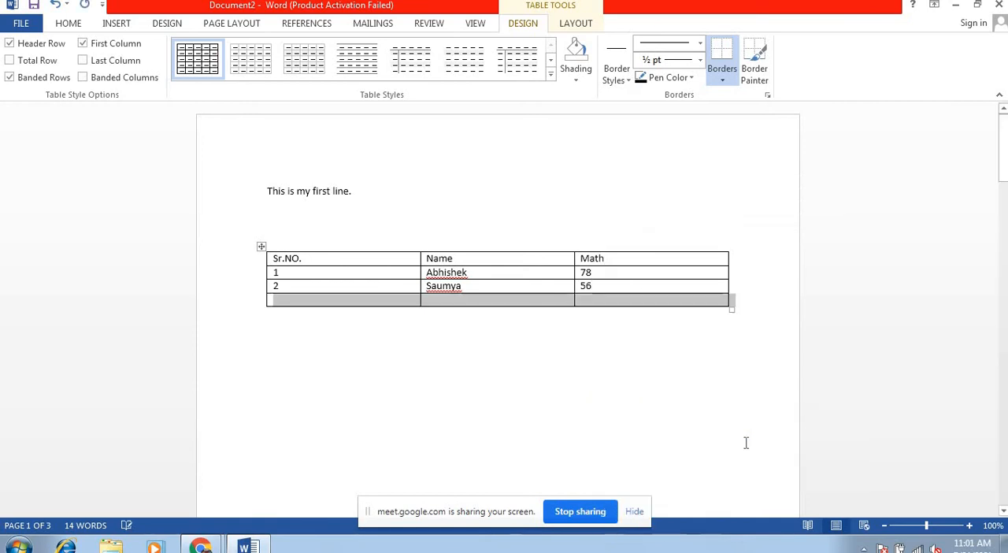
Step: Fill the inserted row with 3, the student's name and the Math mark 83, and append an empty row beneath it
click(291, 305)
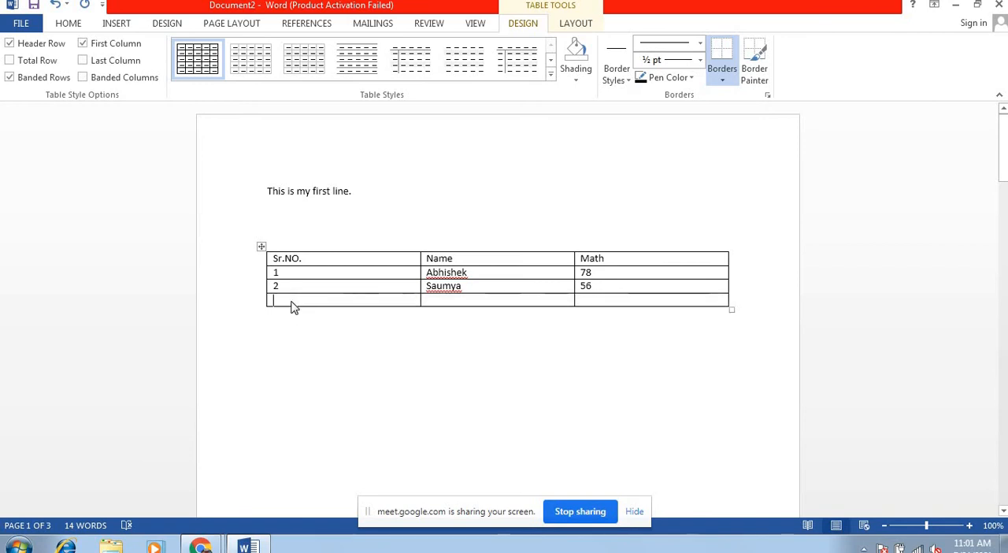
text(3)
key(Tab)
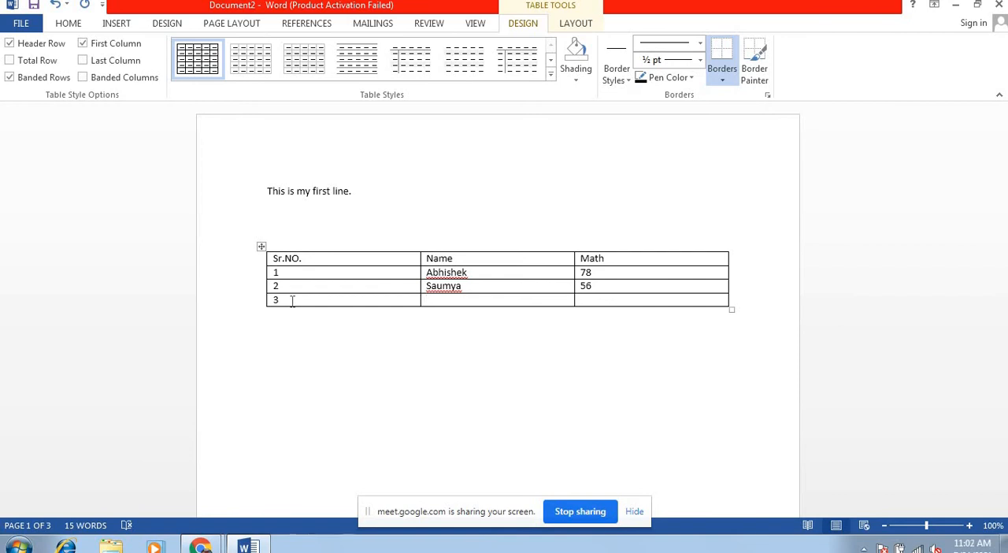
text(Ankit)
key(Tab)
text(83)
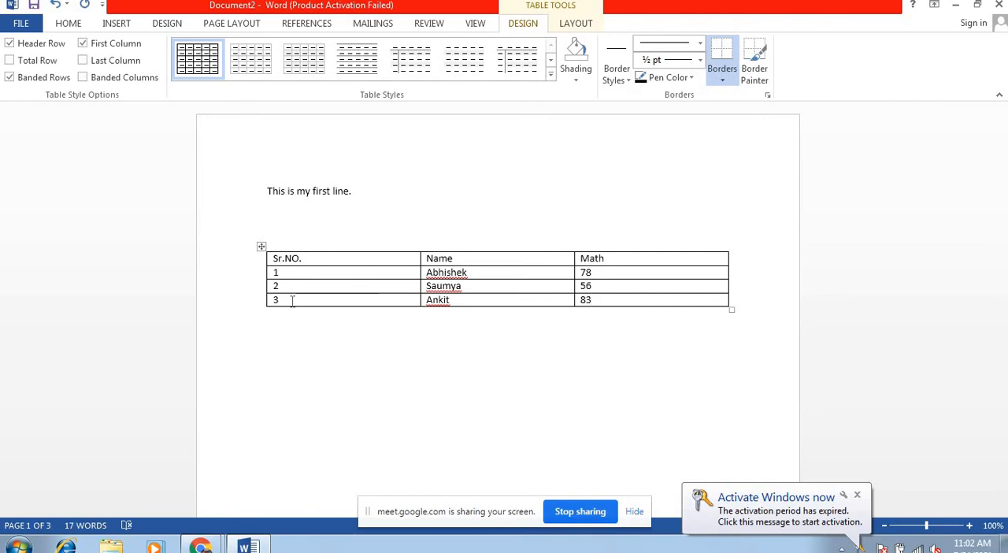
key(Tab)
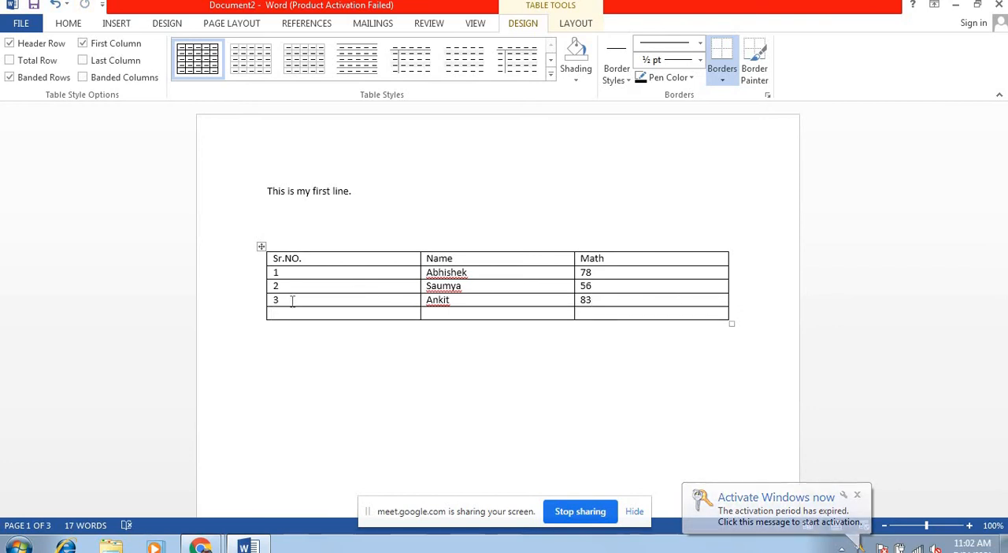
Step: Append another empty row after the table's last cell, and undo that addition
click(608, 315)
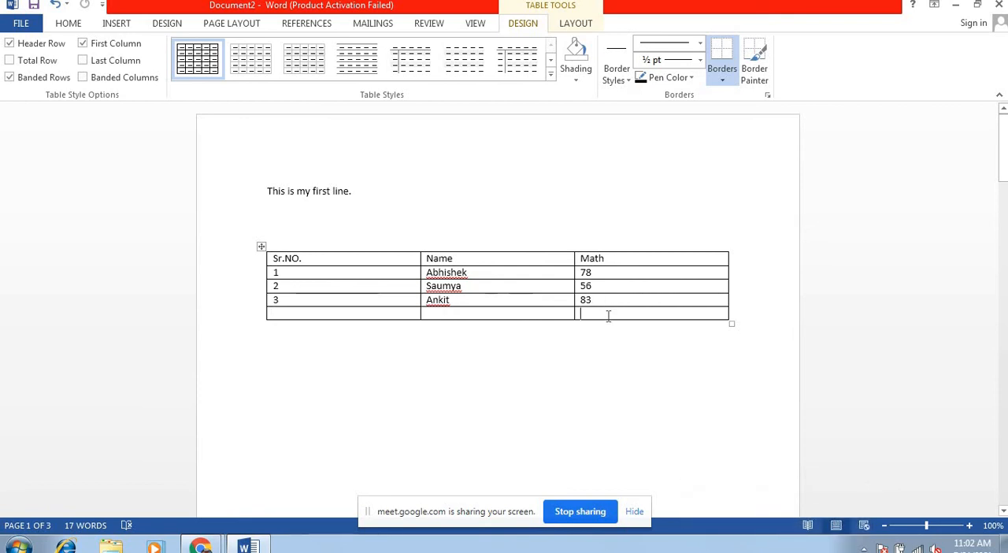
key(Tab)
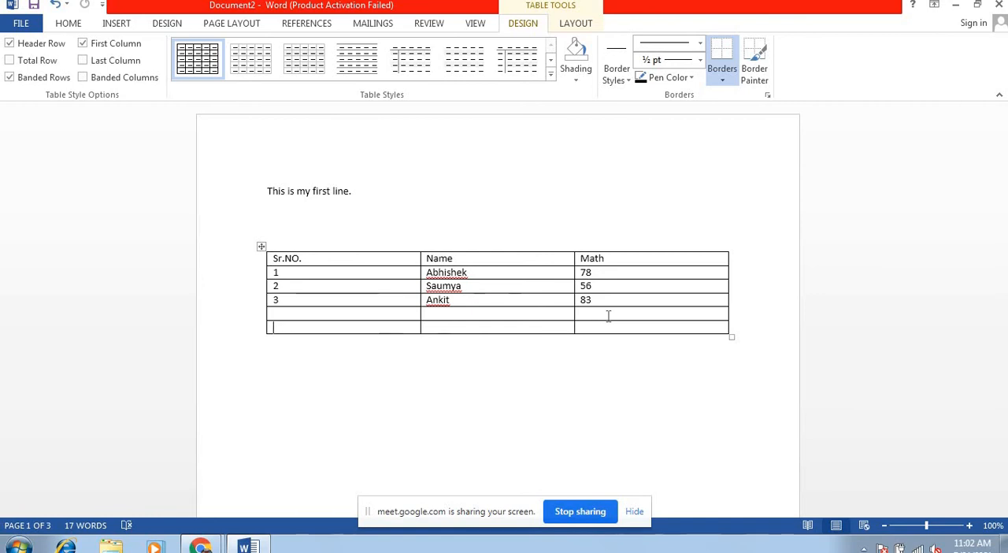
key(ctrl+z)
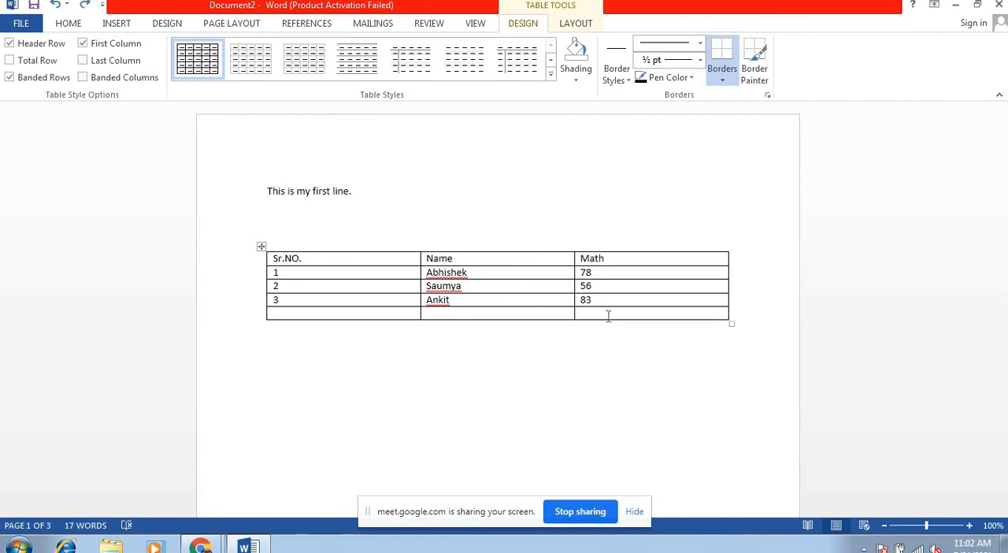
Step: Fill the empty last row with serial number 4, the student's name and the Math mark 86
click(302, 314)
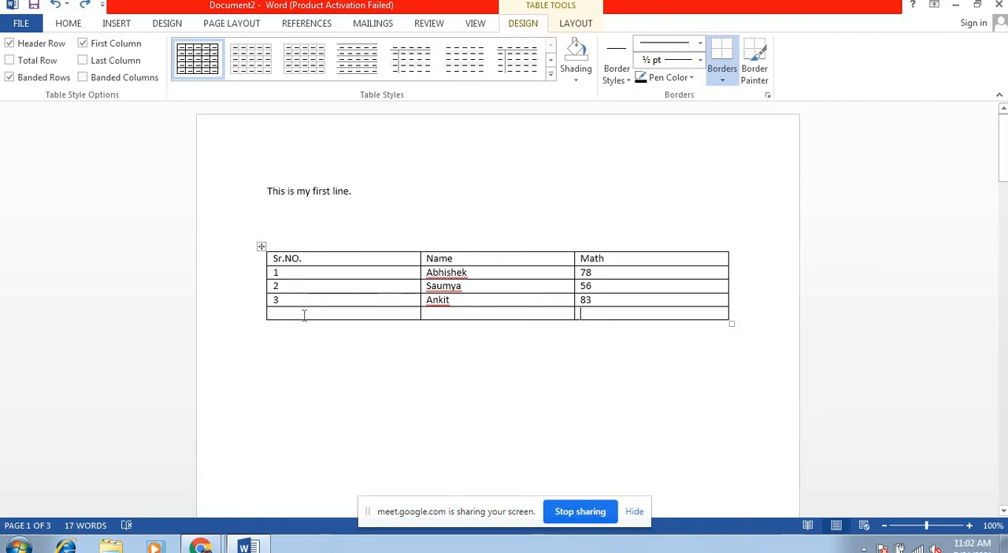
text(4)
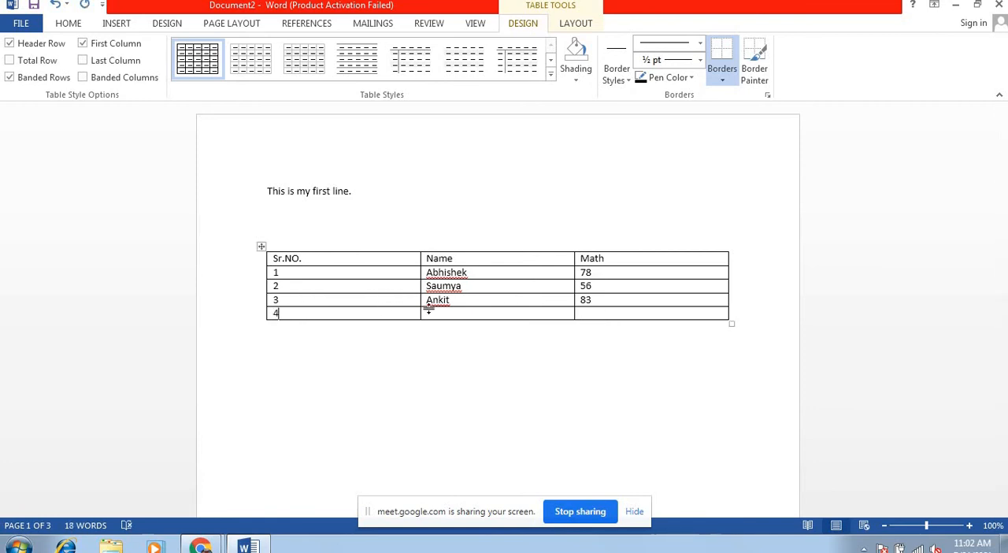
click(432, 314)
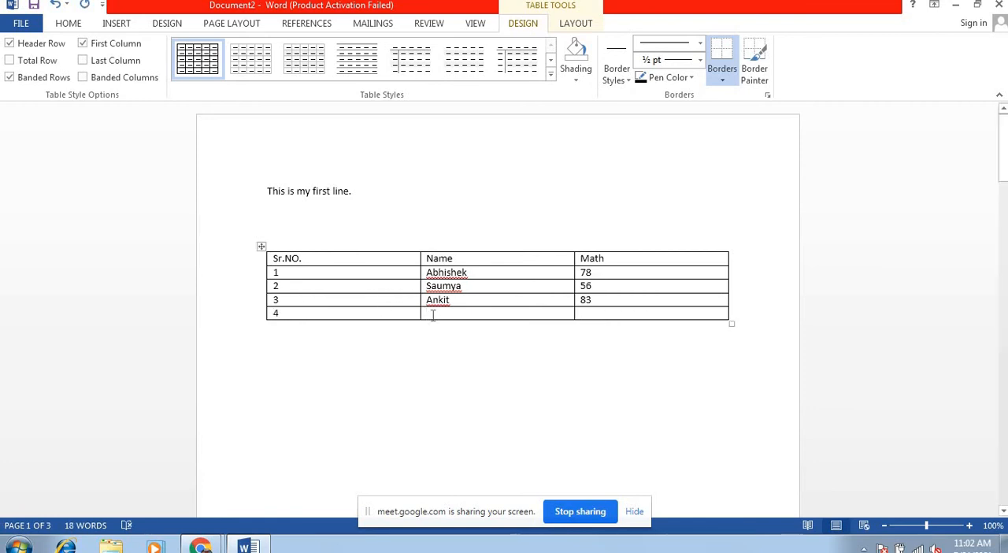
text(Nidhi)
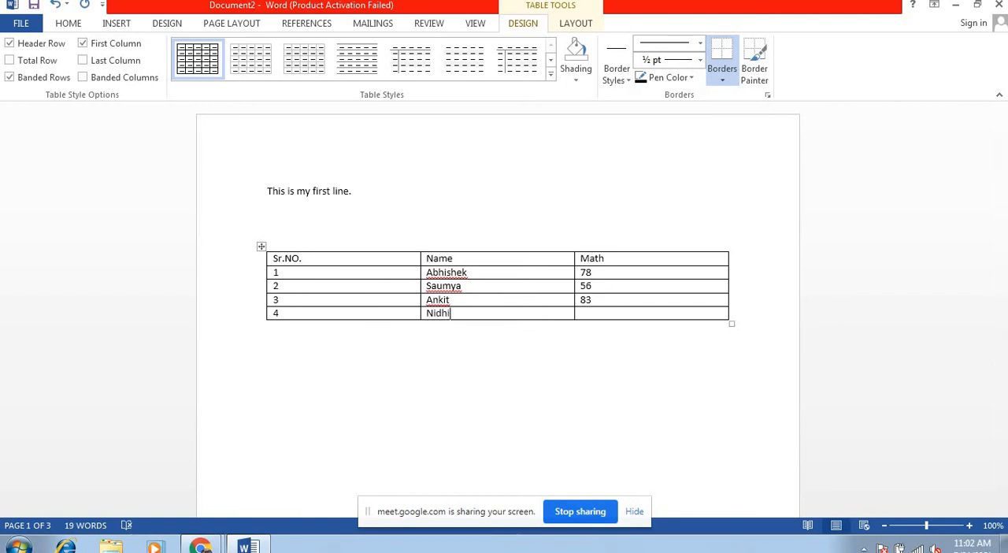
key(Tab)
text(86)
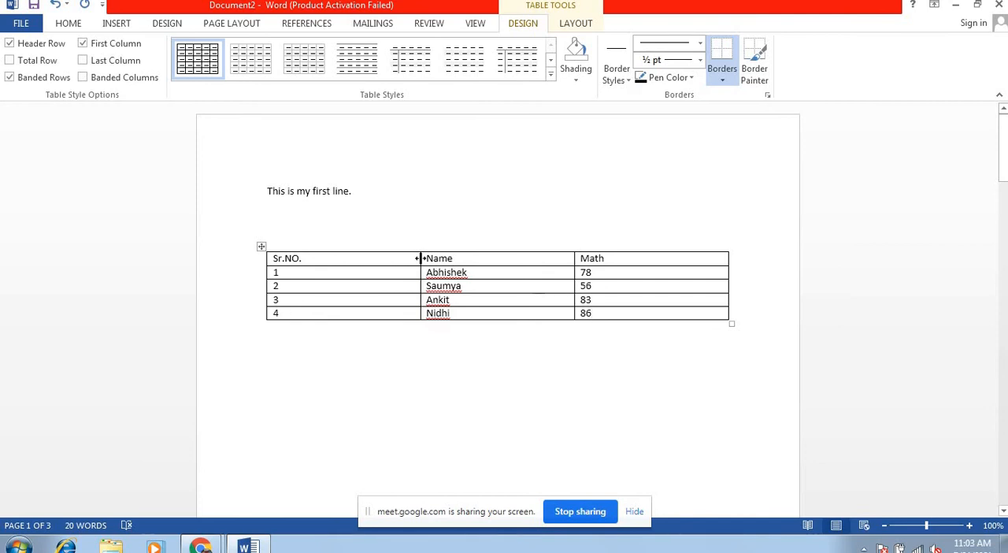
Step: Narrow the Sr.NO. column so that it just fits its heading
drag(420, 259, 314, 249)
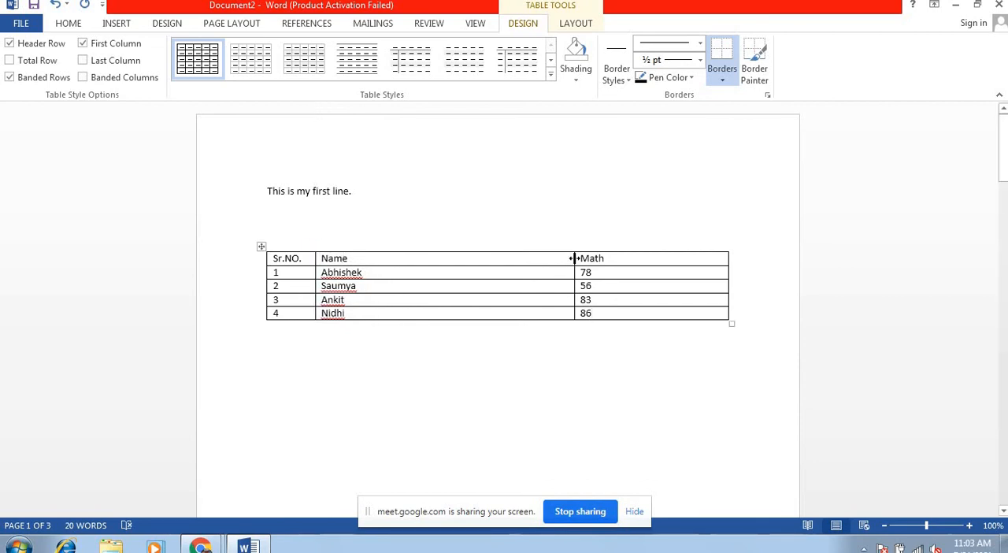
Step: Narrow the Name column to about twice the width of its entries, and distribute the table's columns evenly
drag(491, 262, 400, 265)
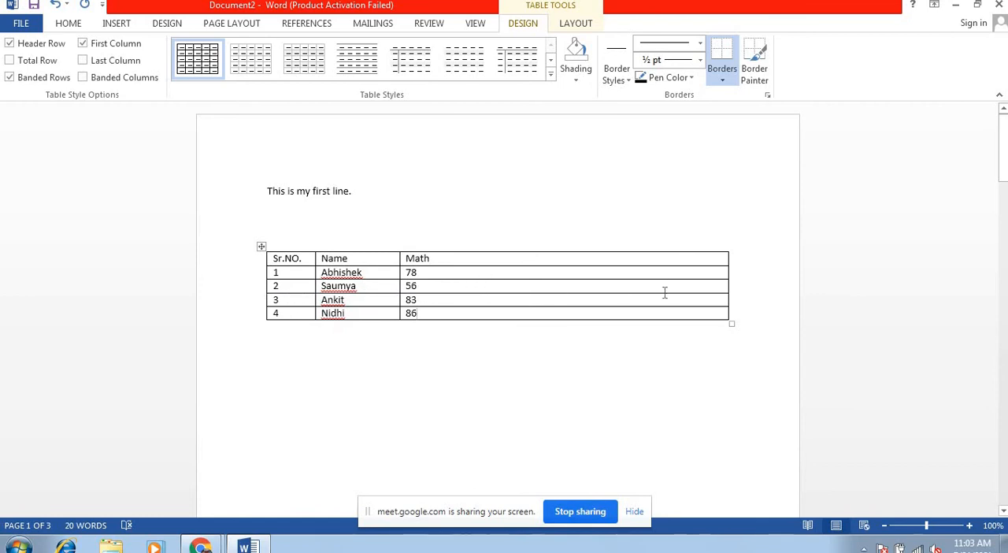
click(260, 248)
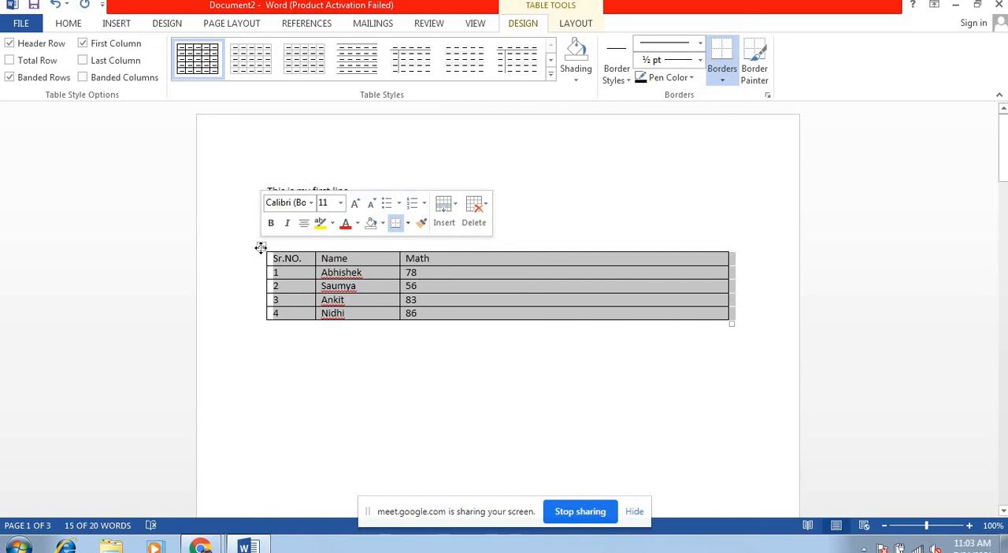
right_click(261, 248)
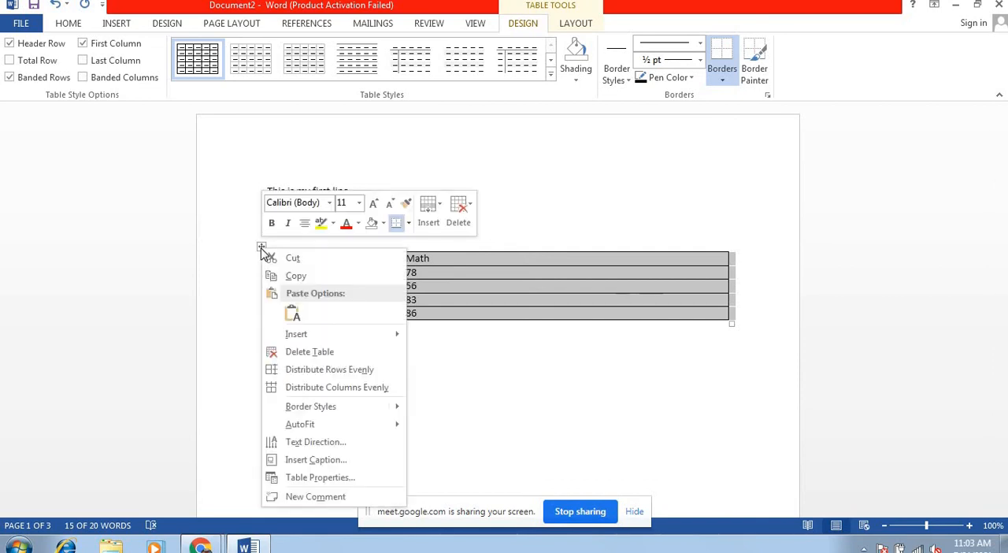
click(297, 388)
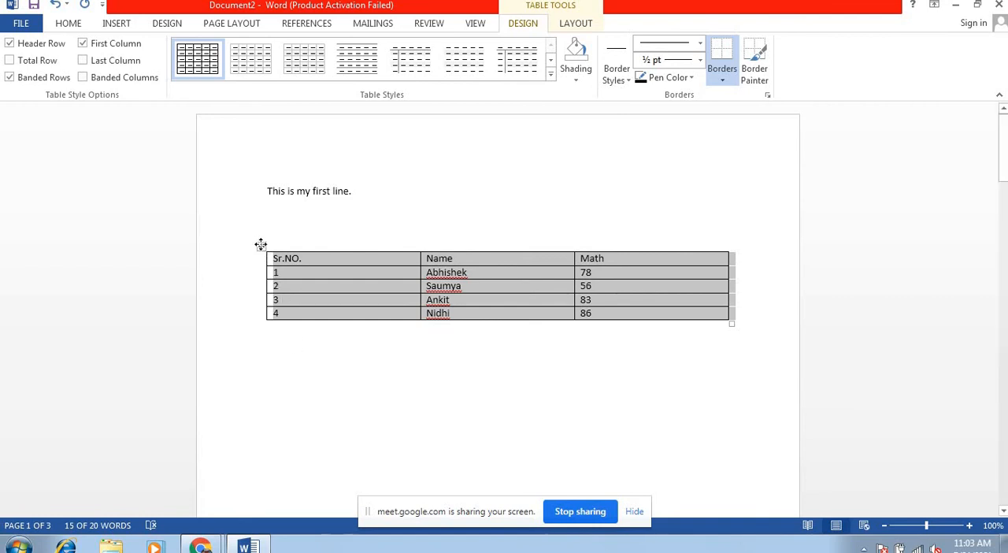
Step: AutoFit the whole table to its contents
click(260, 247)
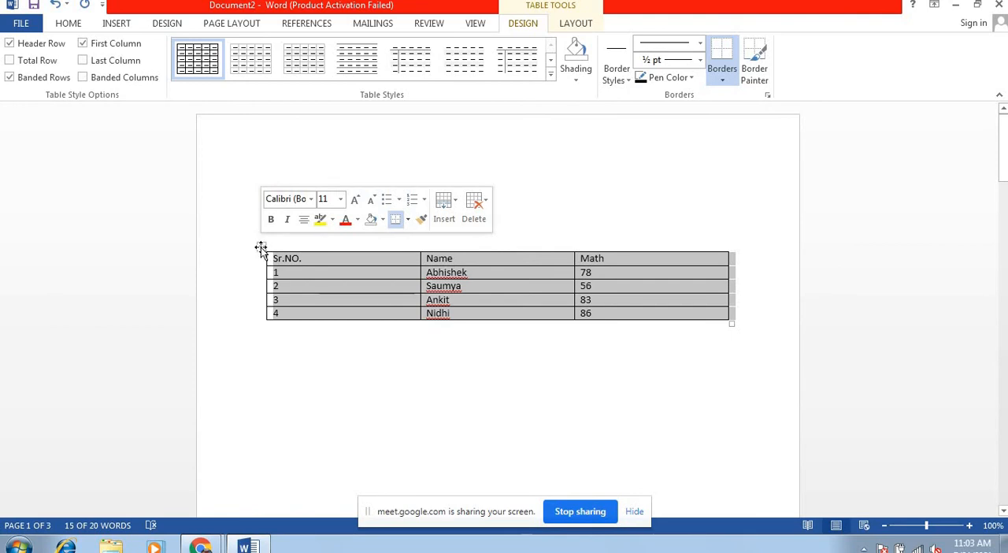
right_click(261, 248)
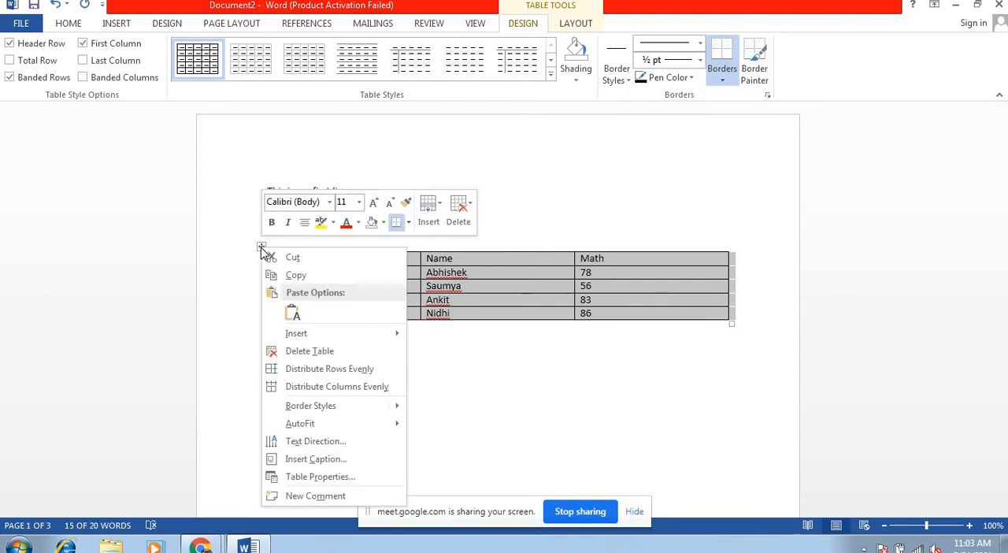
mouse_move(313, 424)
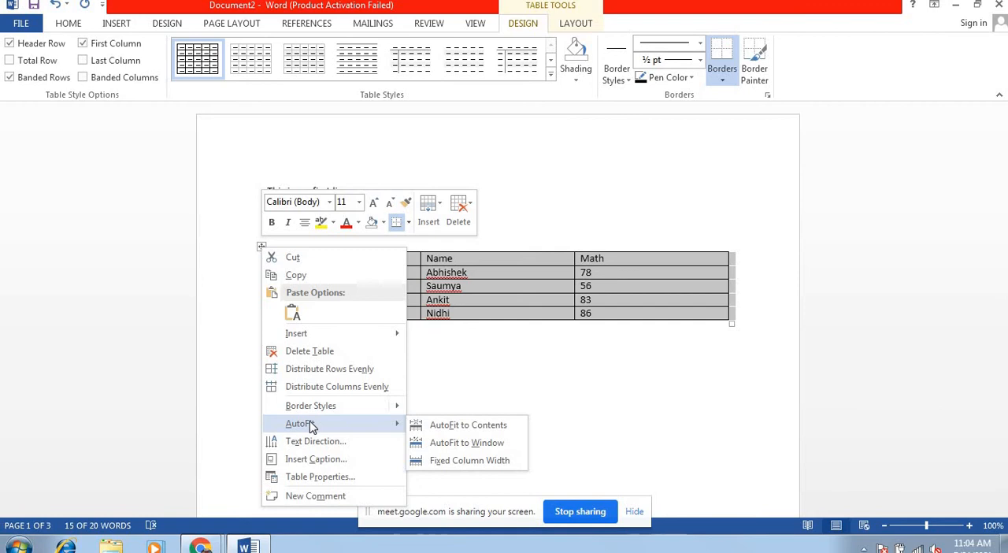
click(422, 428)
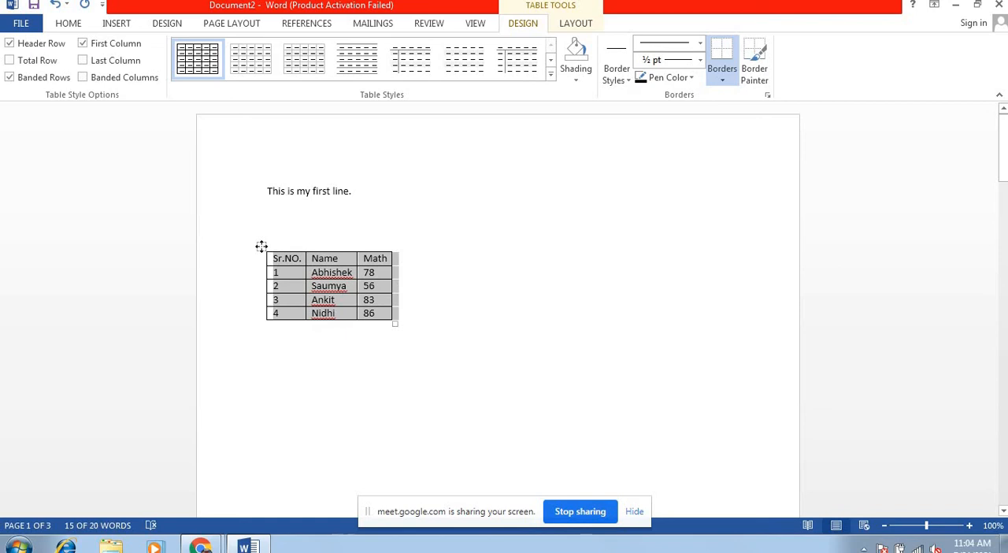
Step: AutoFit the table to the window, and set it to Fixed Column Width
right_click(261, 247)
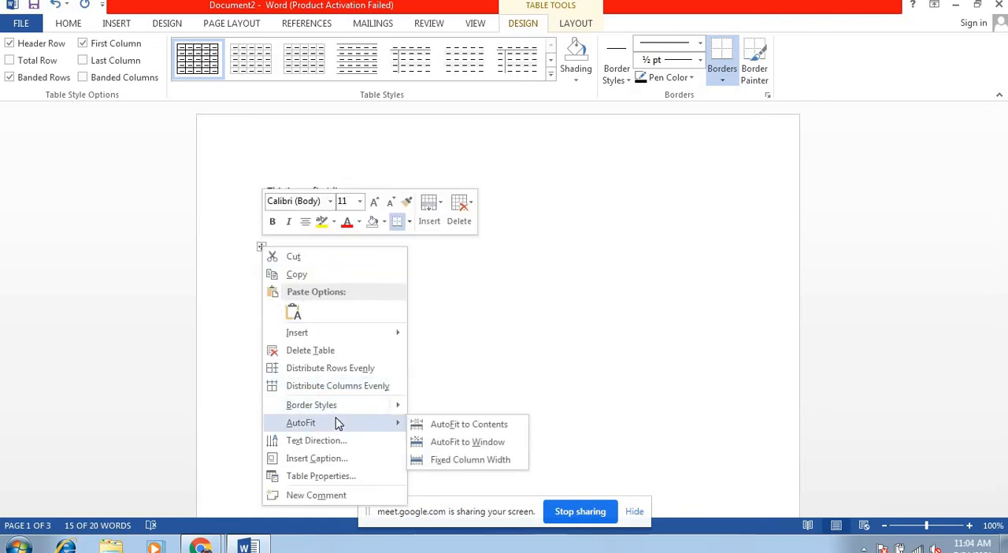
click(430, 443)
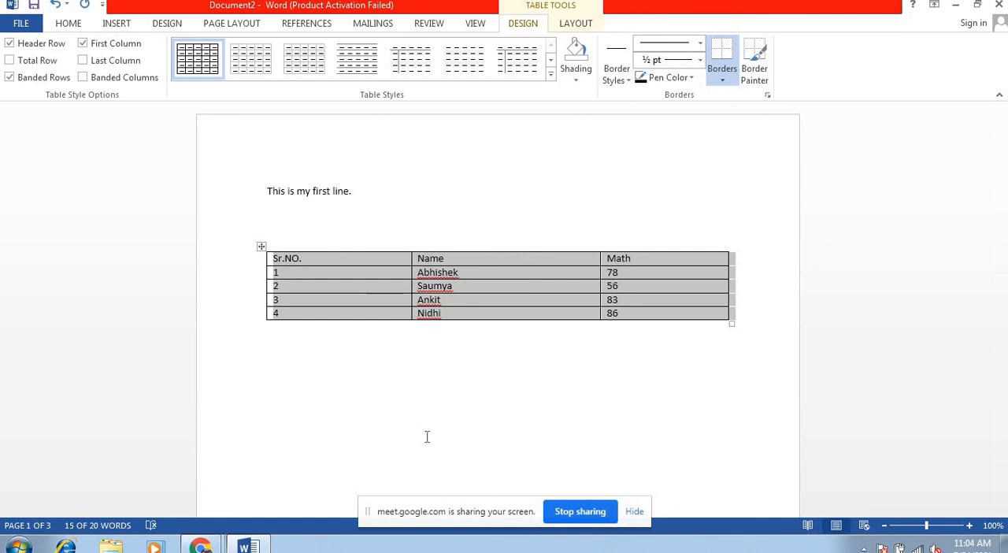
right_click(262, 246)
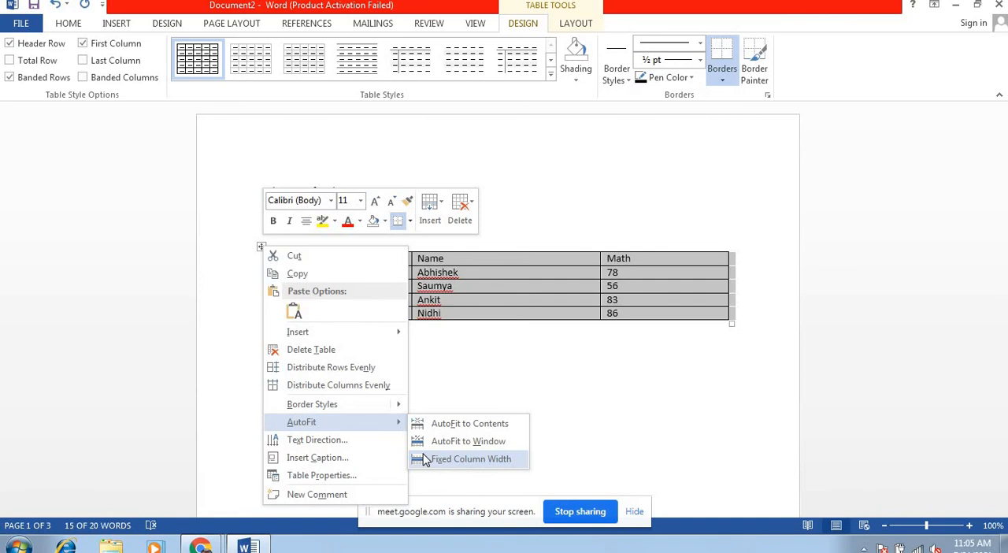
click(426, 460)
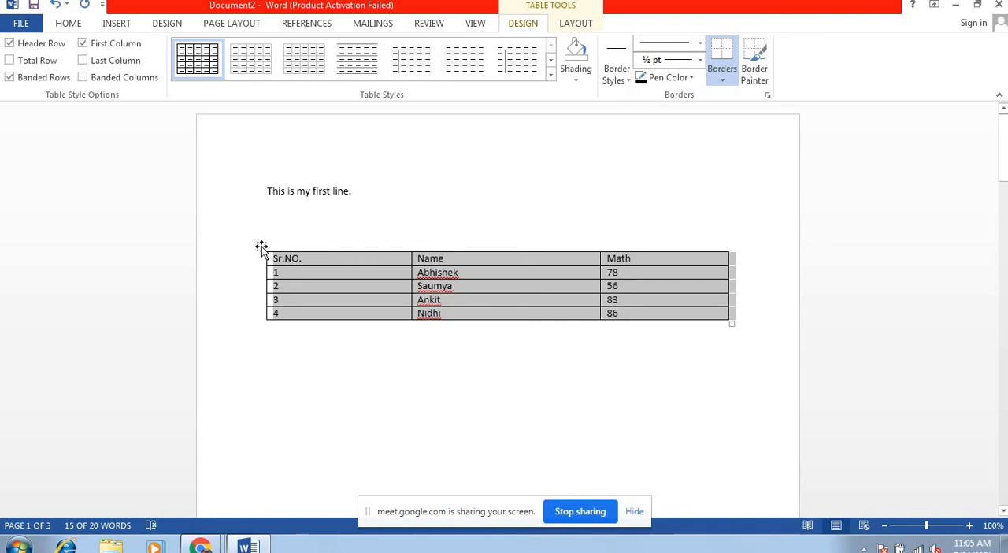
Step: Paint 1½ pt blue borders on the Sr.NO. column's horizontal lines, under the third student's name and below the last Math mark
right_click(262, 246)
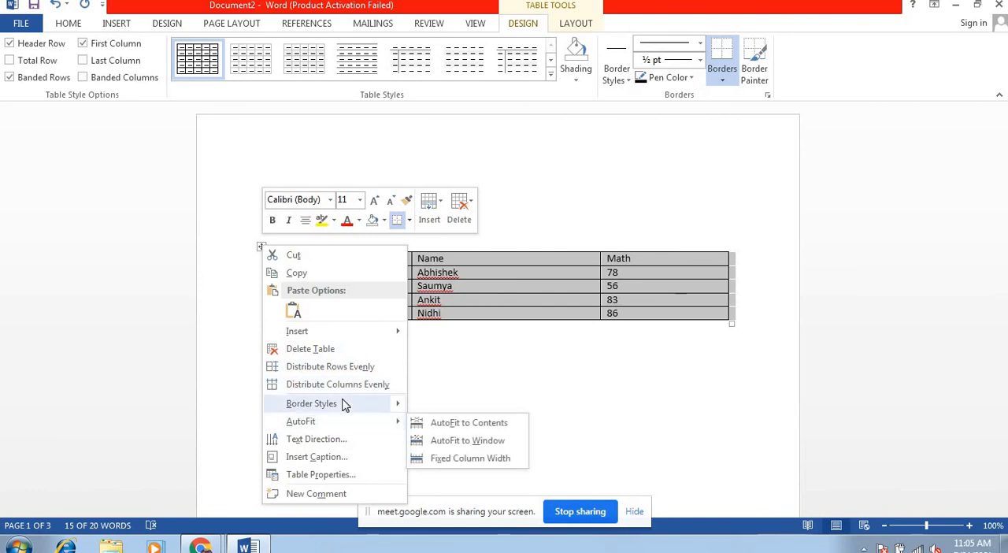
mouse_move(343, 405)
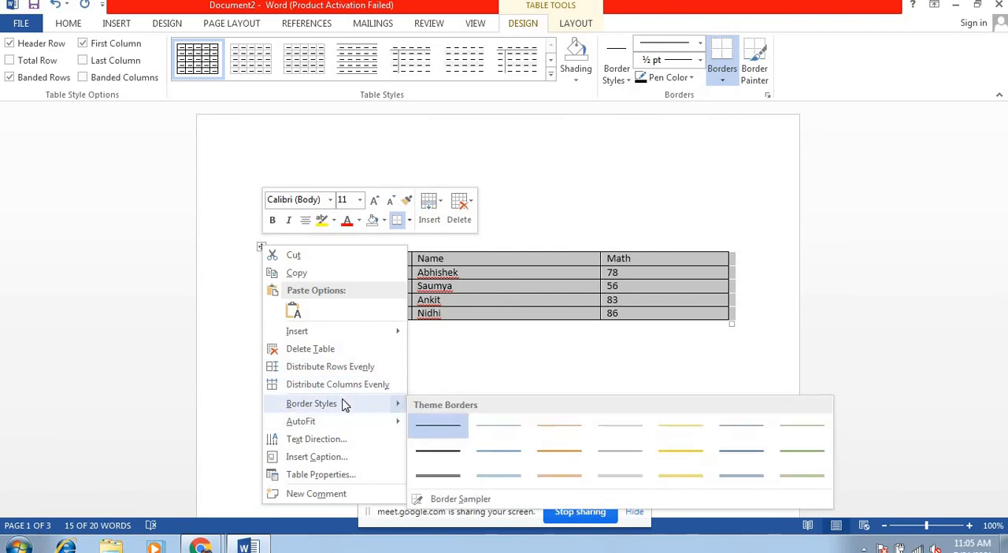
click(482, 446)
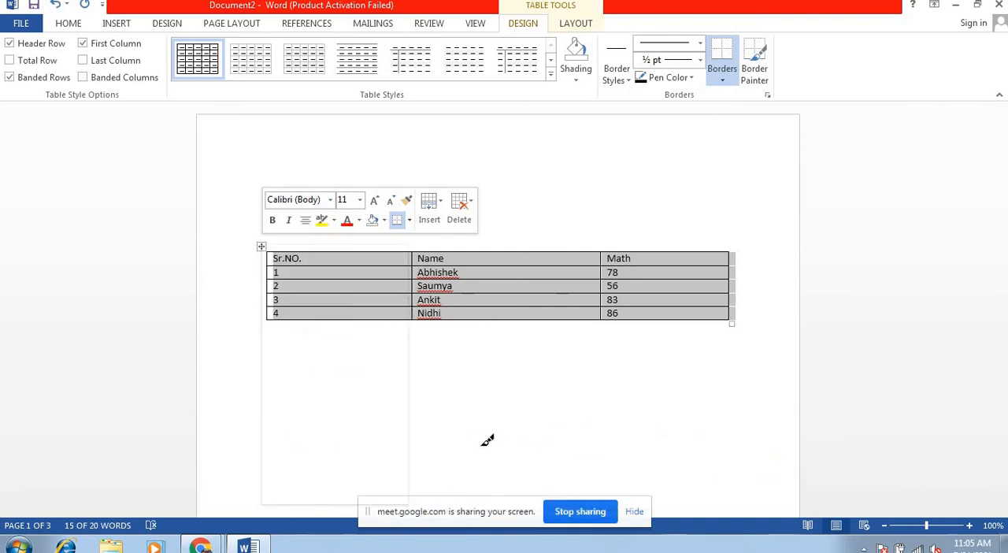
click(316, 250)
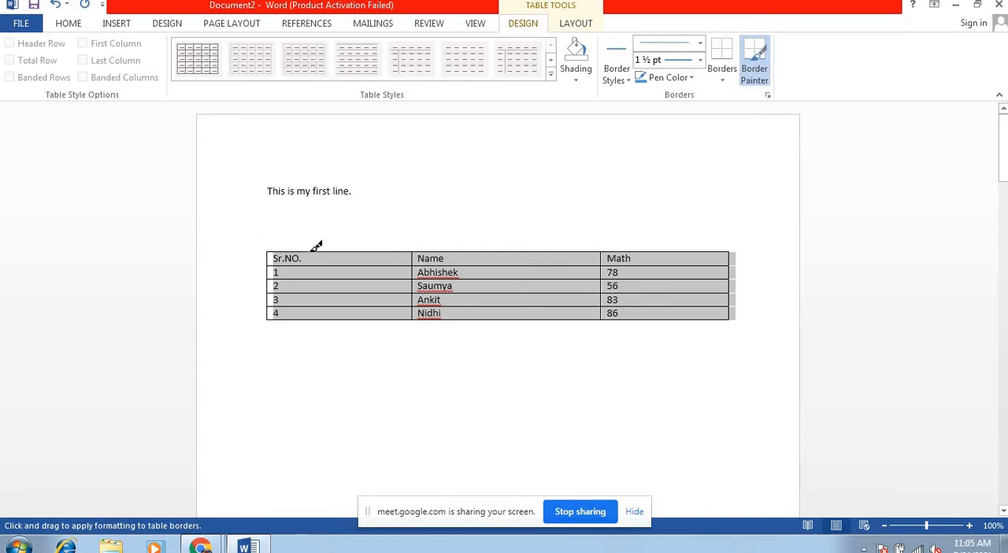
click(350, 280)
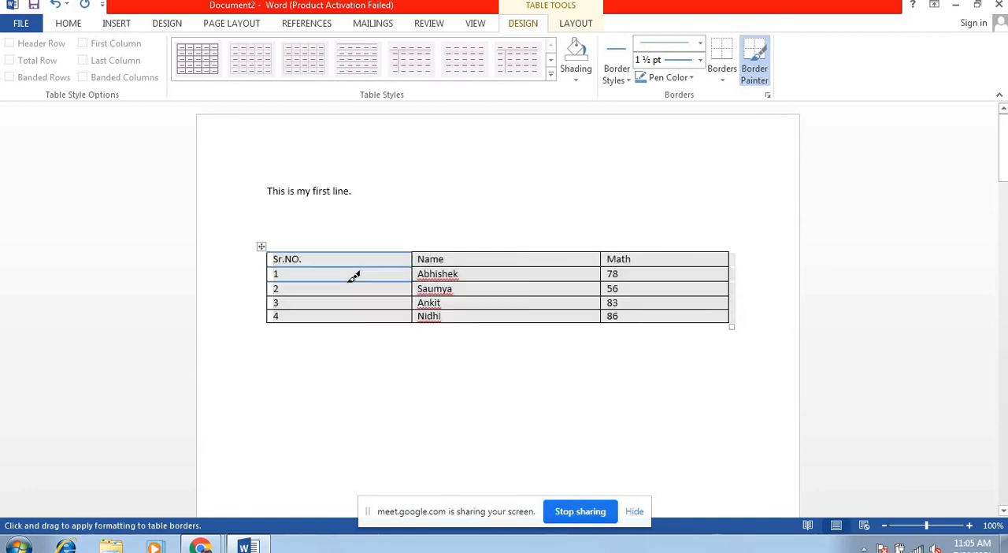
click(352, 293)
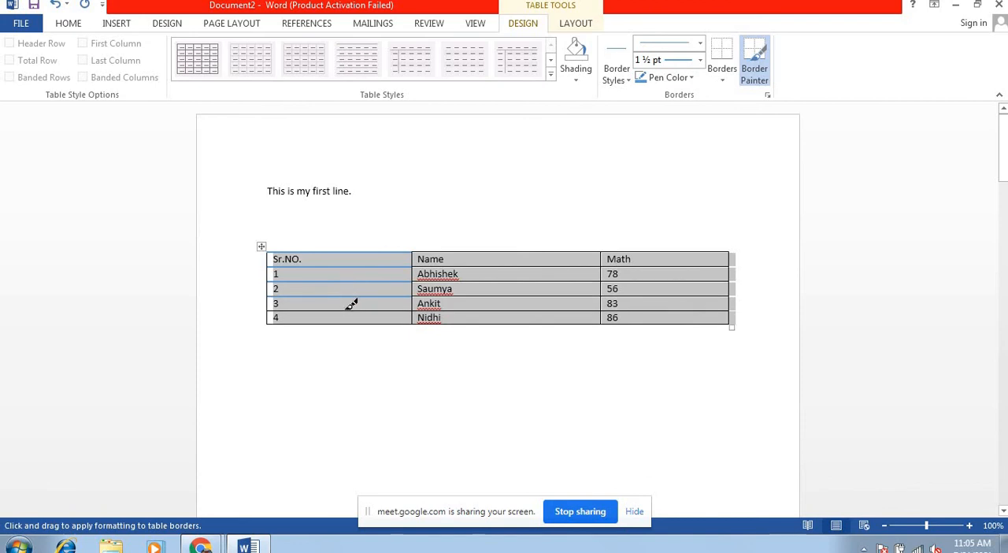
click(352, 308)
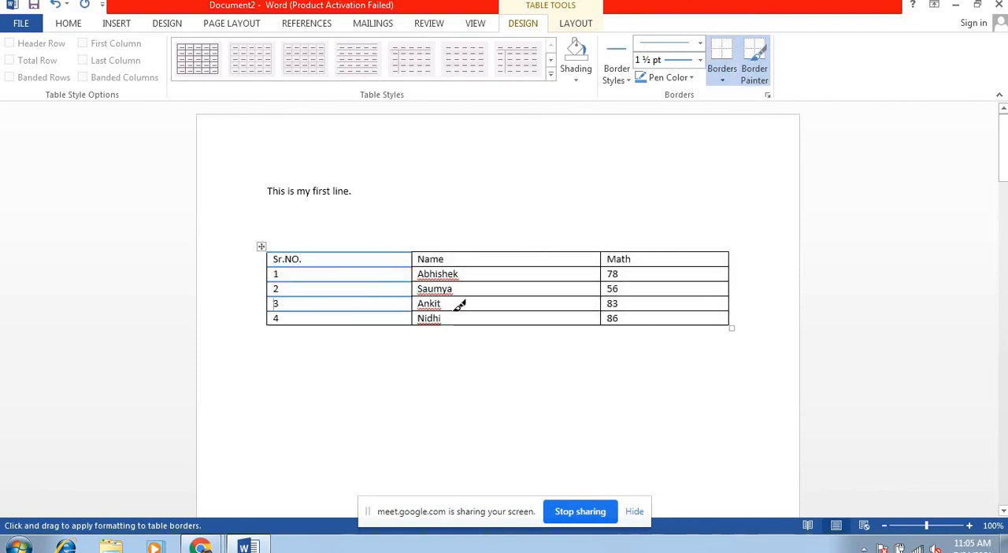
click(473, 309)
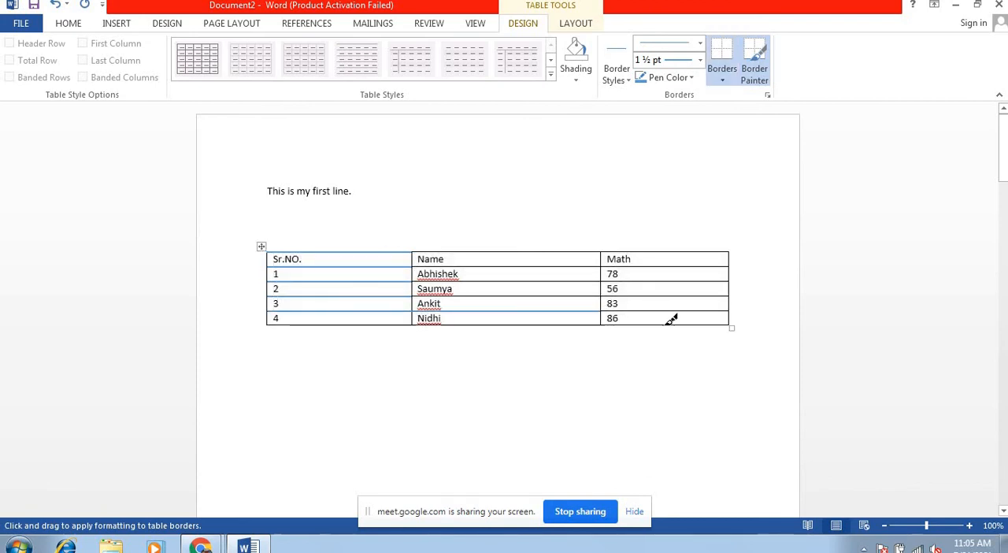
click(671, 320)
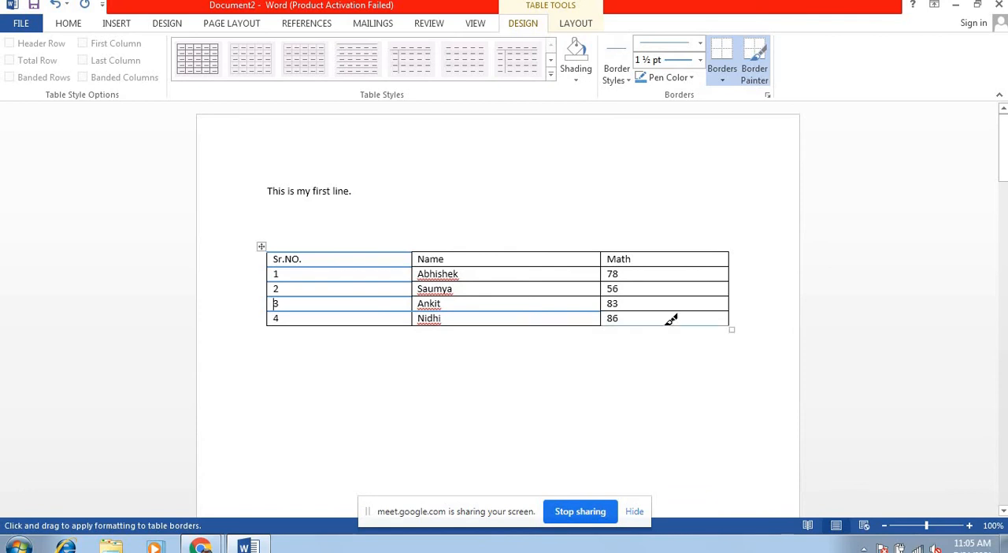
key(Escape)
Step: Apply the gold Grid Tables style with a solid header row and banded rows to the whole table
click(258, 250)
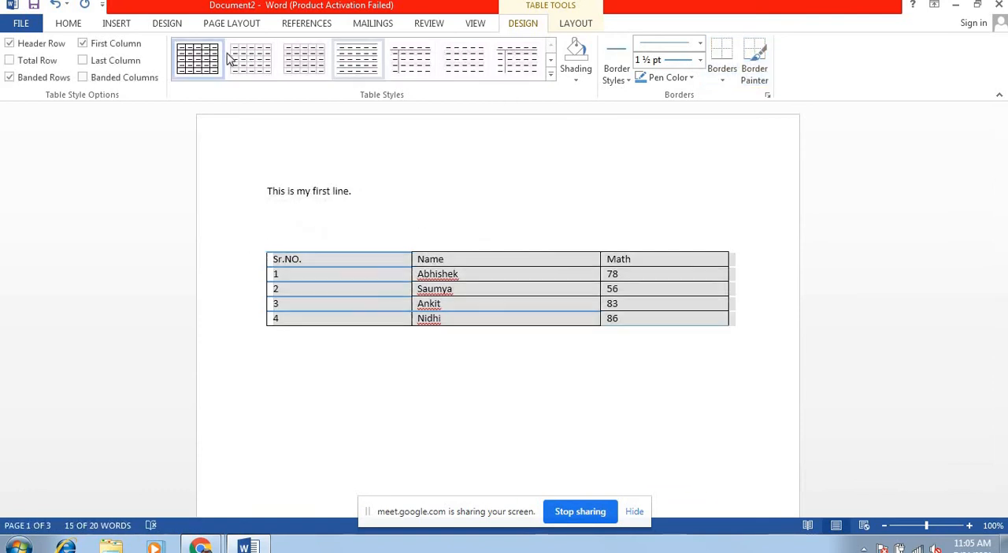
click(552, 74)
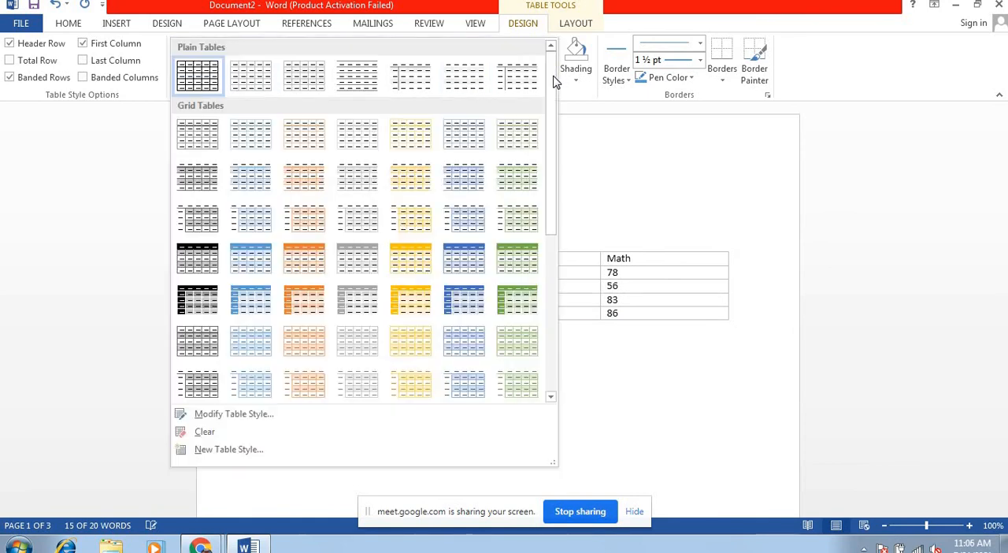
click(395, 270)
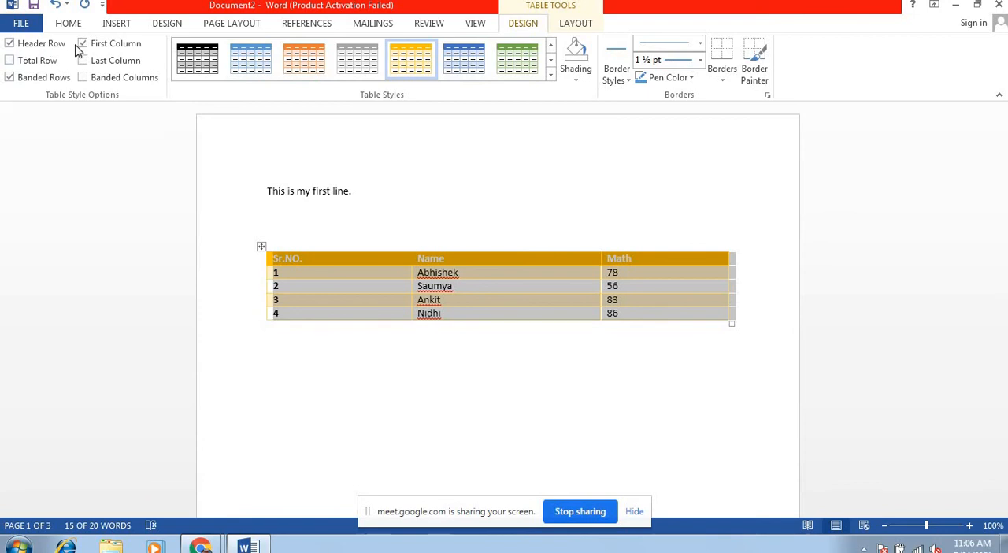
Step: Turn on the Total Row and Last Column style options for the table, and deselect it
click(10, 63)
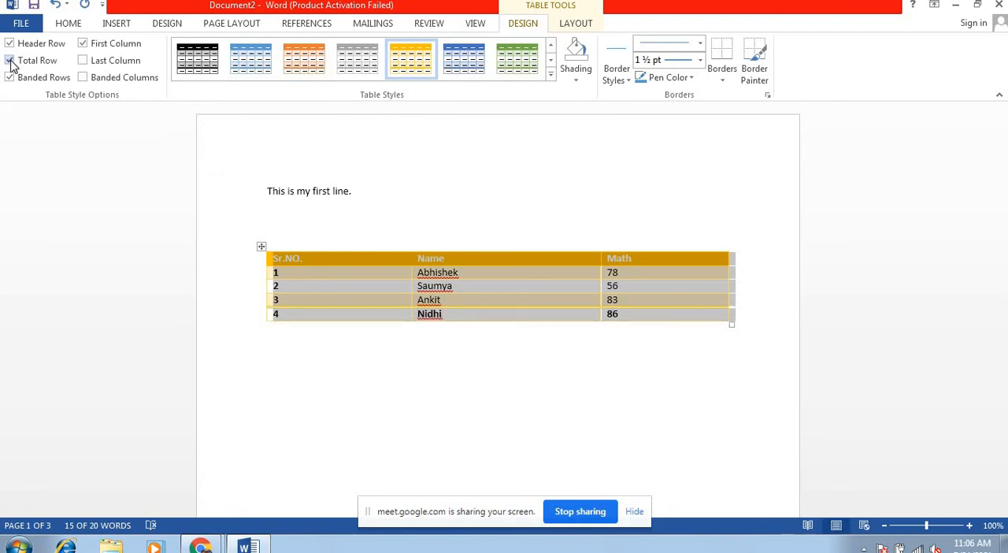
click(85, 63)
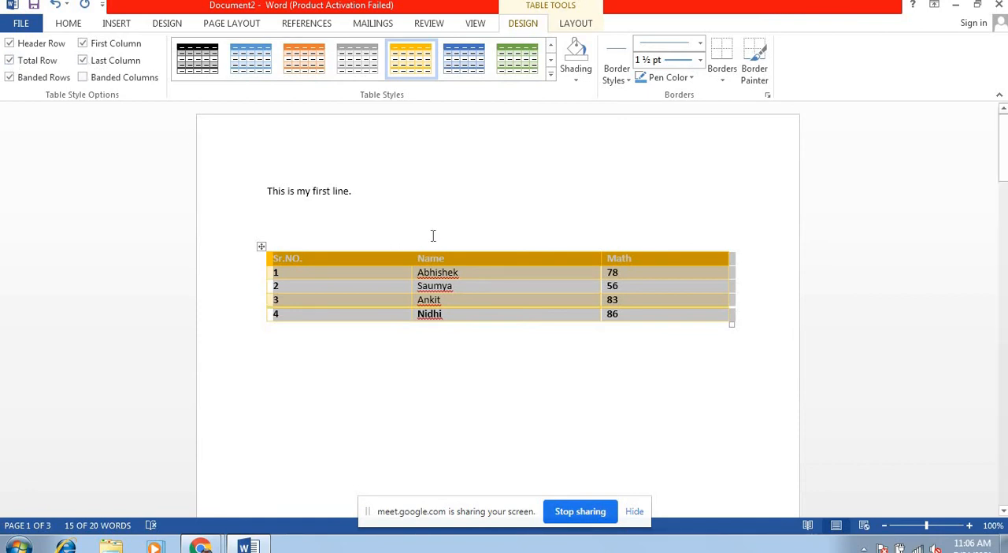
click(401, 213)
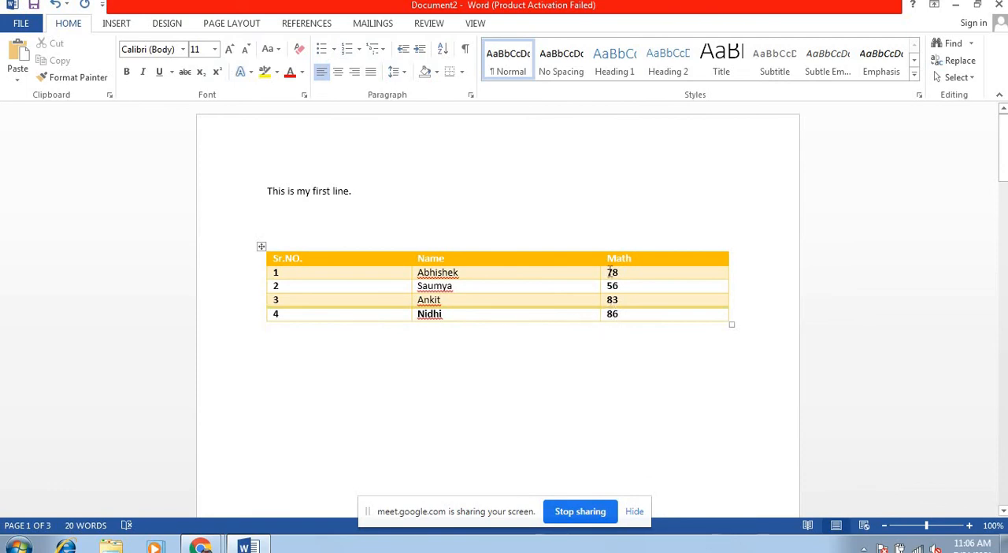
Step: Shade the whole table with White, Background 1, and change the shading to No Color
click(260, 246)
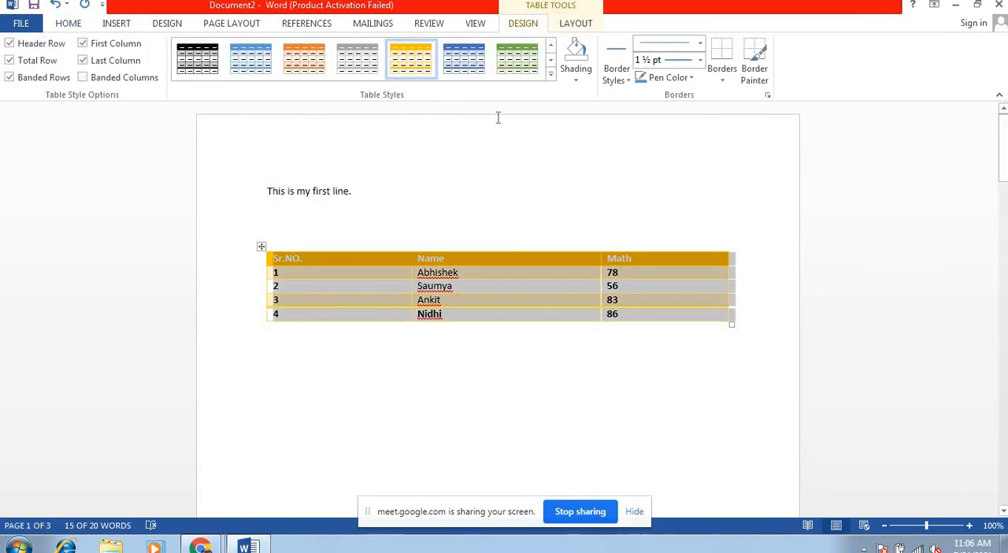
click(576, 80)
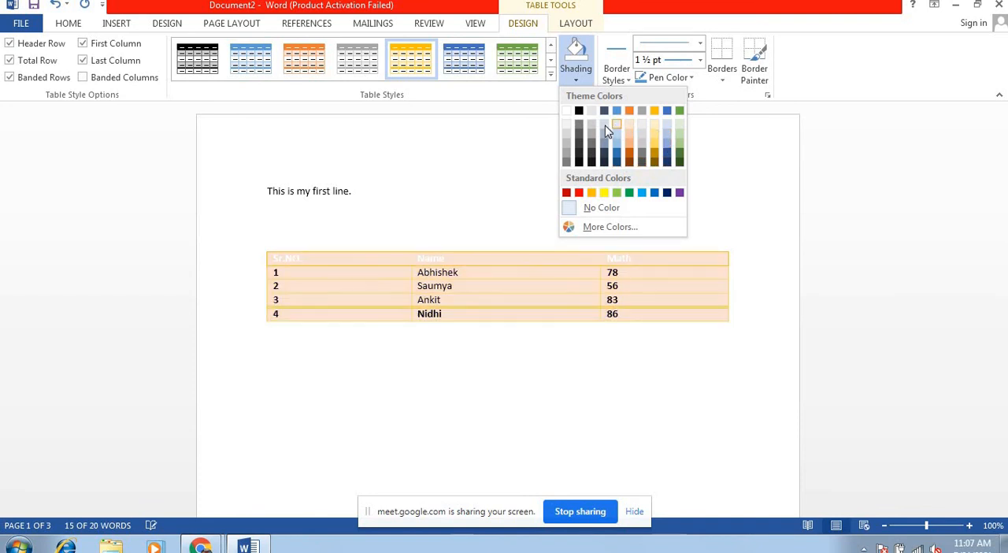
click(567, 111)
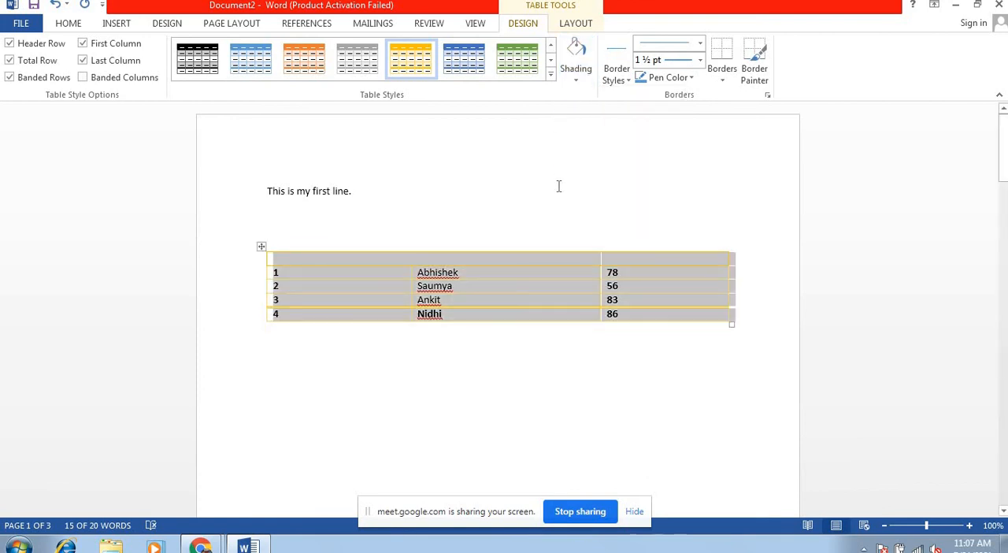
click(576, 82)
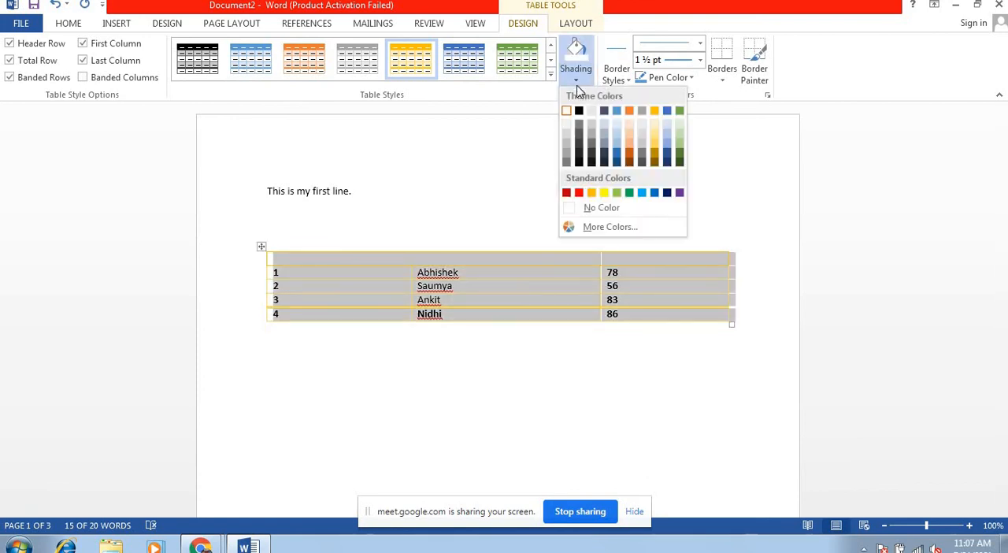
click(582, 207)
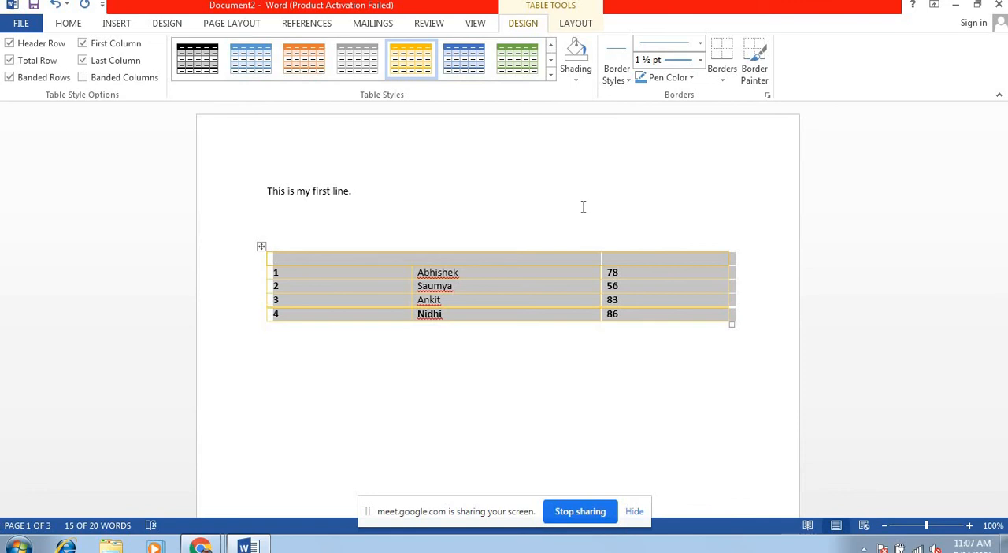
Step: Paint the upper border of the Math header cell with the orange ½ pt double-line border style
click(622, 74)
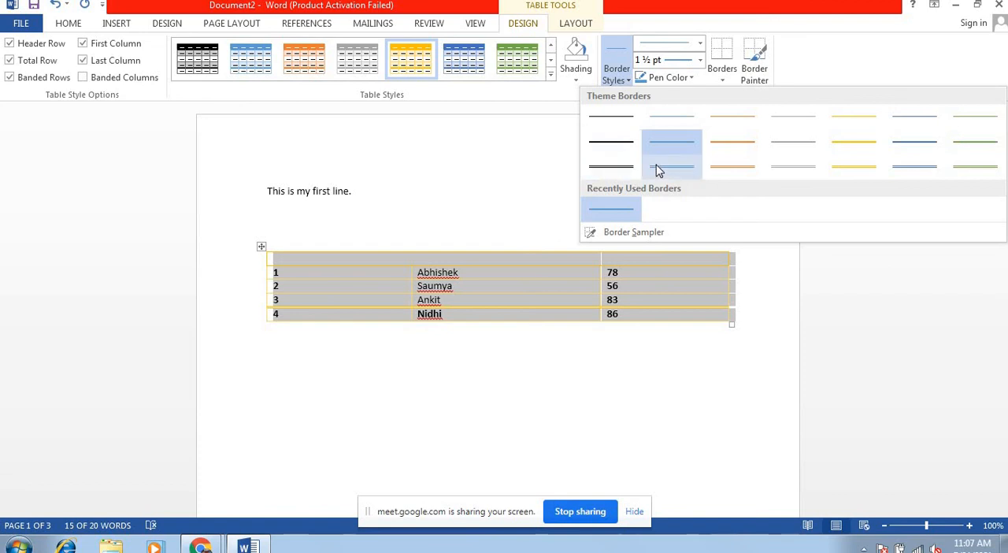
click(731, 166)
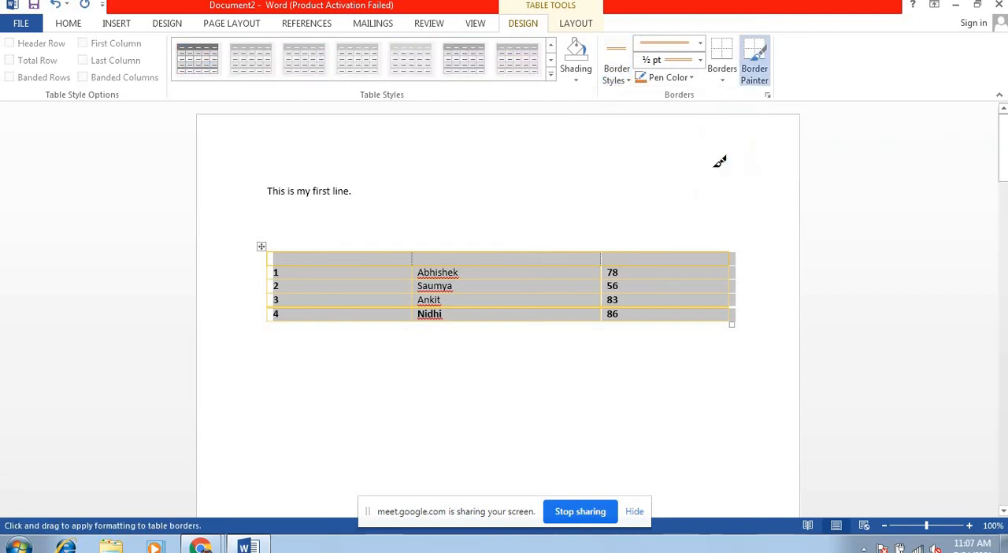
click(681, 253)
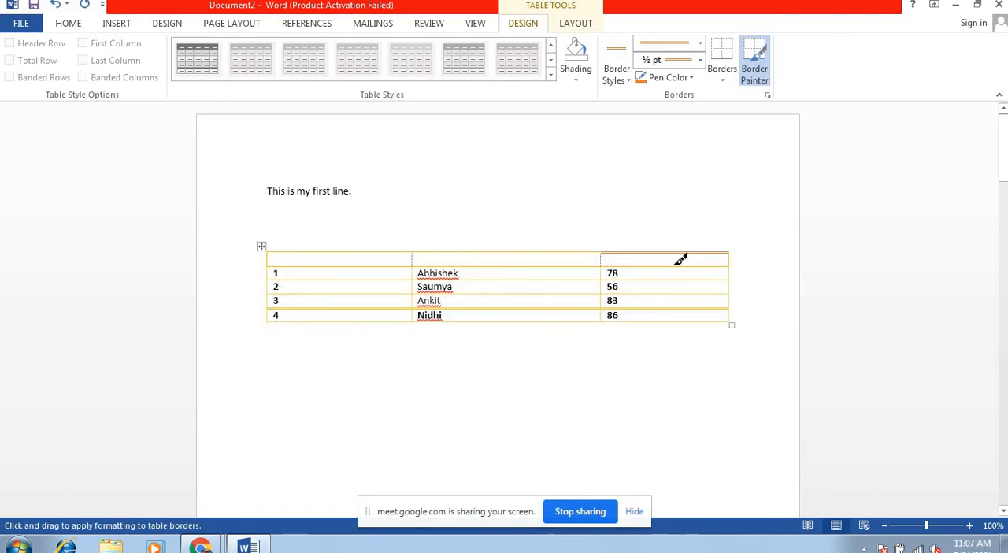
Step: Paint the orange ½ pt double-line border beneath the third column's header, 78 and 56 cells, and stop border painting
click(677, 267)
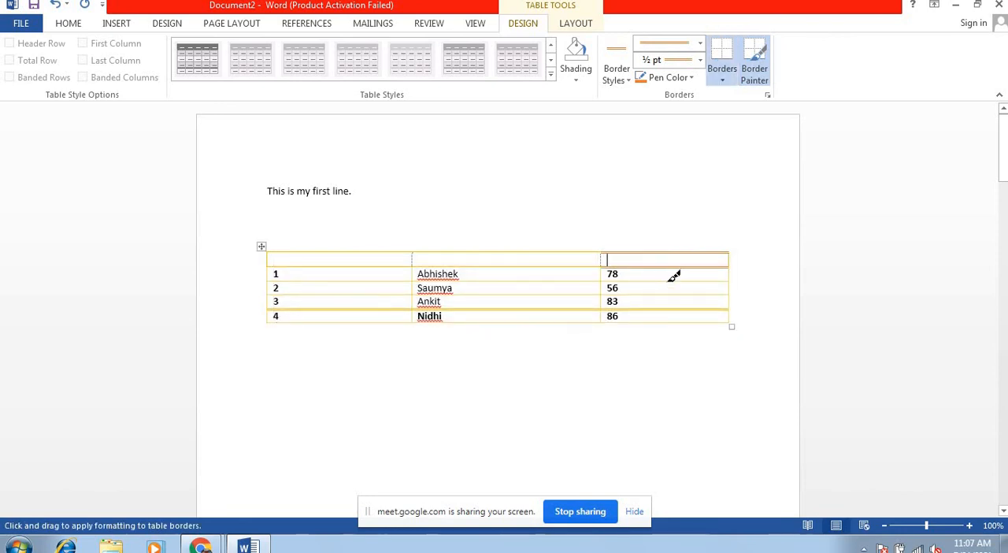
click(671, 281)
click(668, 295)
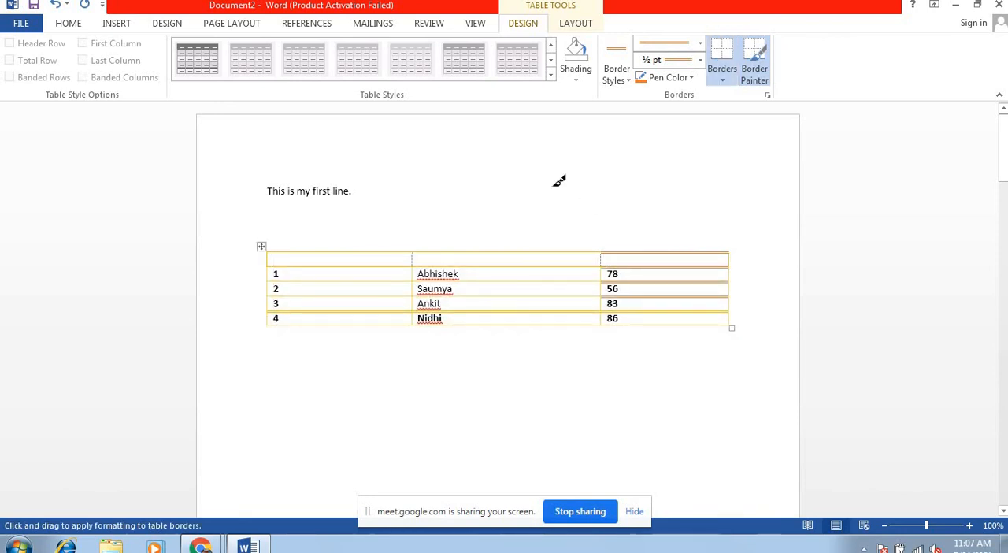
key(Escape)
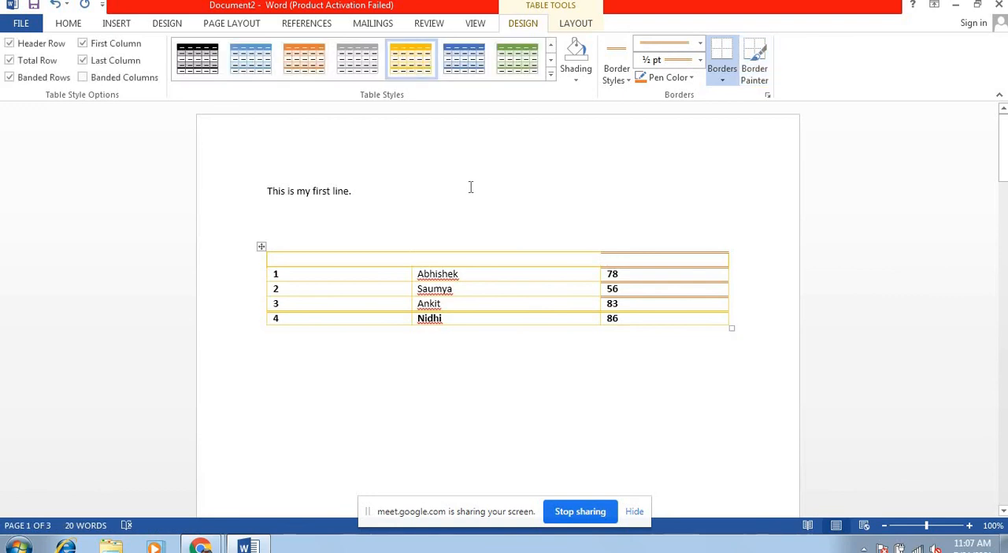
Step: Switch the border pen color to dark blue and paint the double line above and below the first two header cells and beneath the first name cell
click(692, 78)
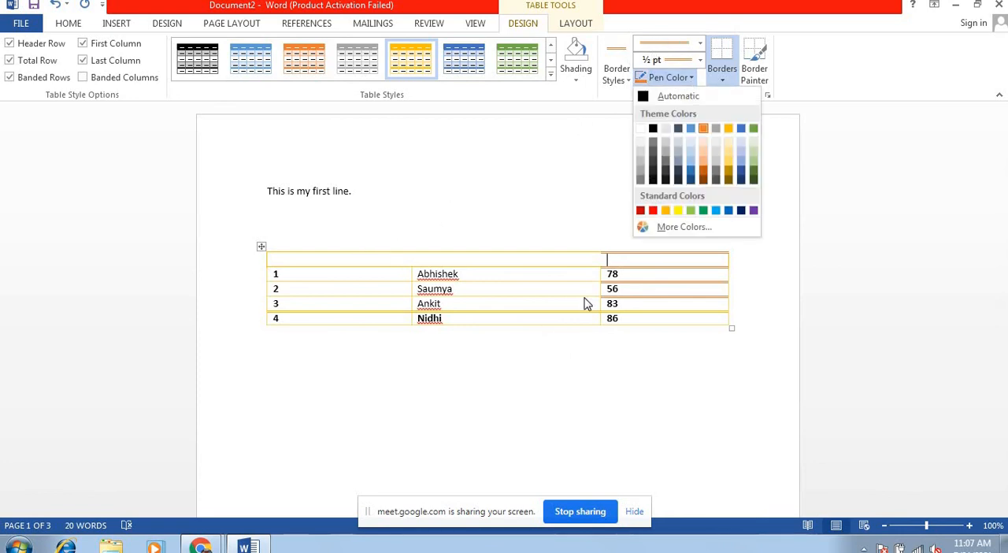
click(524, 187)
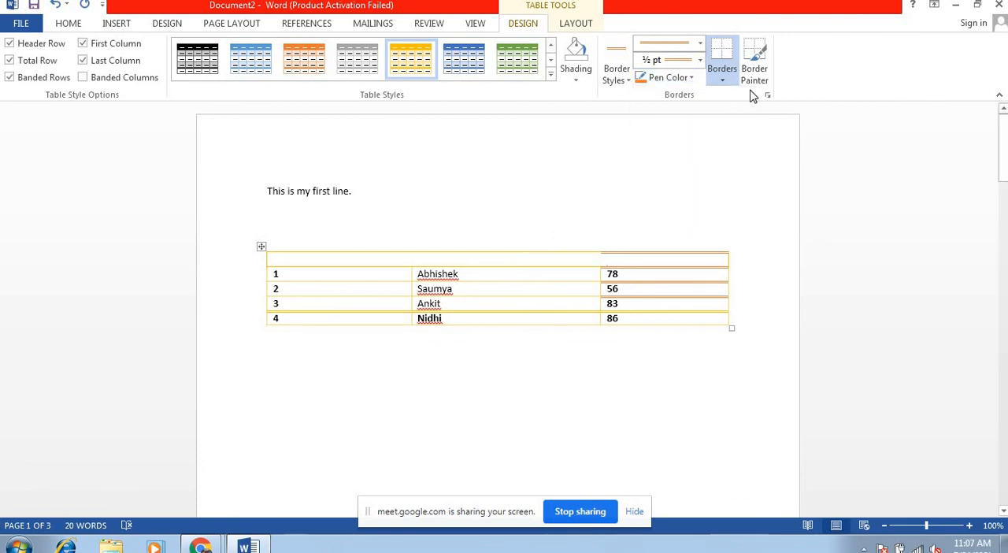
click(262, 250)
click(756, 73)
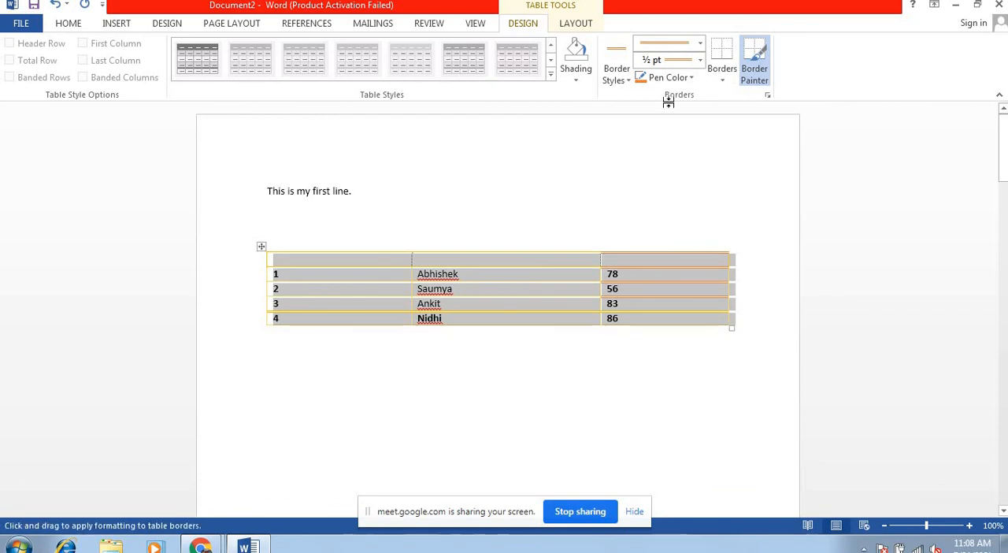
click(668, 77)
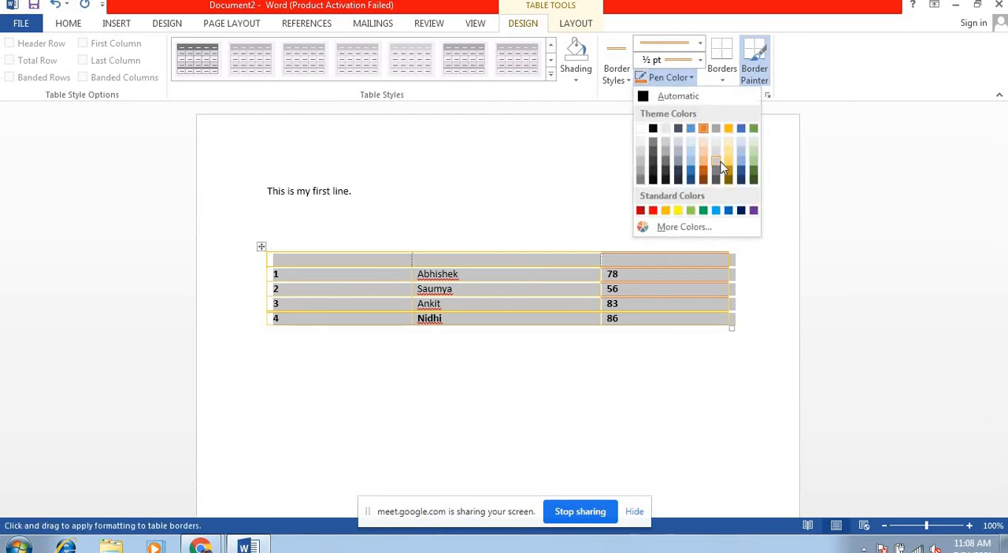
click(740, 168)
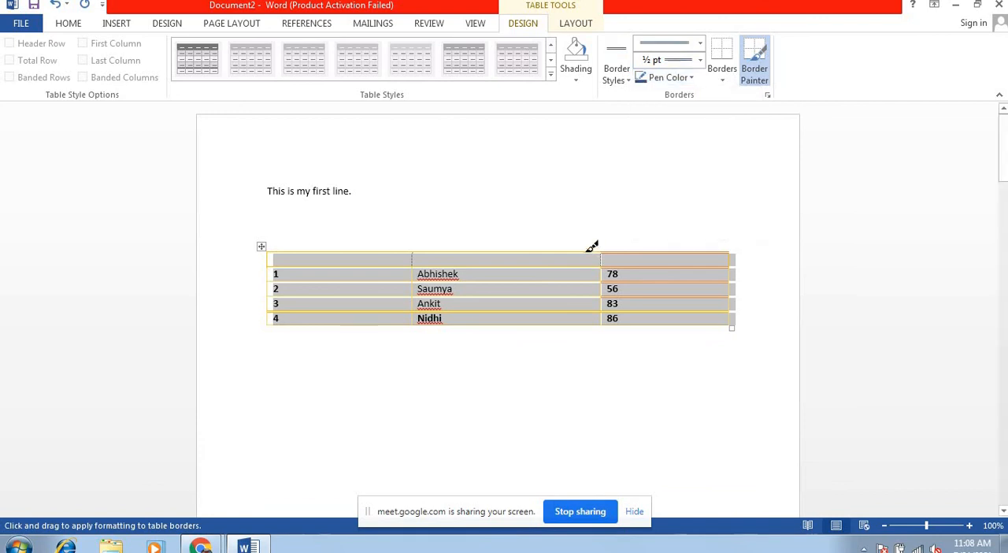
click(590, 250)
click(400, 251)
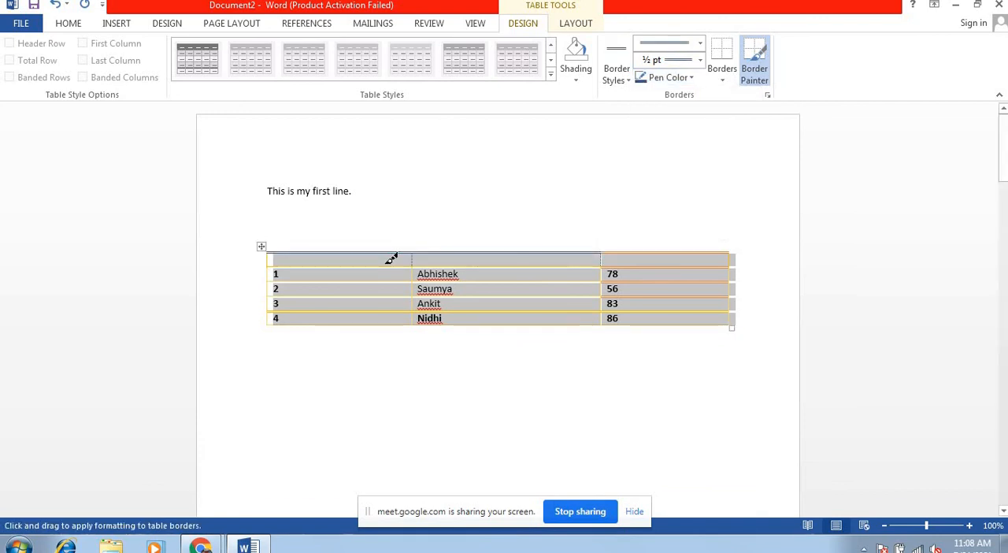
click(389, 264)
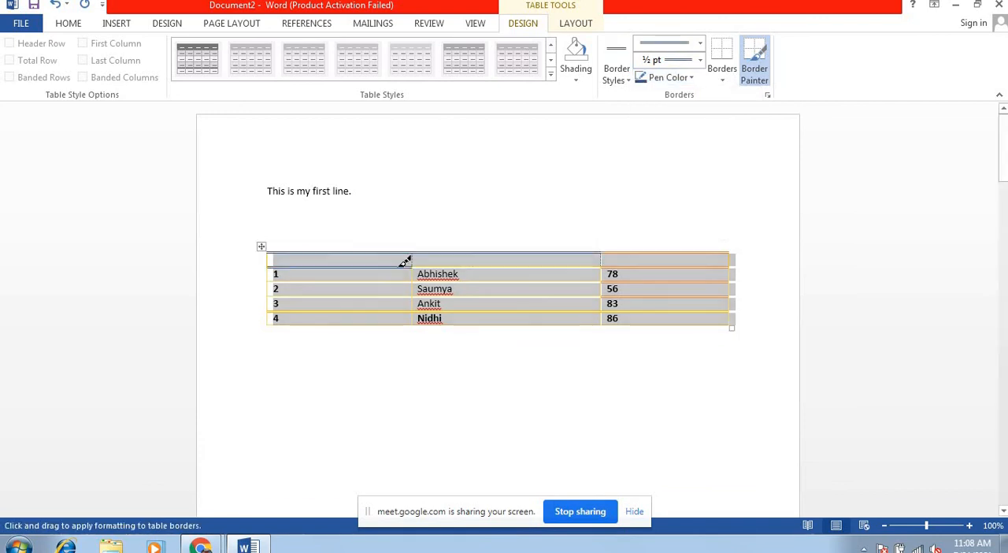
click(516, 266)
click(517, 281)
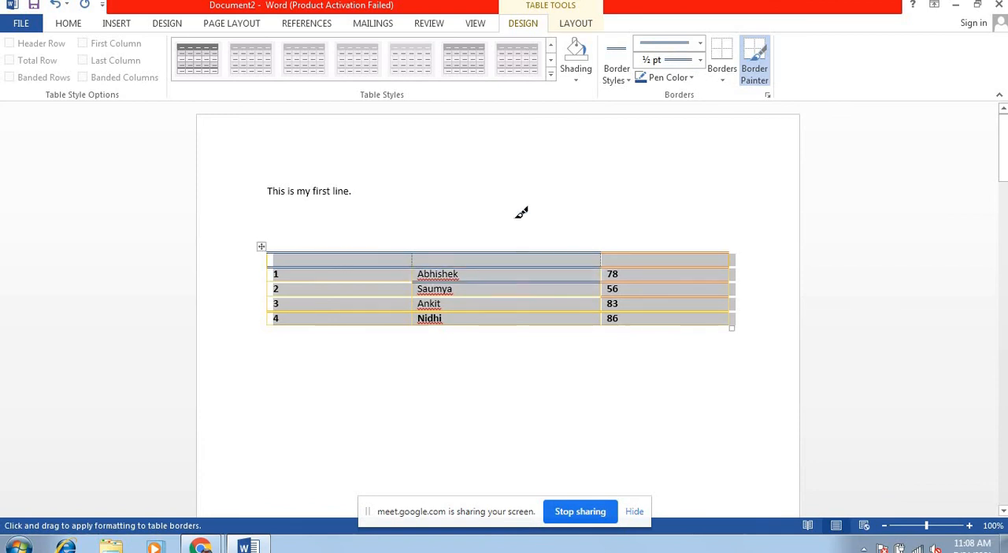
key(Escape)
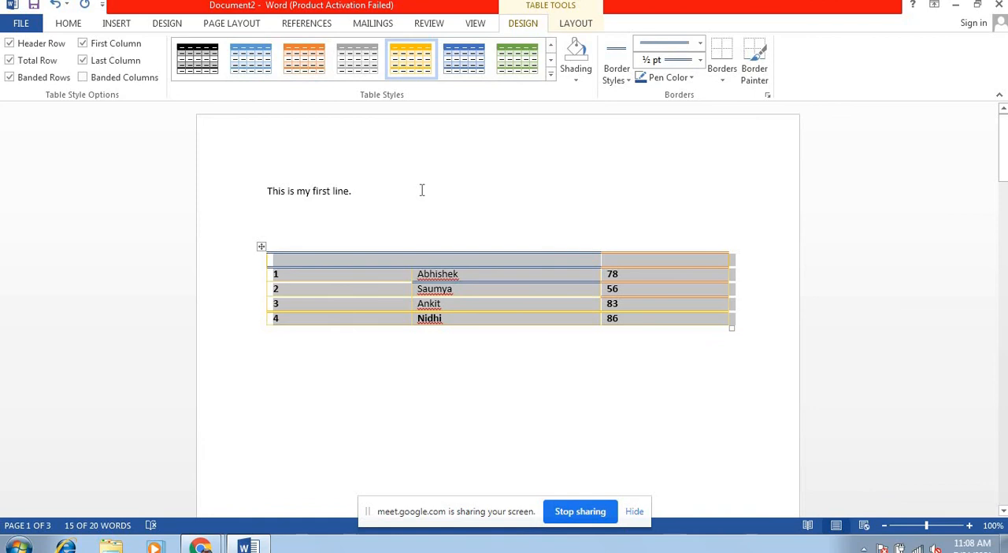
Step: Add an empty row at the end of the table and insert blank lines below the table
click(116, 24)
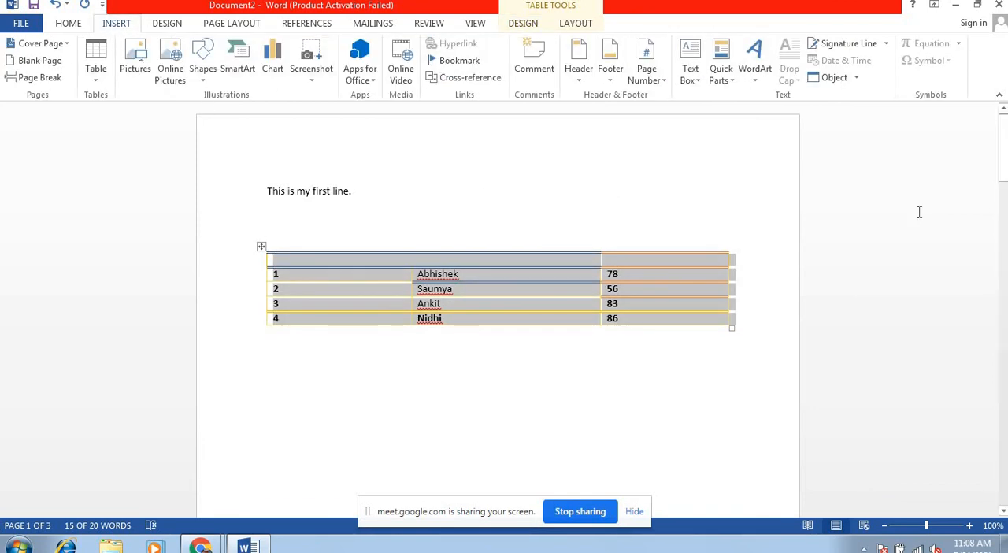
drag(1003, 177, 1000, 186)
click(765, 265)
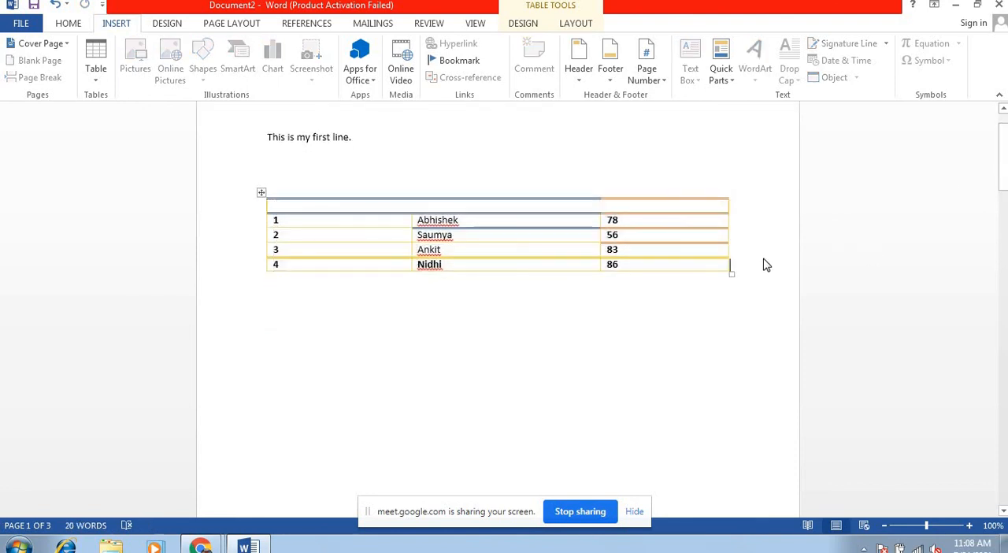
key(Return)
key(Return)
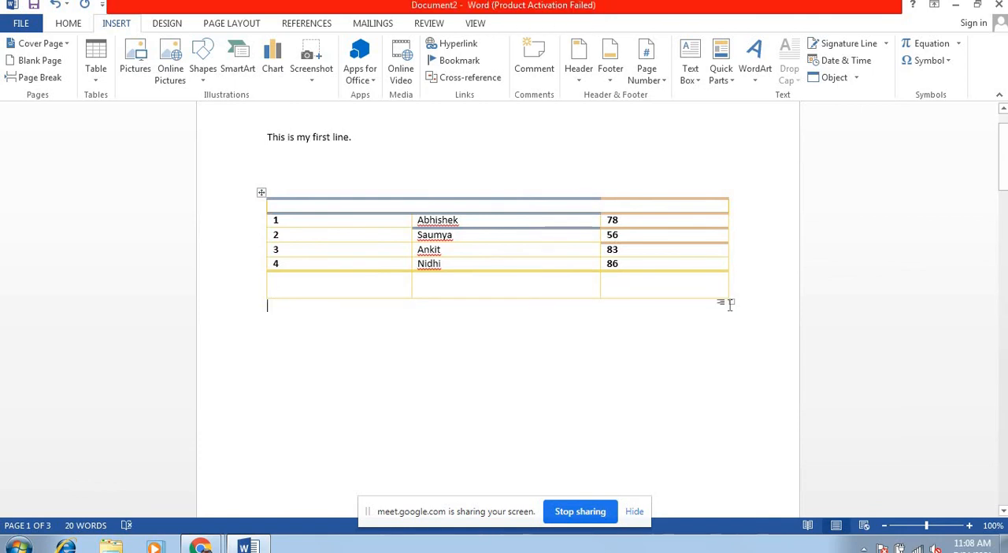
key(Return)
key(Return)
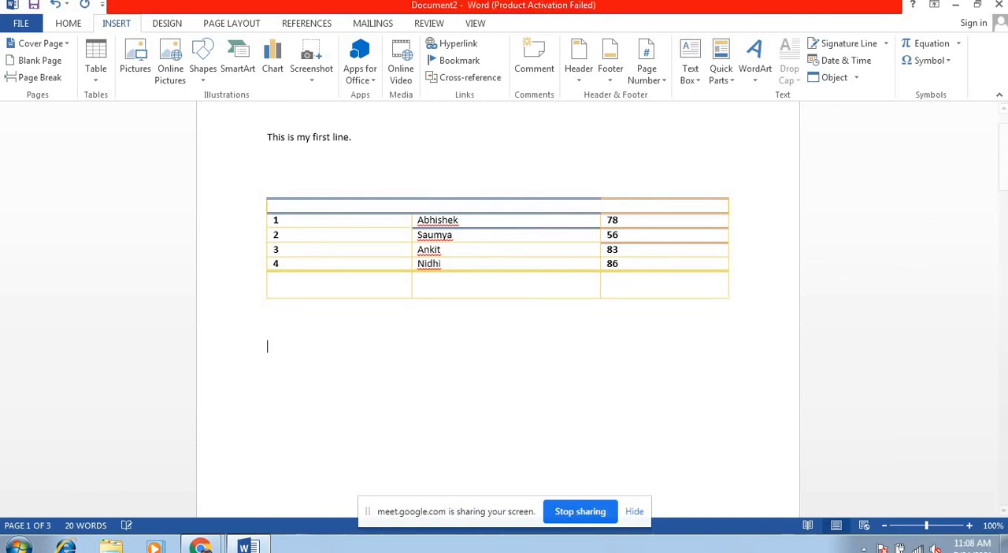
Step: Insert a table with 3 columns, 2 rows and automatic fixed column width below the first table
click(100, 76)
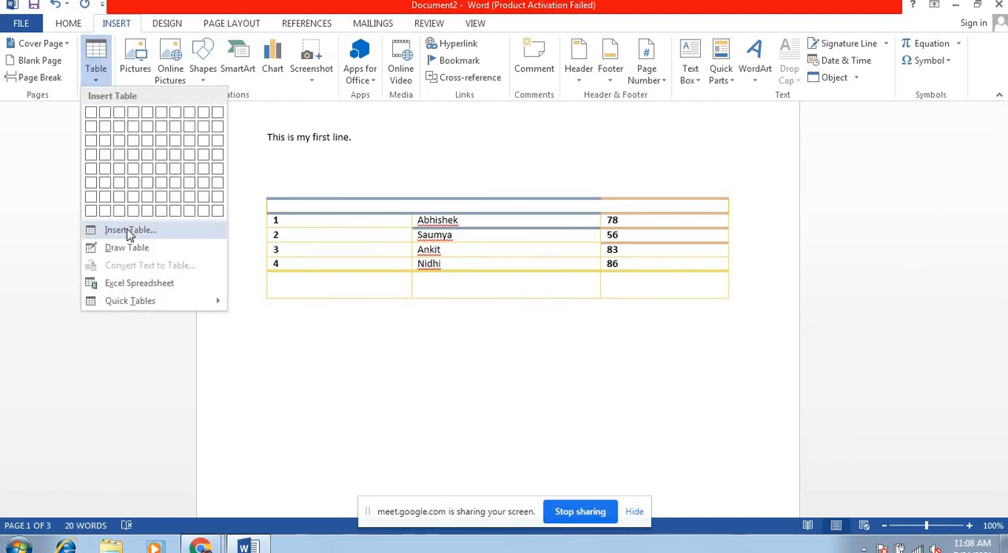
click(126, 229)
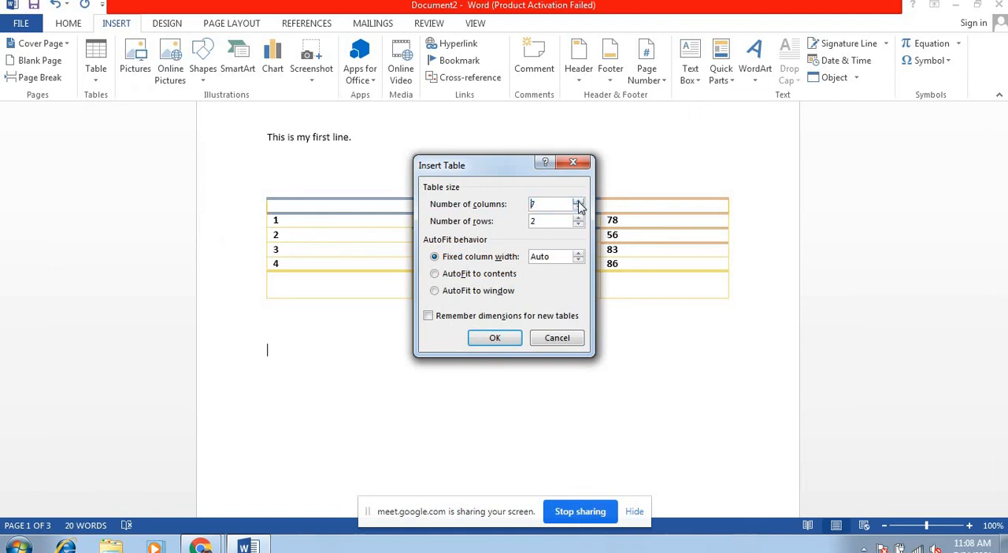
click(579, 208)
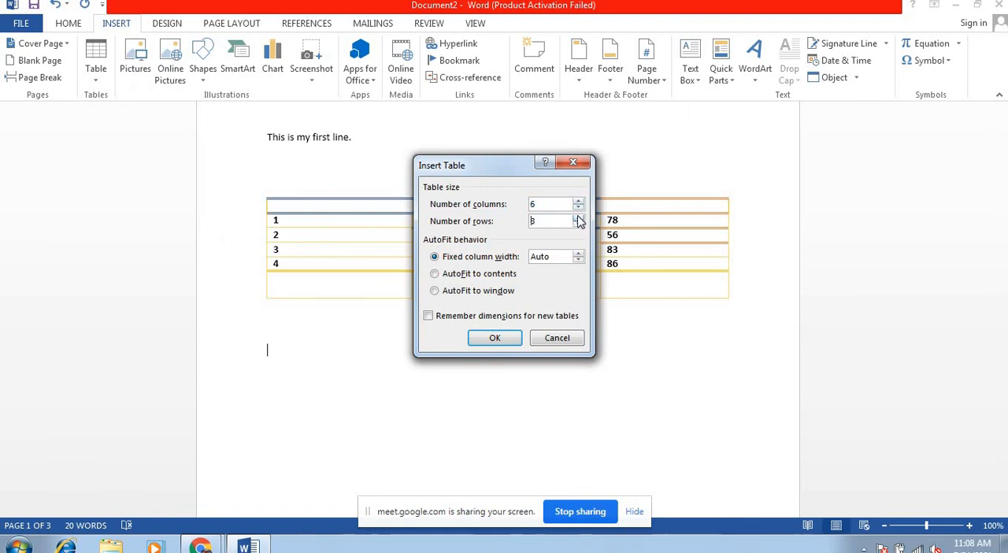
click(579, 217)
click(579, 208)
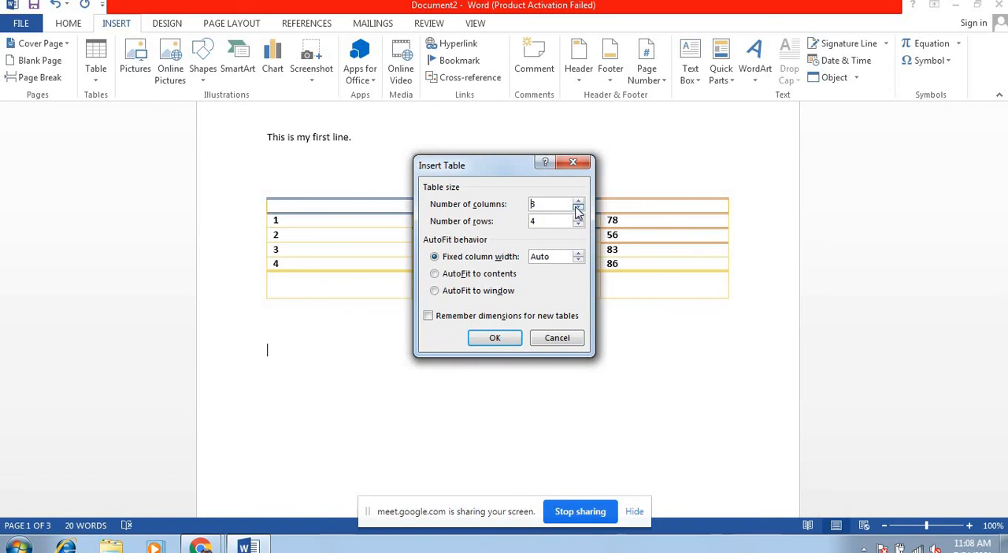
click(577, 225)
click(577, 225)
click(495, 339)
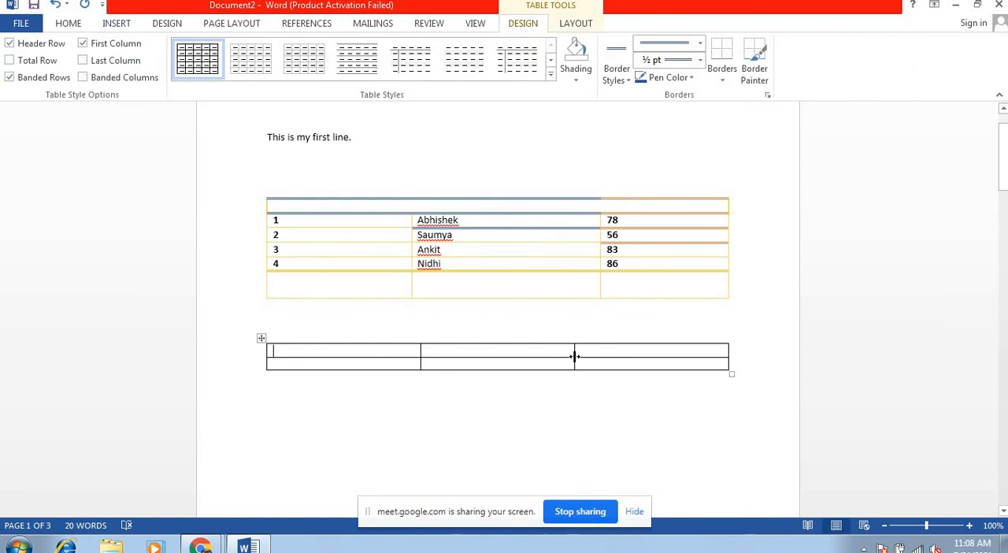
Step: Add a third row at the end of the new table and a blank line beneath the table
click(754, 363)
key(Return)
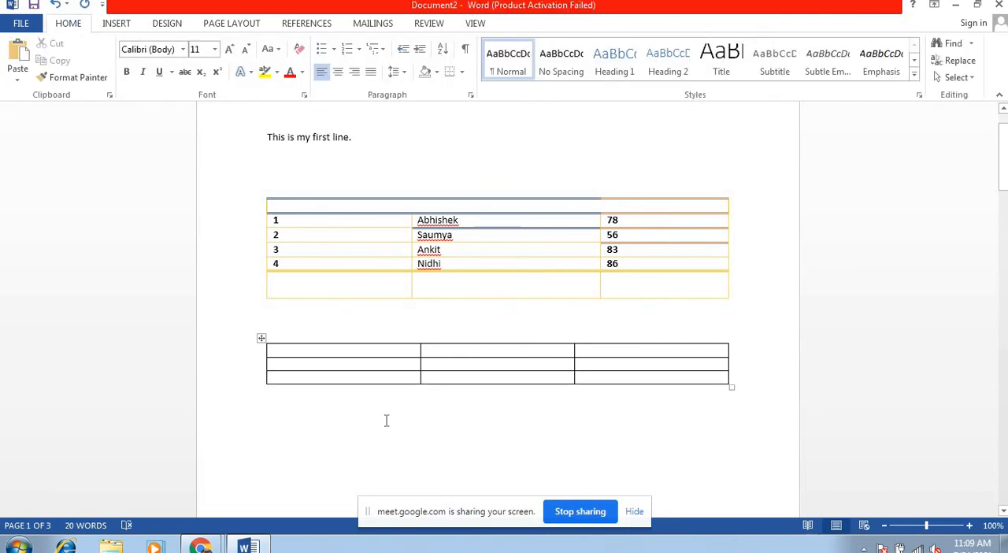
key(Return)
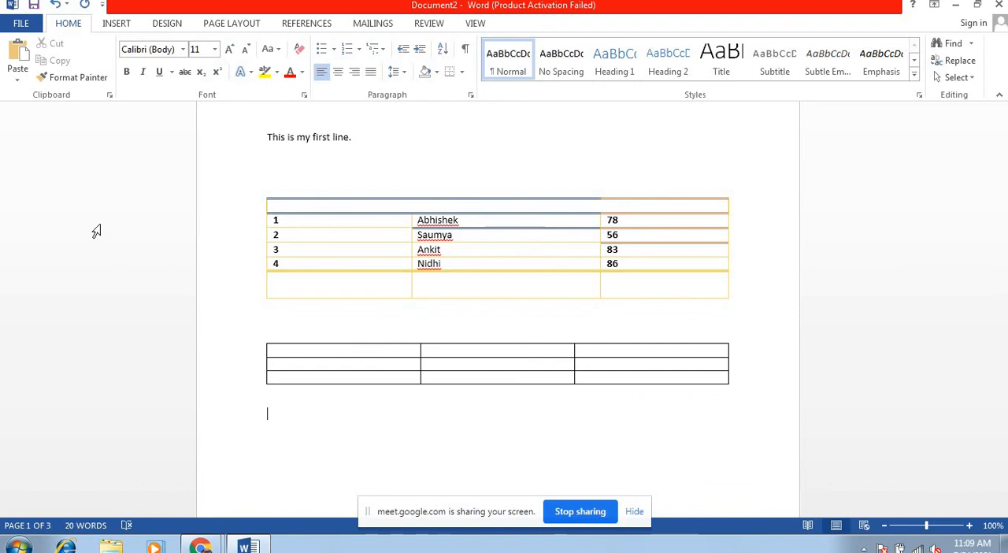
Step: Use Draw Table to draw an outer table frame about 5.24" wide and 2.38" high below the second table
click(116, 25)
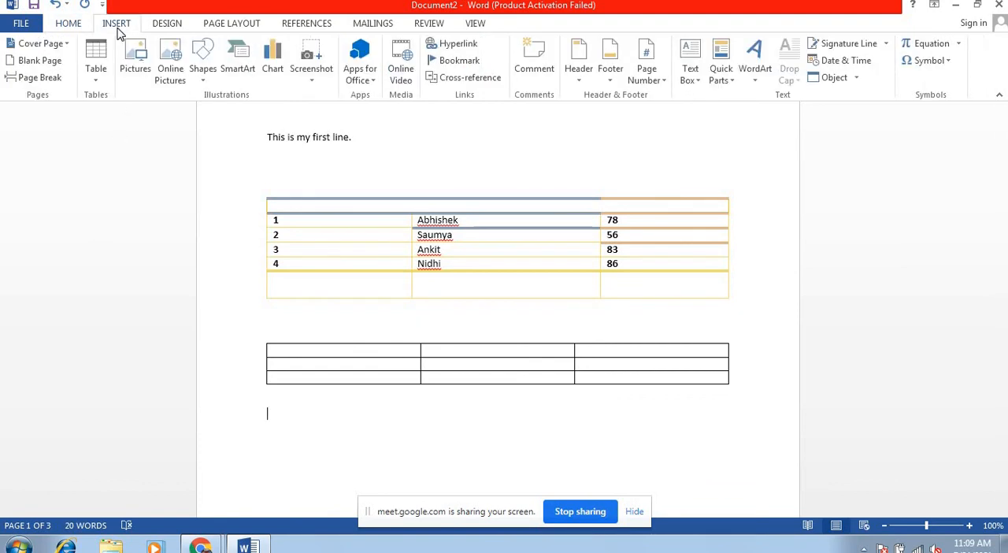
click(96, 78)
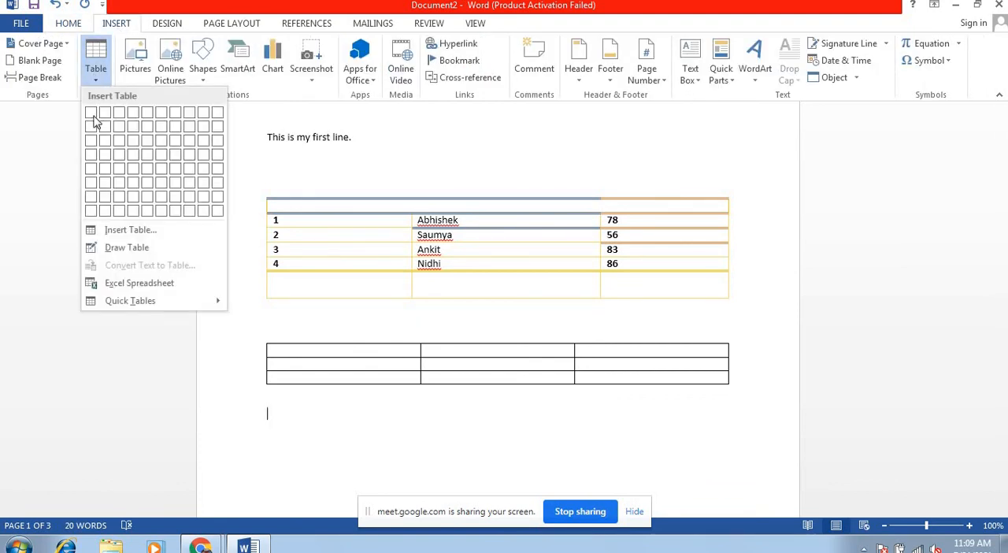
click(117, 247)
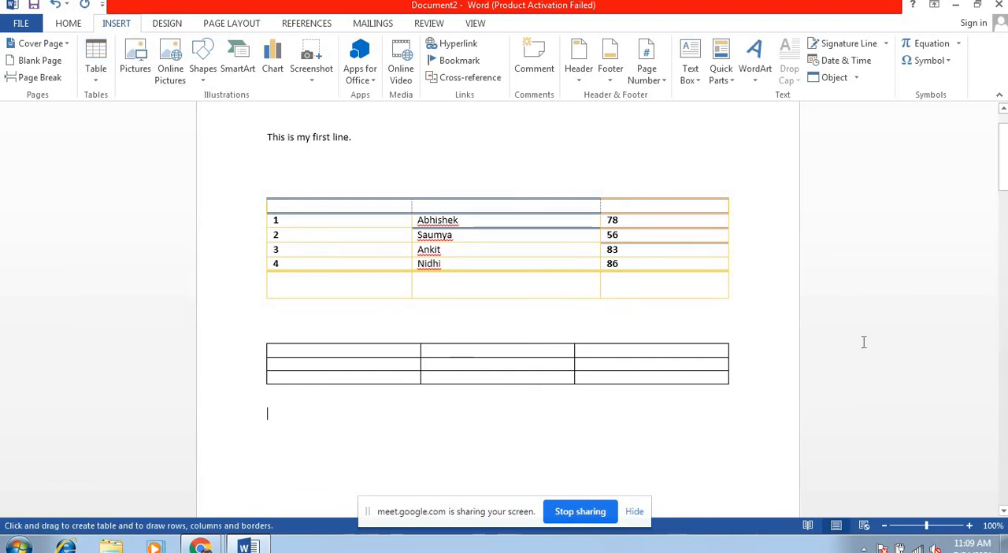
scroll(498, 307, down, 3)
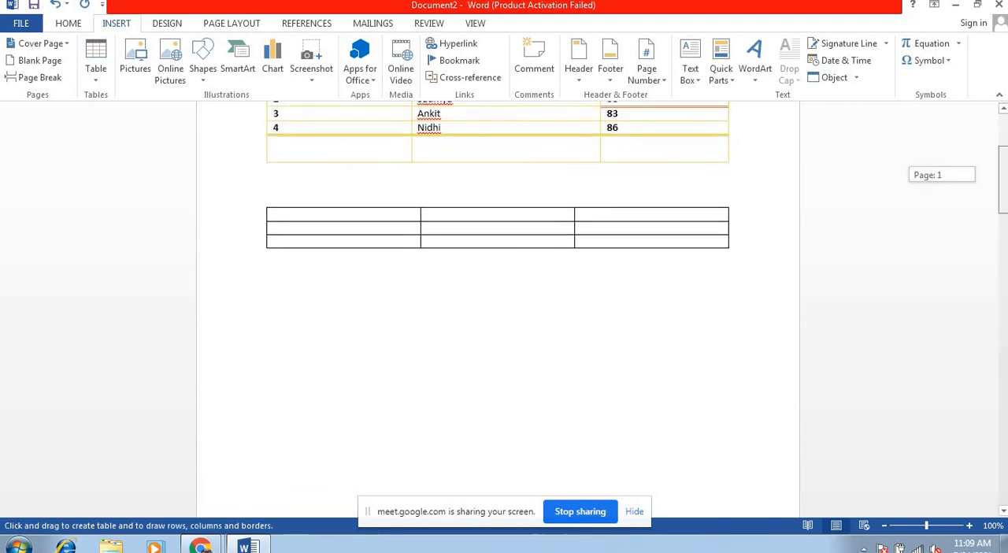
mouse_move(336, 283)
mouse_down()
mouse_move(646, 349)
mouse_move(712, 449)
mouse_up()
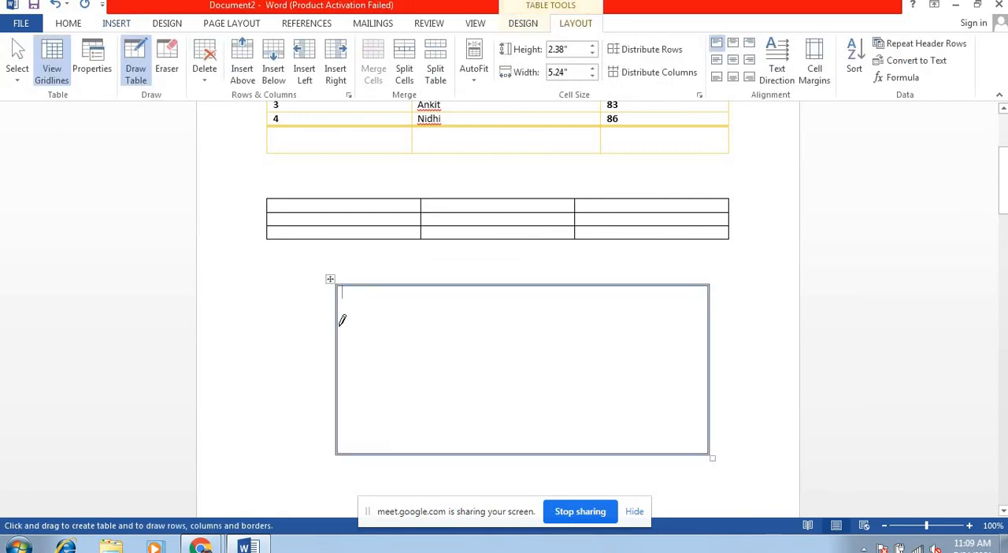
Step: Draw two horizontal and two vertical lines dividing the frame into three rows and three columns, the first about 1.65" and the middle about 2.74" wide
mouse_move(344, 326)
mouse_down()
mouse_move(515, 315)
mouse_move(613, 323)
mouse_up()
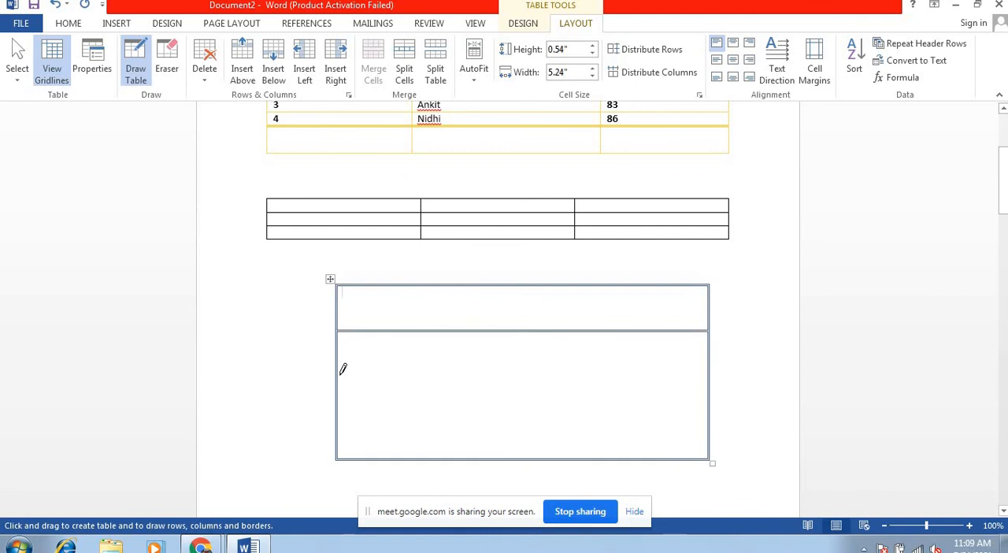
drag(338, 375, 667, 369)
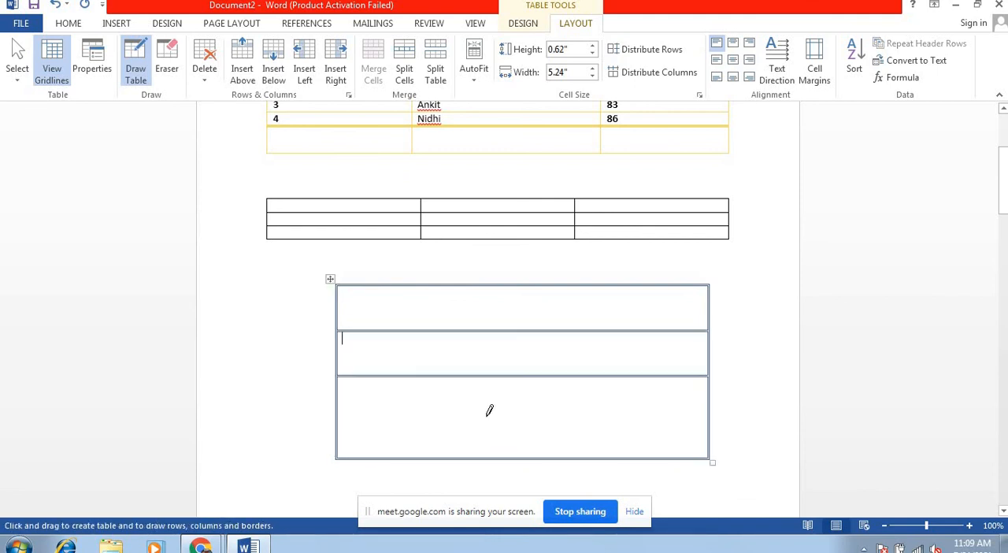
mouse_move(457, 279)
mouse_down()
mouse_move(471, 439)
mouse_move(446, 430)
mouse_up()
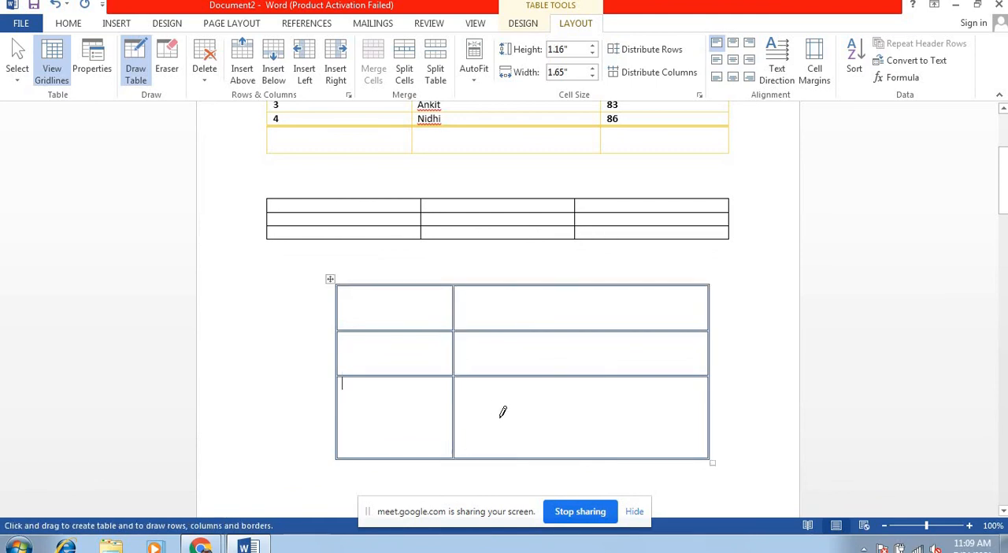
click(586, 280)
drag(649, 284, 639, 404)
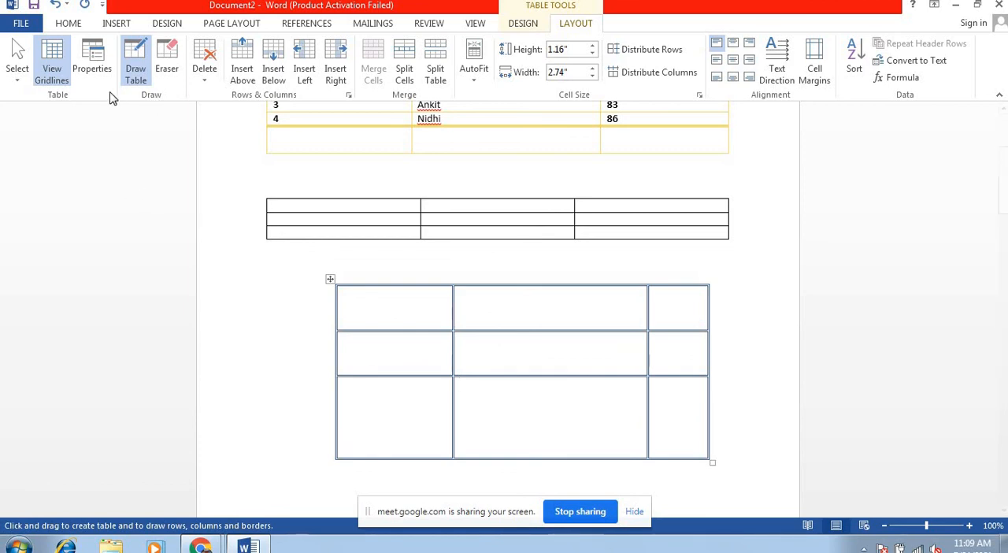
Step: Erase the partition between the second and third rows in the middle column of the drawn table
click(166, 65)
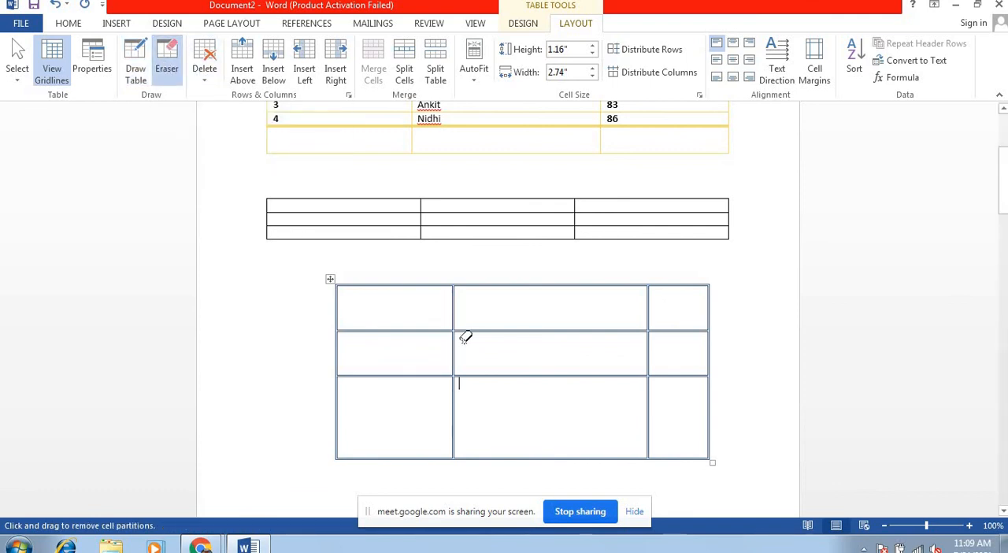
click(538, 375)
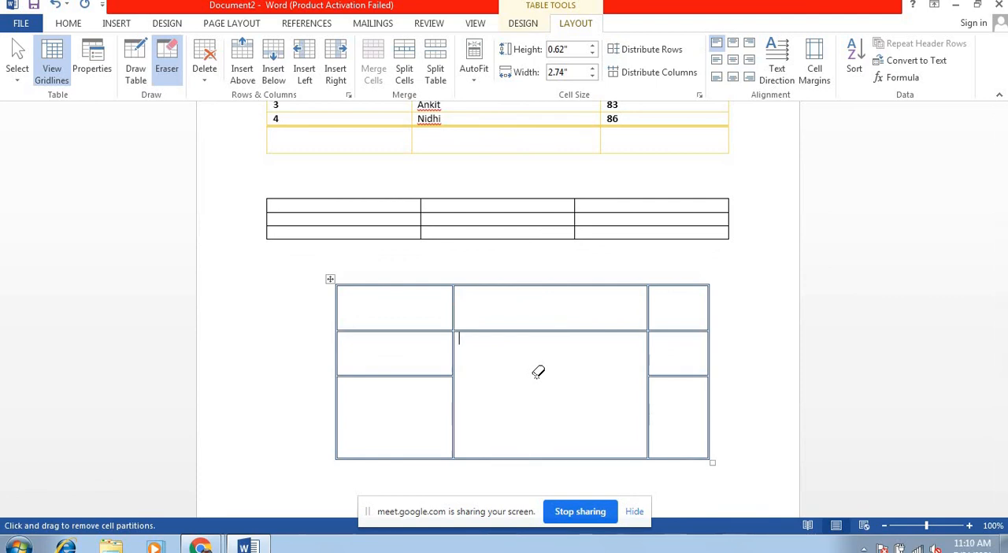
Step: Erase the partition between the first two cells of the drawn table's top row and set that row's height to 0.6"
click(454, 307)
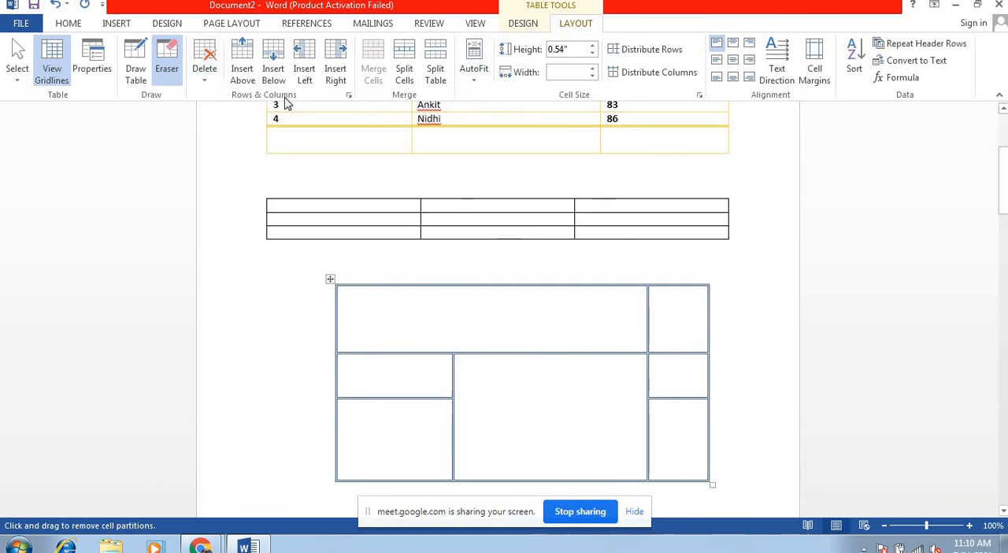
click(593, 55)
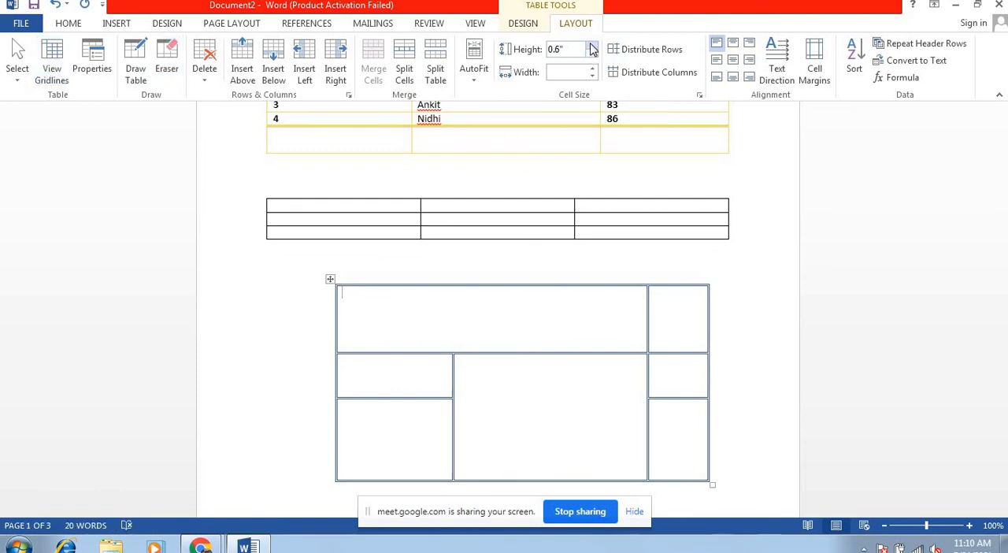
click(592, 46)
click(592, 53)
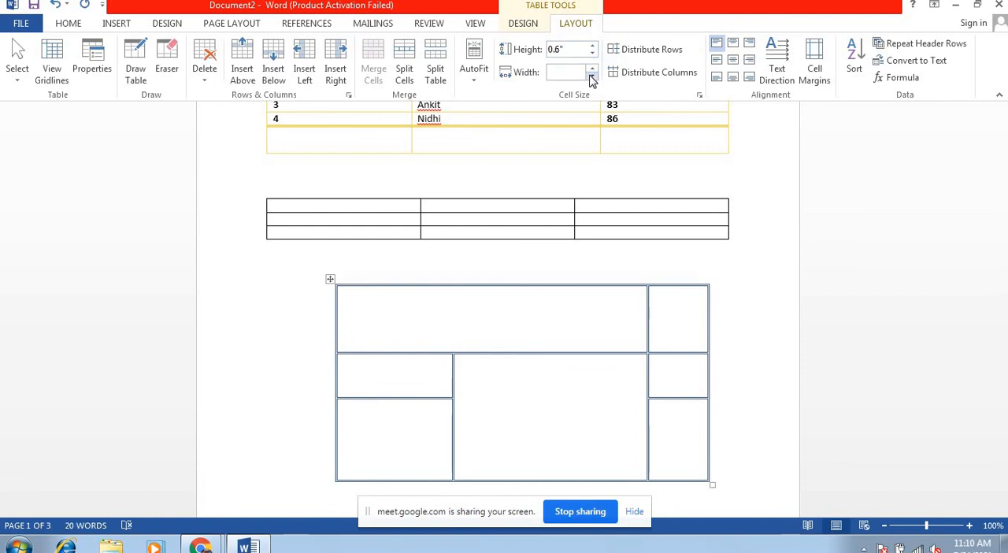
Step: Try narrow widths from 0.16" to 0.4" for the first cell of the drawn table
click(593, 77)
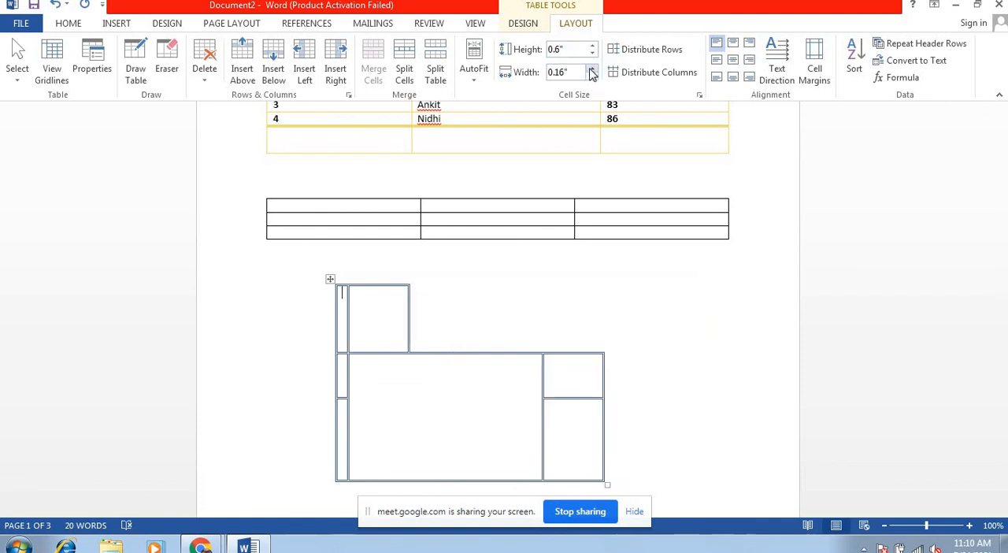
click(592, 69)
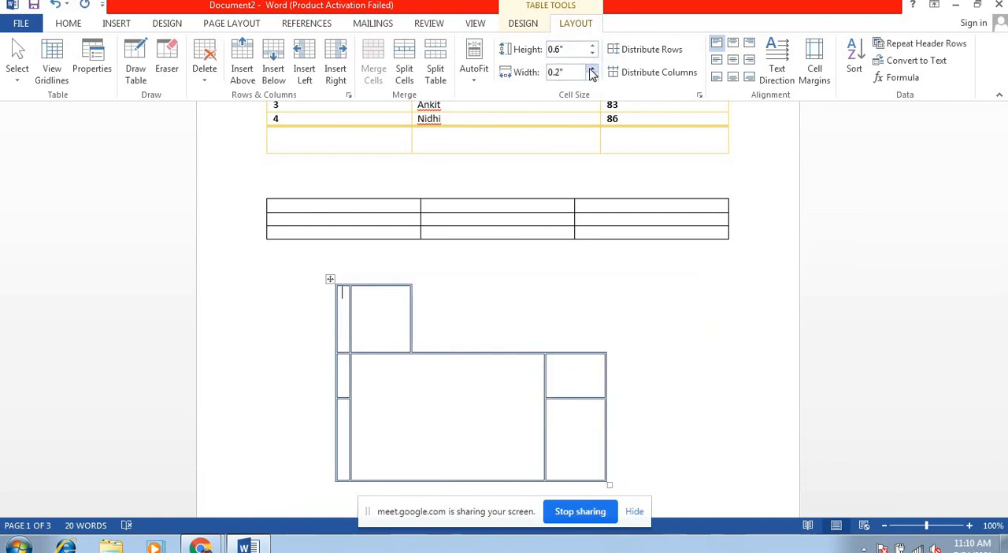
click(592, 69)
click(592, 68)
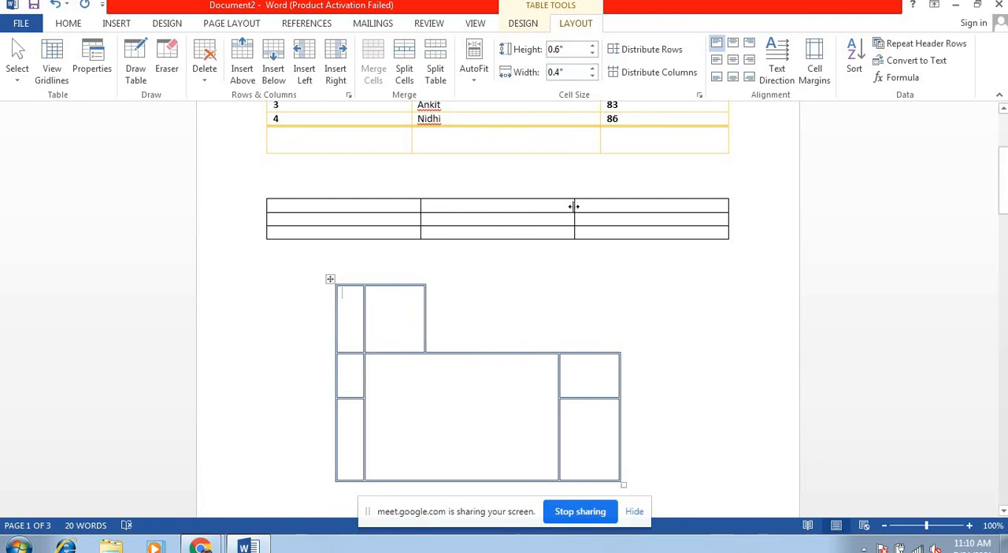
Step: Undo all the width changes made to the drawn table
key(ctrl+z)
key(ctrl+z)
key(ctrl+z)
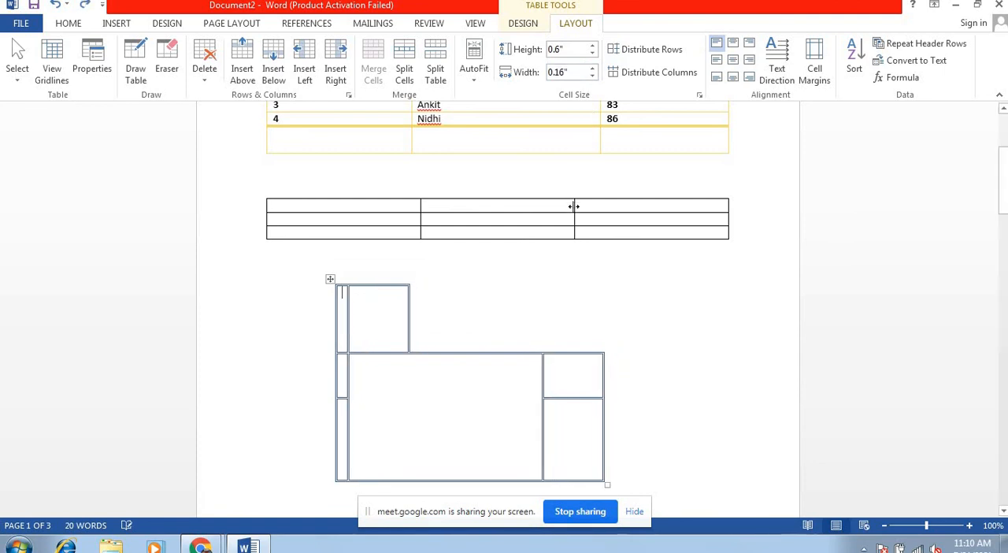
key(ctrl+z)
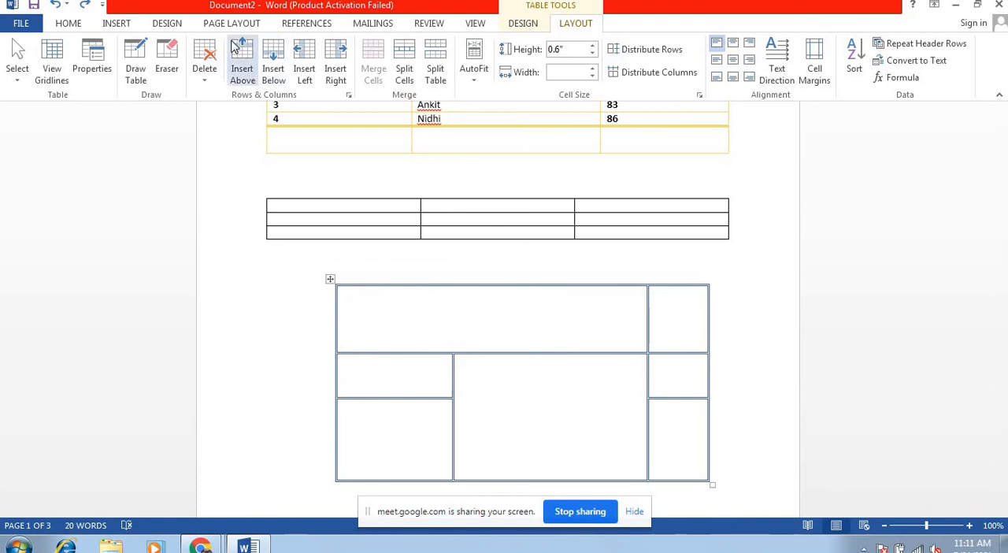
Step: Insert a row above the drawn table's top row and another below the row with the first narrow cell
click(243, 70)
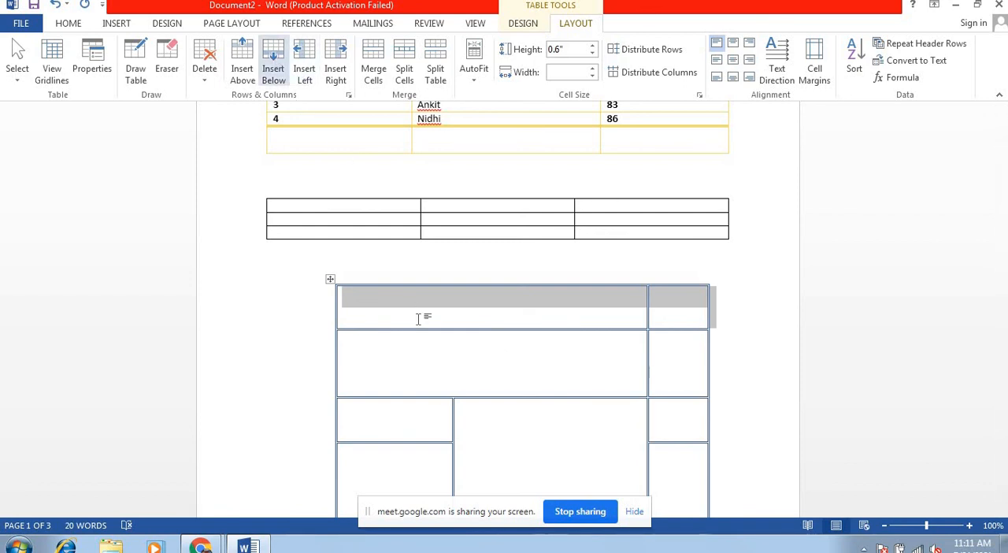
click(386, 428)
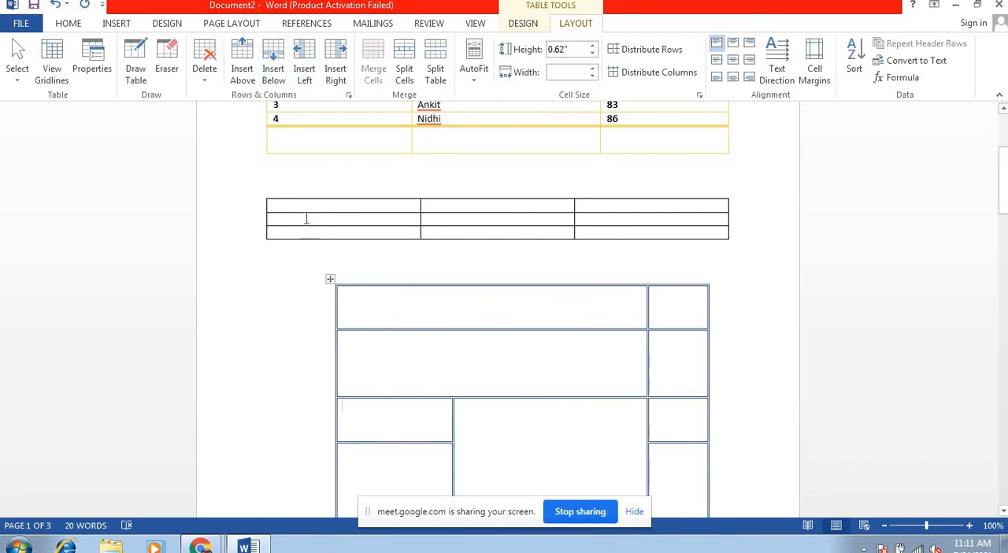
click(276, 69)
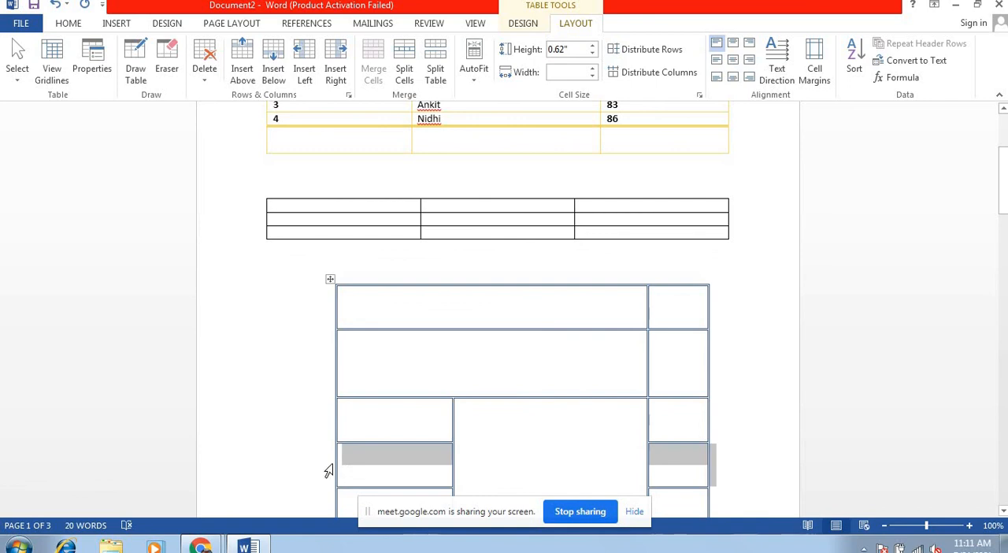
Step: Insert a column to the left of the drawn table's first column and another to the right of its last column
click(354, 429)
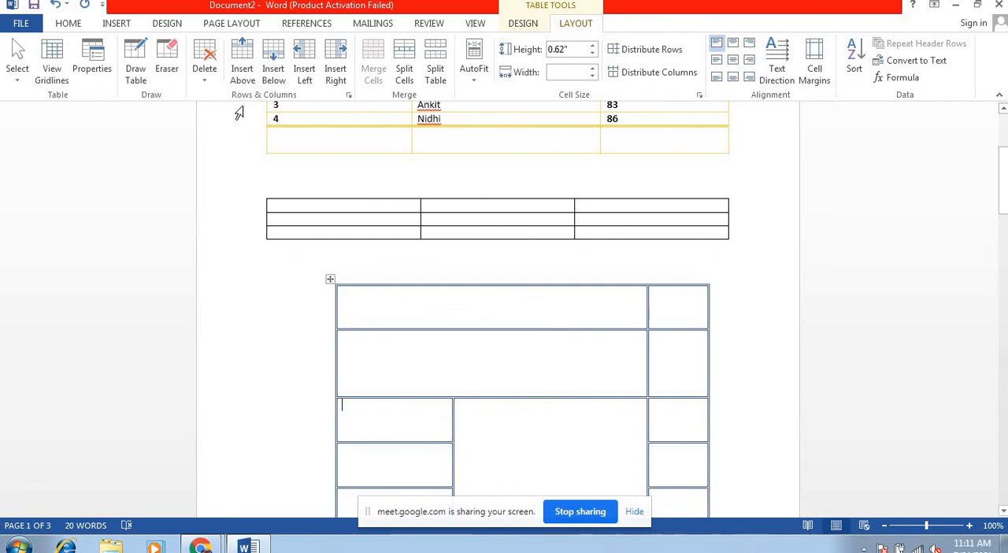
click(297, 55)
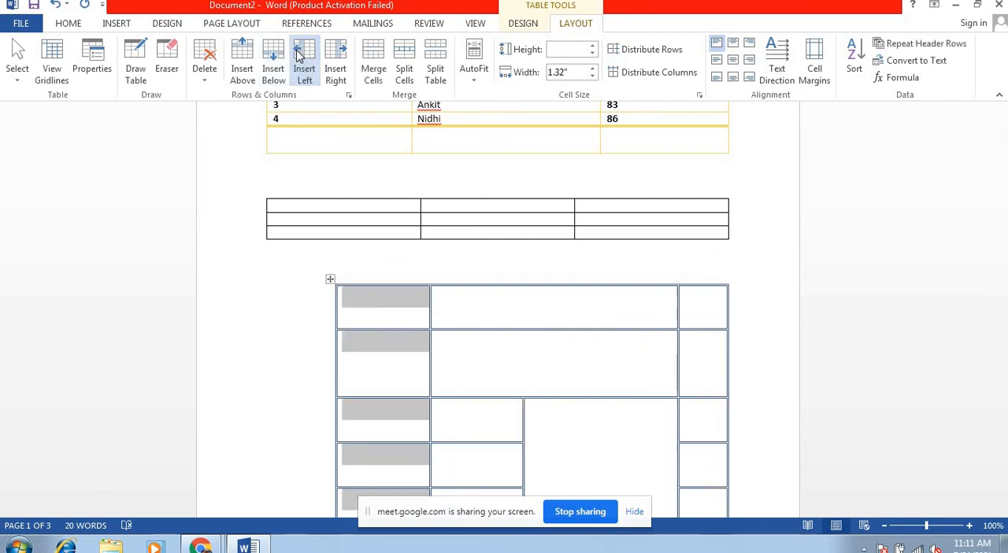
click(705, 363)
click(335, 75)
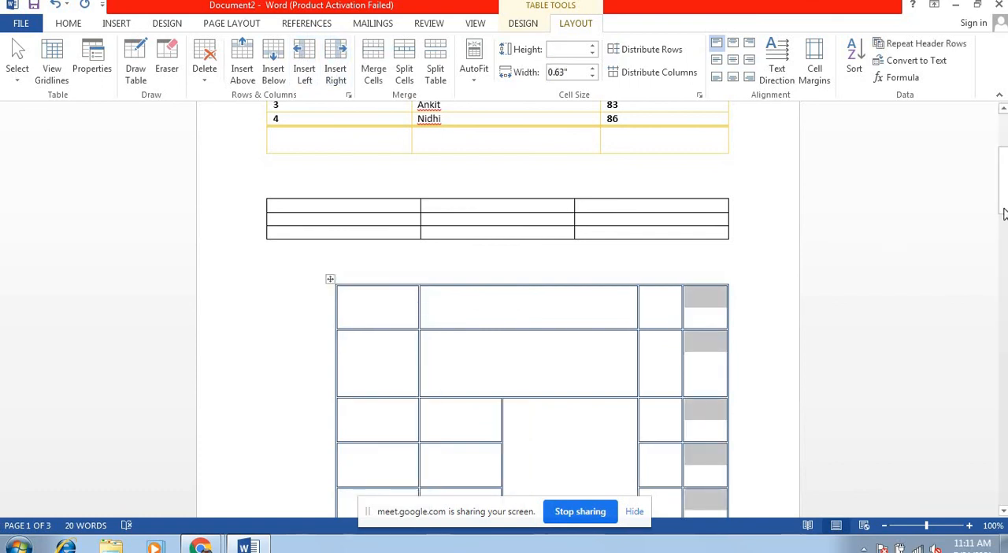
Step: Enter a first name in lowercase in the wide cell of the drawn table's top row
mouse_move(1002, 199)
mouse_down()
mouse_move(1000, 224)
mouse_move(997, 208)
mouse_up()
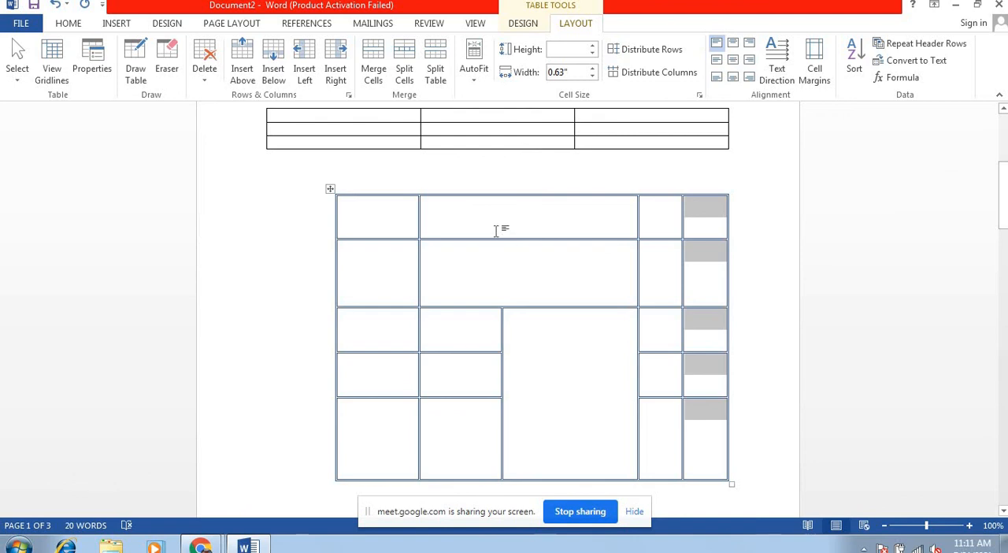
click(479, 216)
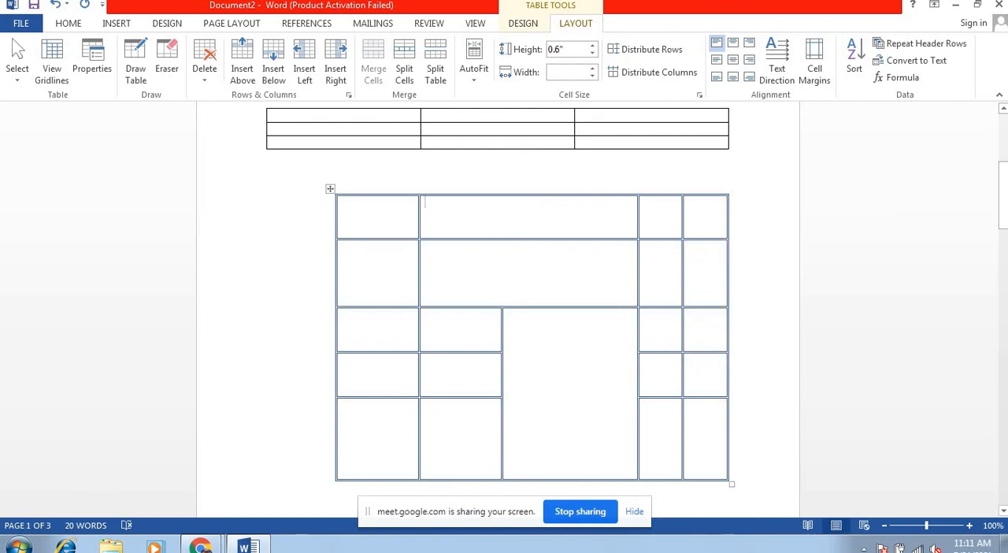
text(akhand)
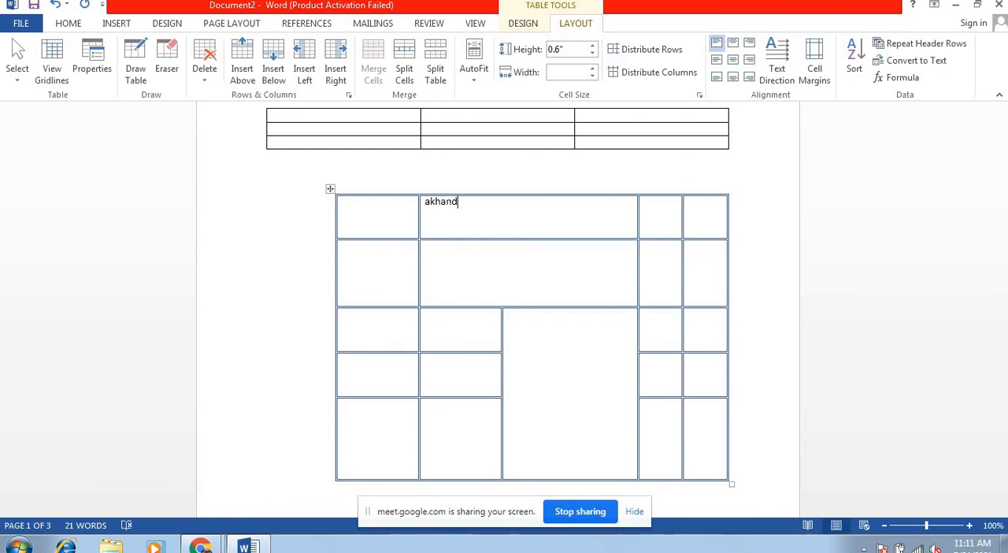
Step: Cycle the text direction of the name in the top row through both vertical orientations several times, ending with horizontal text
double_click(429, 203)
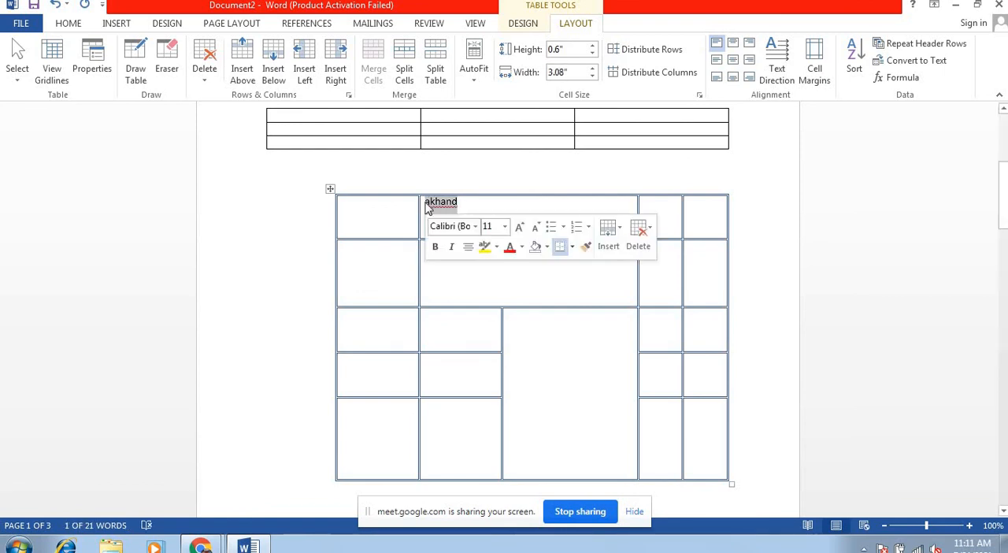
click(776, 70)
click(776, 70)
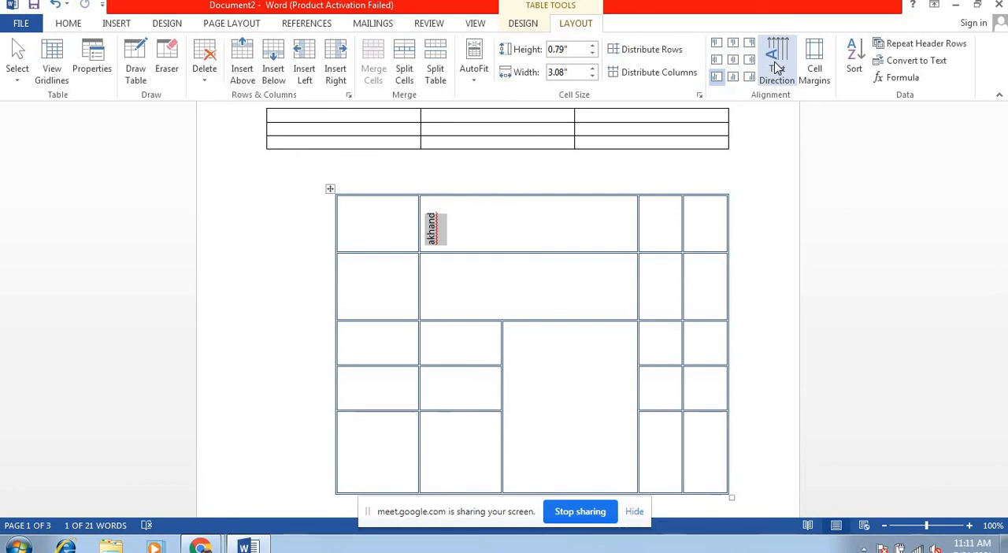
click(776, 69)
click(776, 70)
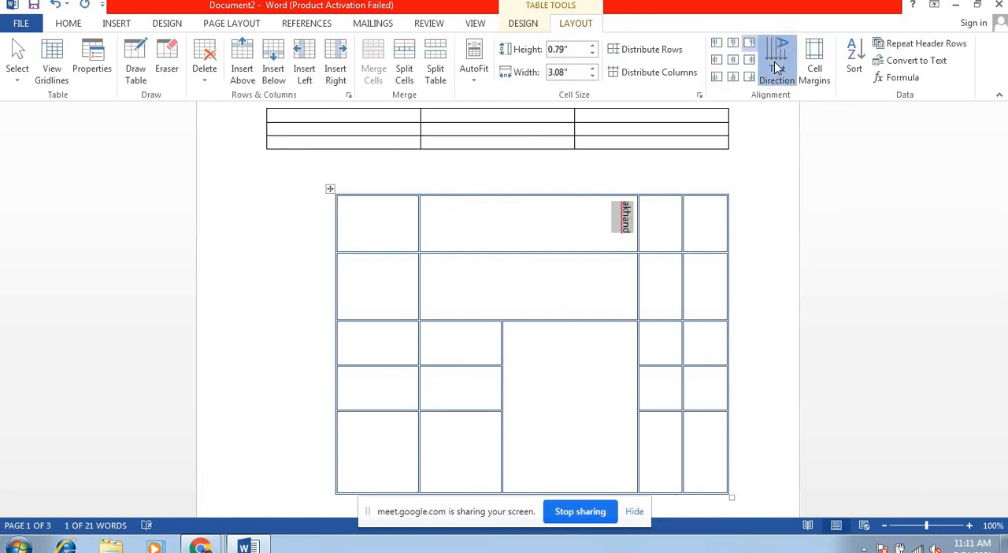
click(776, 69)
click(776, 69)
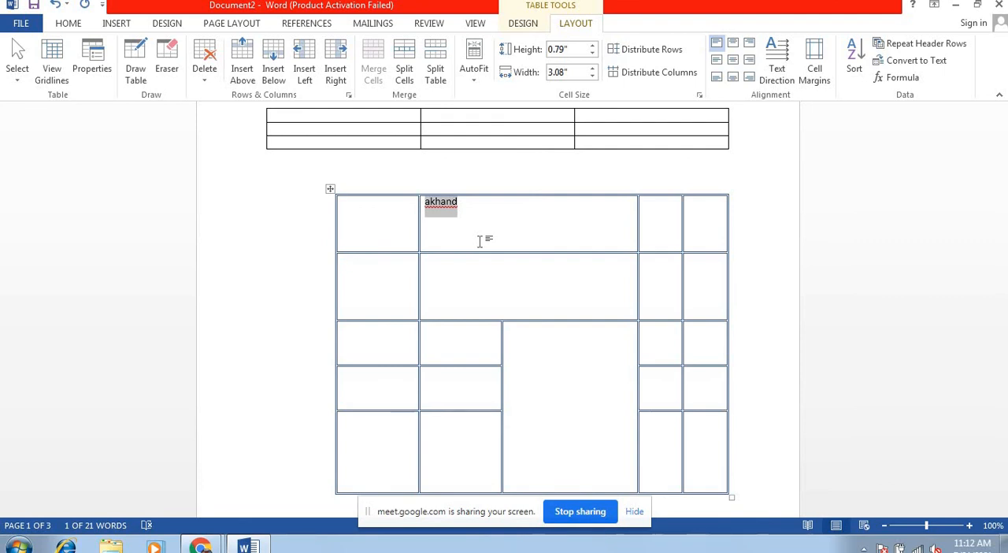
click(768, 63)
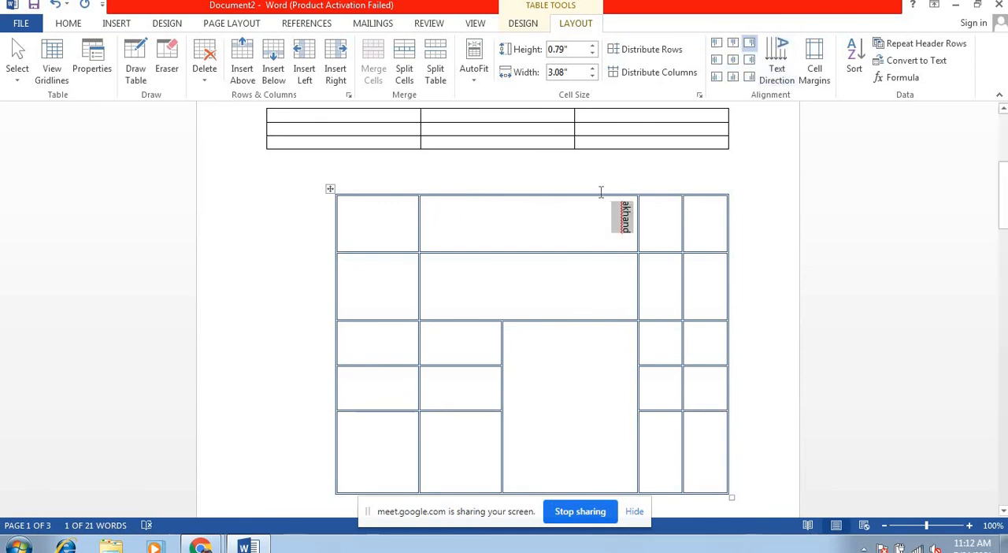
click(785, 63)
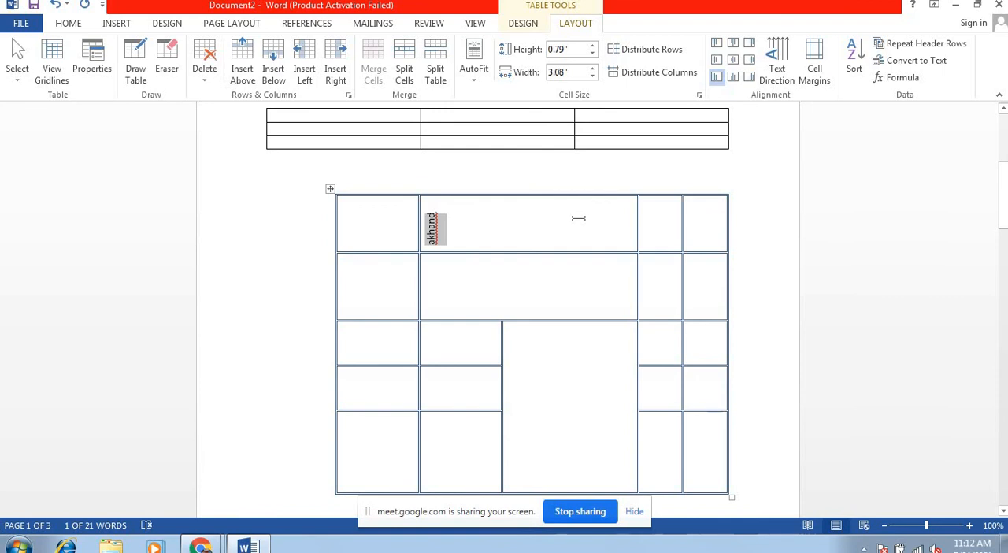
click(779, 71)
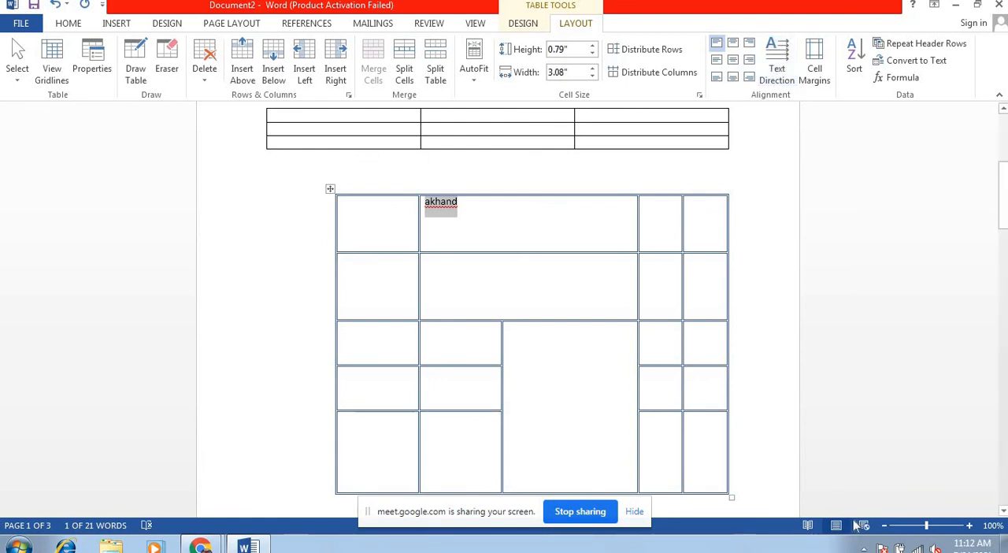
click(864, 548)
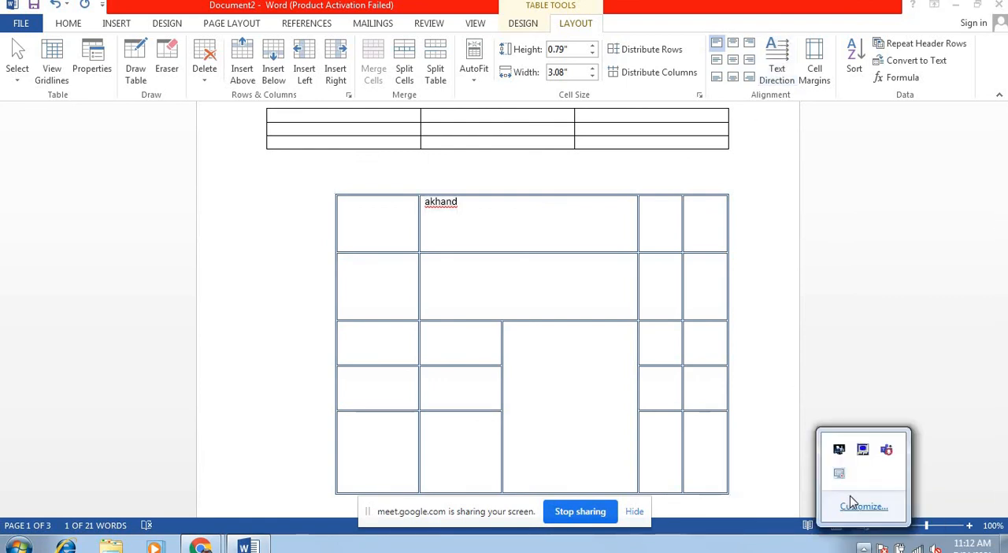
right_click(840, 477)
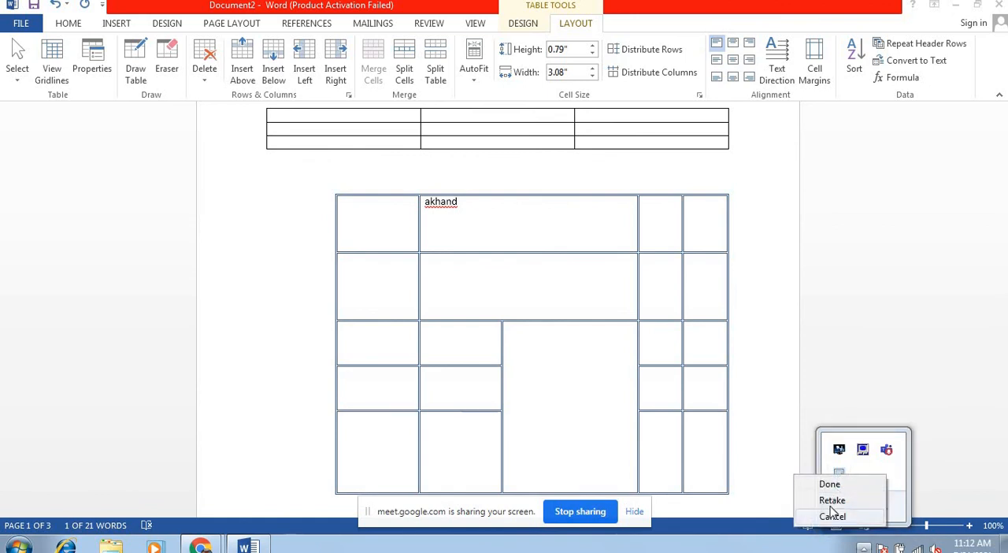